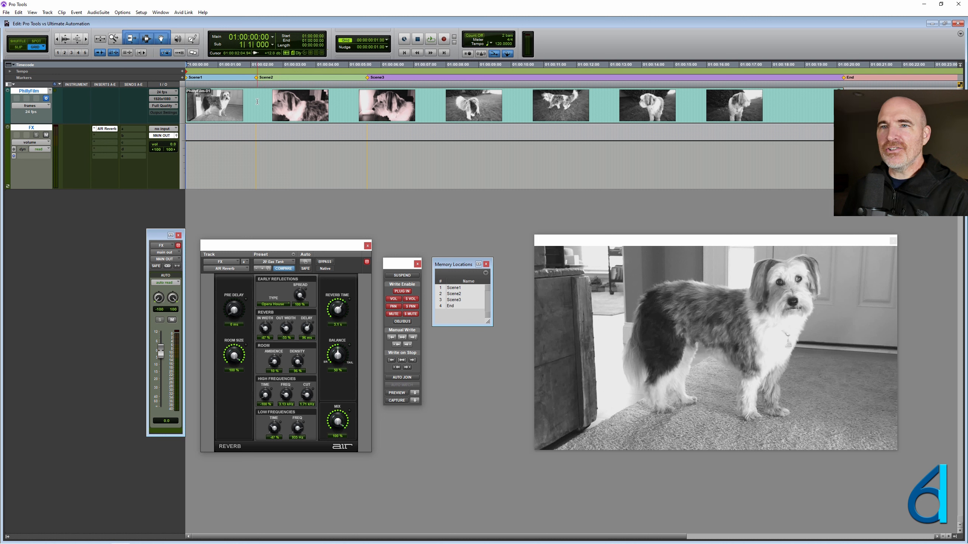
- Preview the PhillyFilm video at several points in the timeline and play it from the start through the three scenes
left_click(257, 102)
left_click(342, 102)
left_click(419, 102)
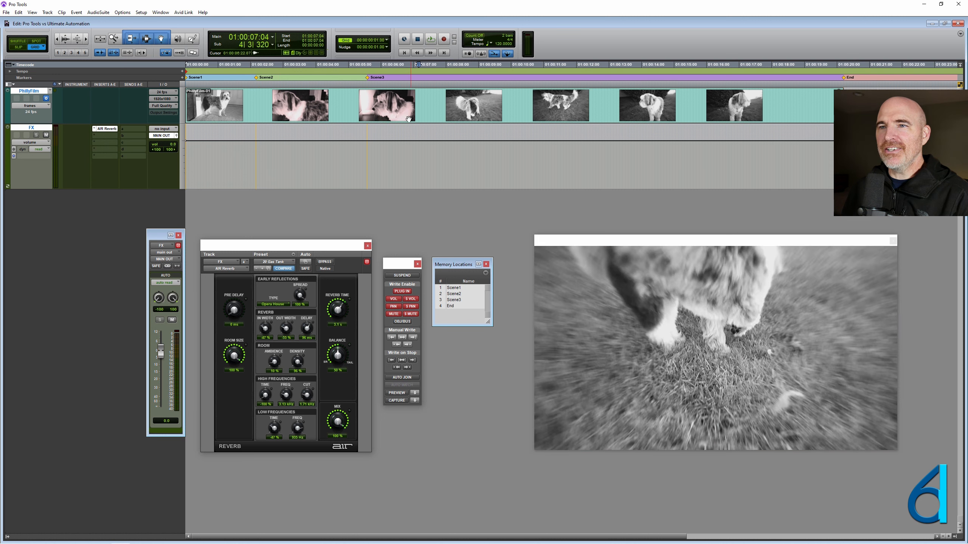
left_click(189, 92)
key("space")
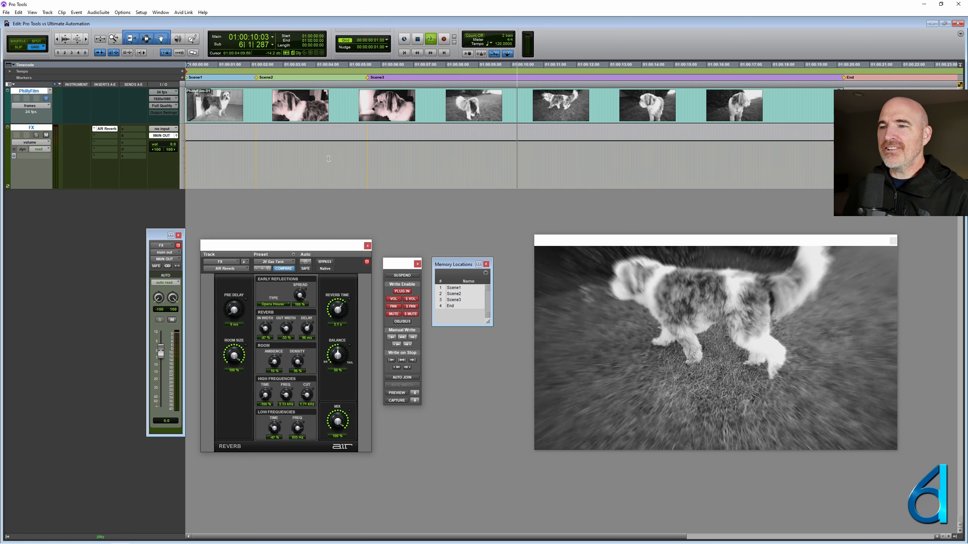
key("space")
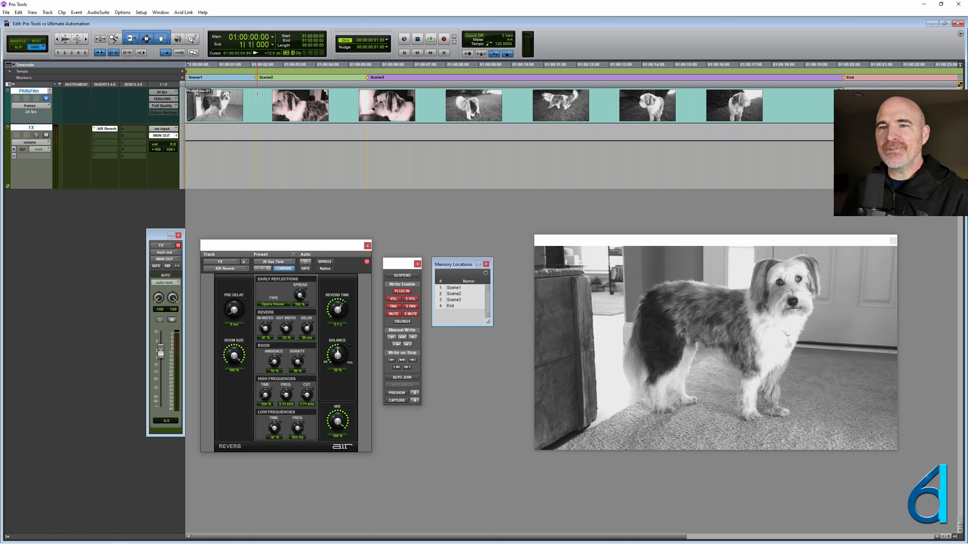
- Look over the automation editing commands for writing, trimming and gliding to current or all enabled parameters
left_click(18, 12)
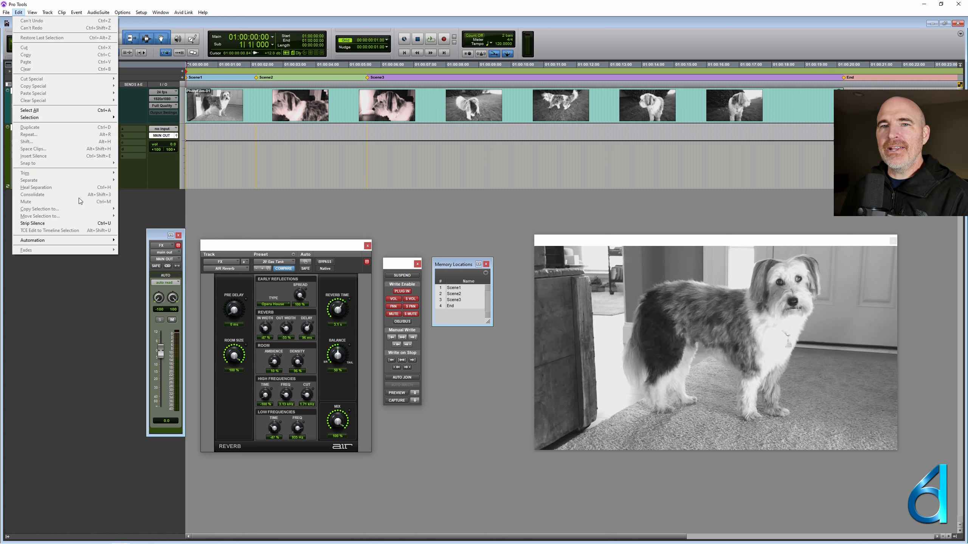
mouse_move(61, 240)
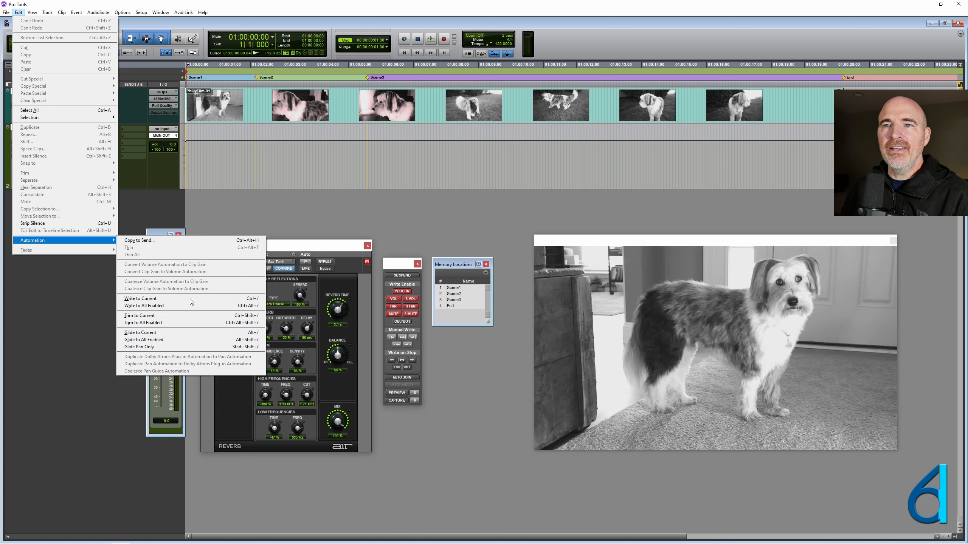
left_click(227, 157)
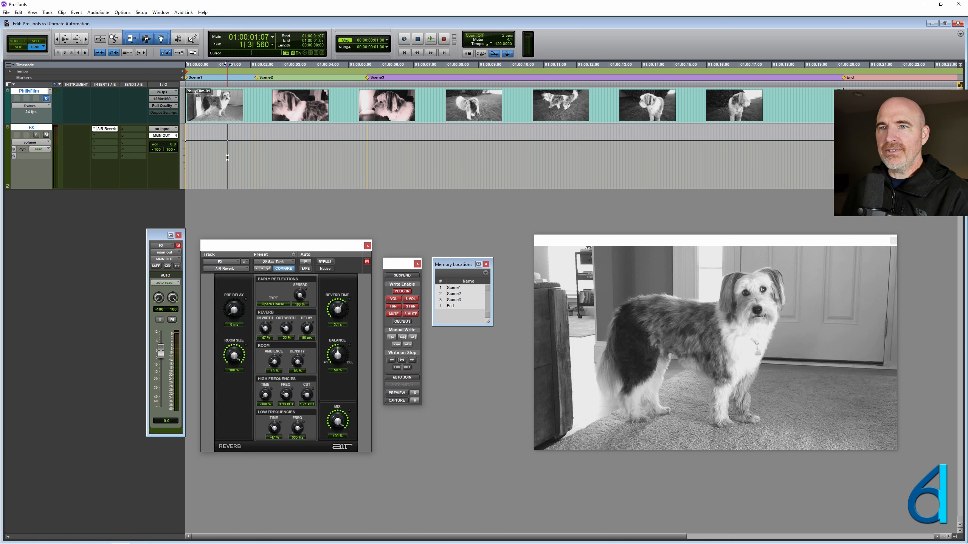
- Select the timeline range on the FX track from the session start to the Scene2 marker
key("Return")
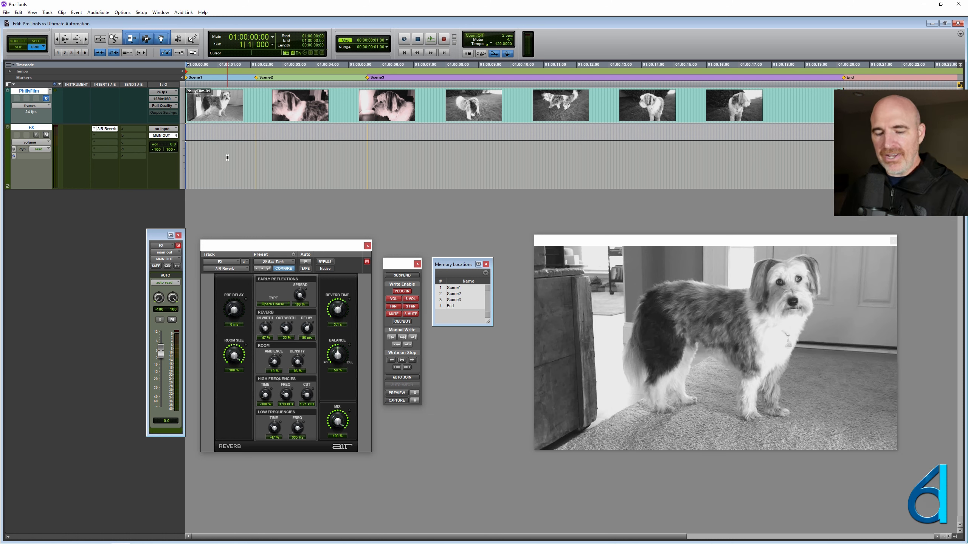
key("ctrl+bracketright")
key("ctrl+bracketright")
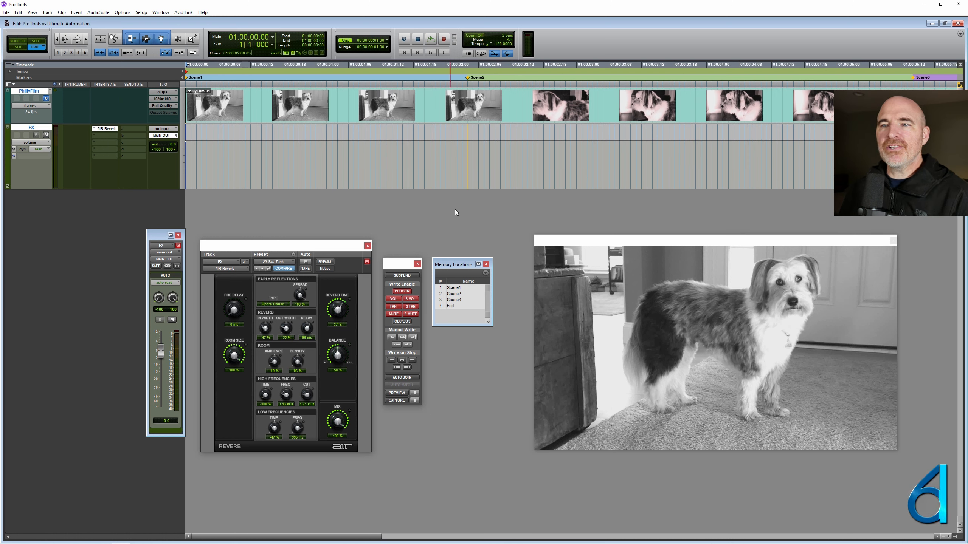
left_click(460, 294, "shift")
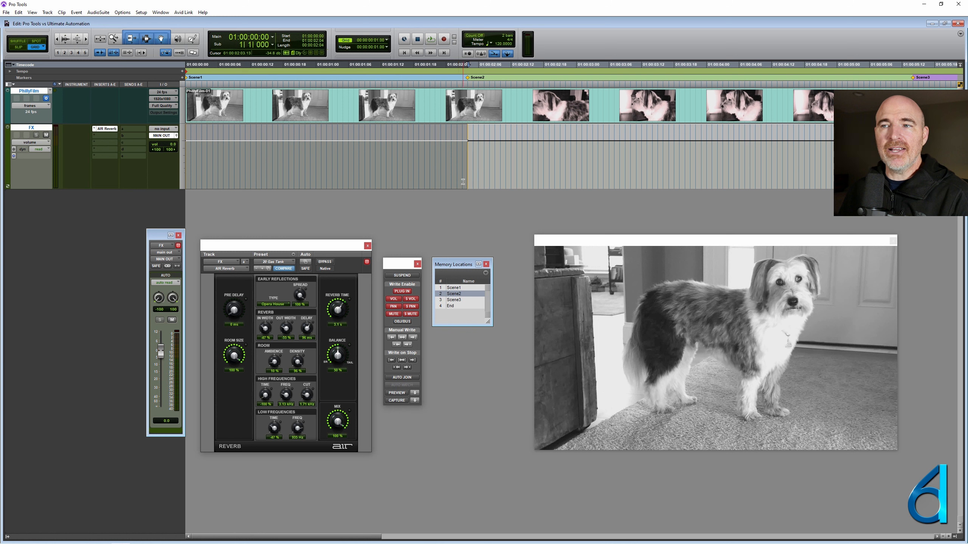
- Select the range from Scene2 to Scene3 and write an FX volume of -4.0 dB across it for all enabled automation
left_click(459, 291)
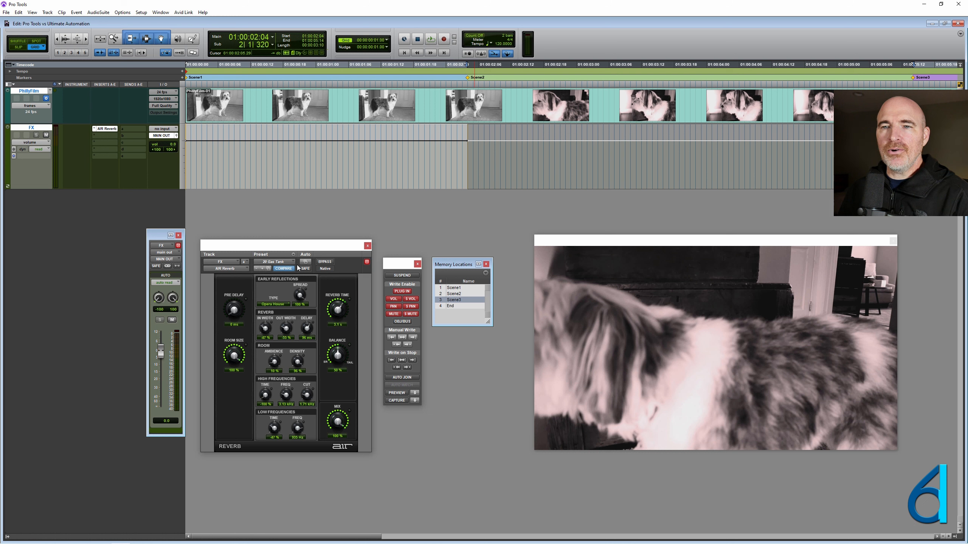
left_click_drag(160, 352, 166, 401)
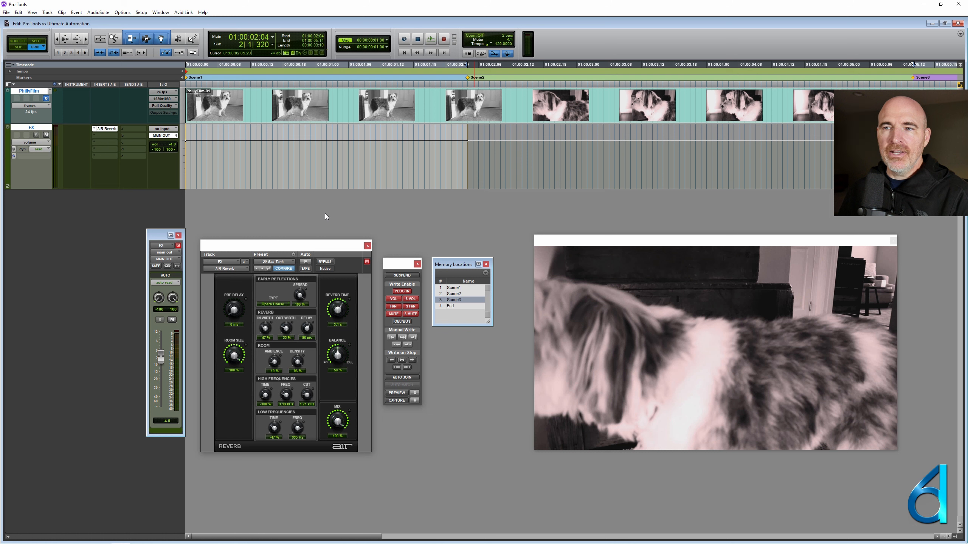
key("ctrl+alt+slash")
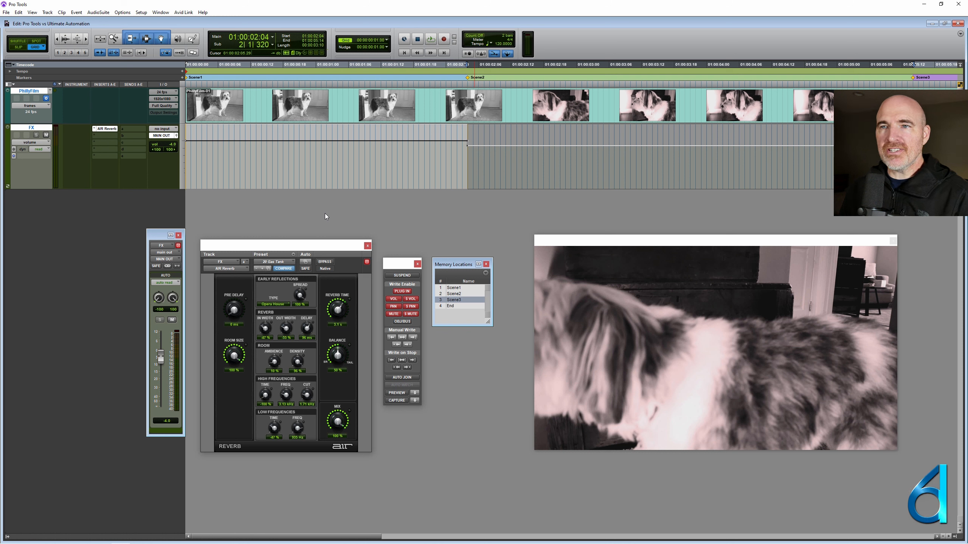
- Try lowering the Scene2 volume automation line to -7.2 dB, and undo both that change and the written volume
left_click_drag(523, 130, 522, 156)
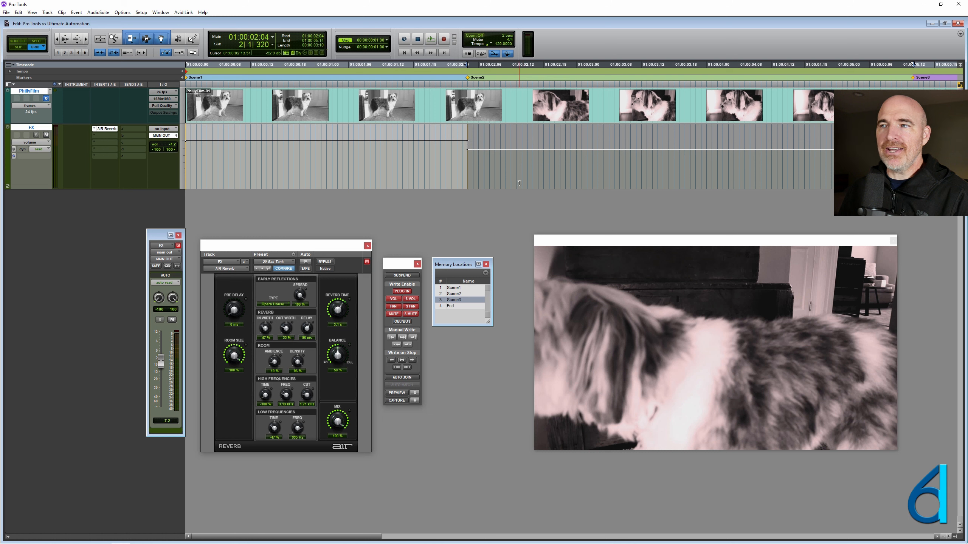
key("ctrl+z")
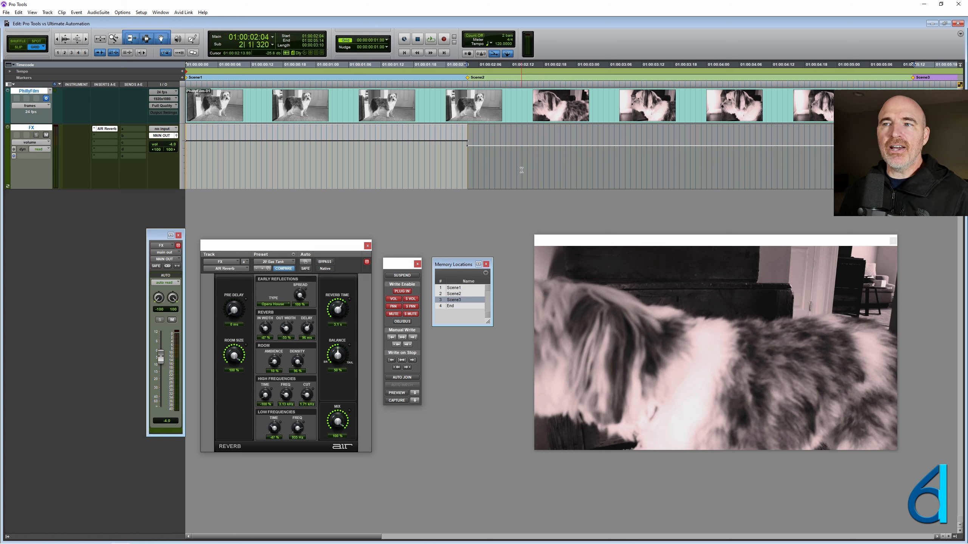
key("ctrl+z")
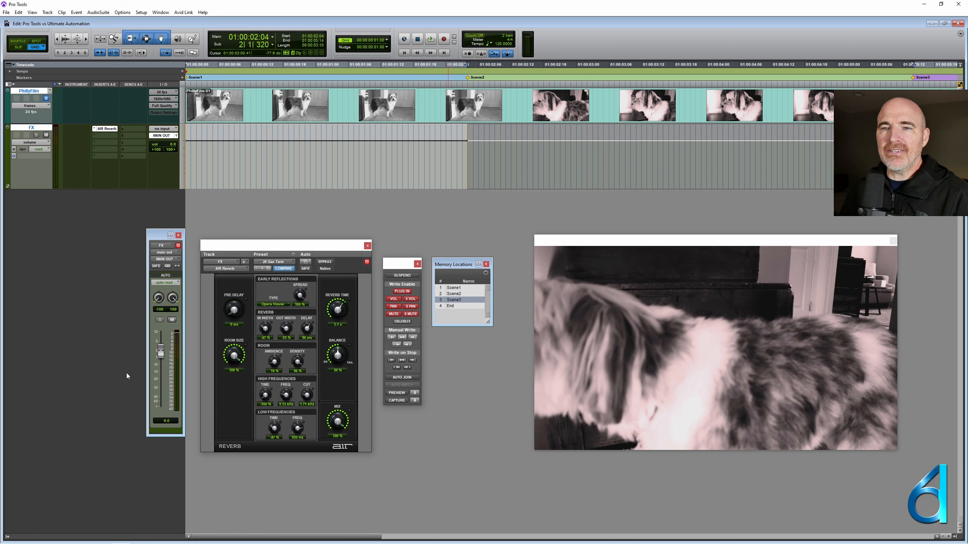
- Lower the FX fader to -4.0 dB and put the track in write mode with only volume write-enabled
left_click_drag(165, 368, 173, 411)
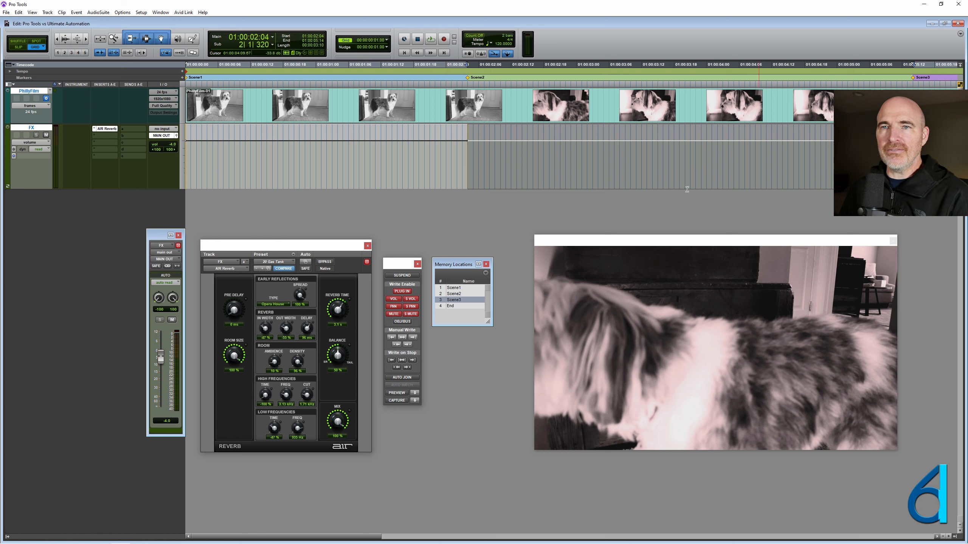
left_click(37, 150)
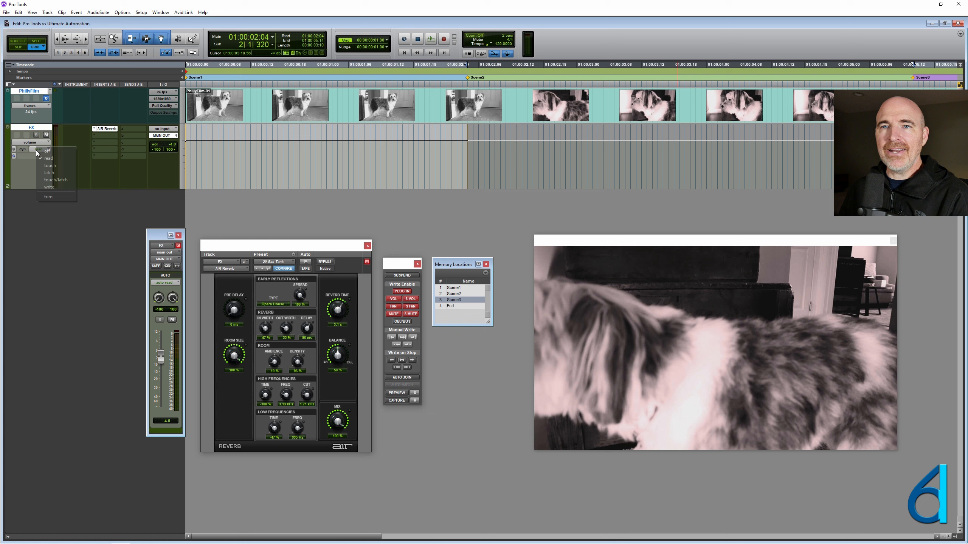
left_click(57, 184)
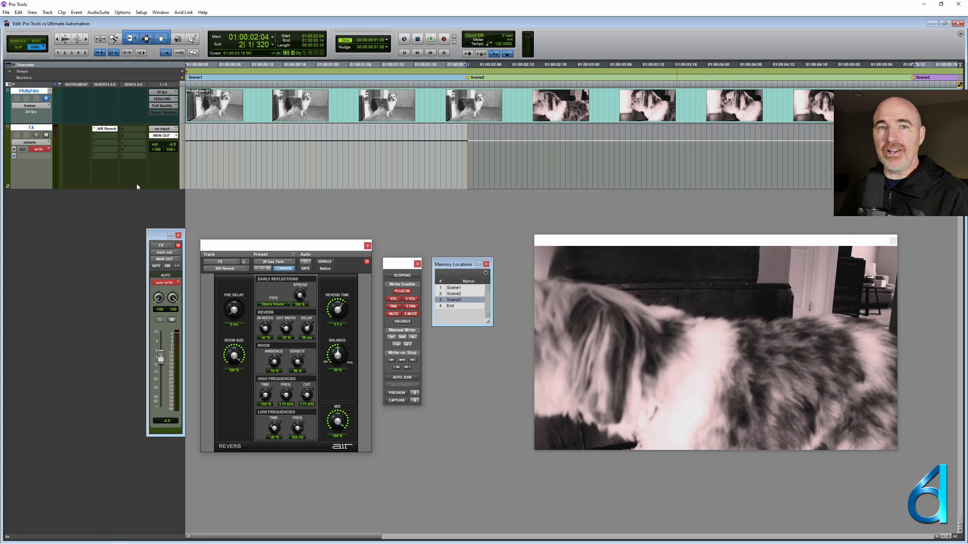
left_click(401, 291)
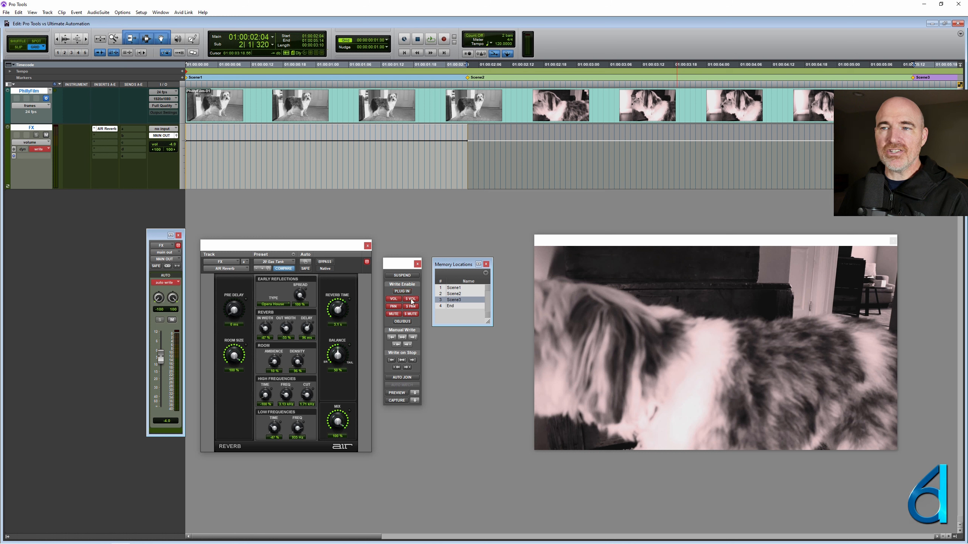
left_click(393, 307)
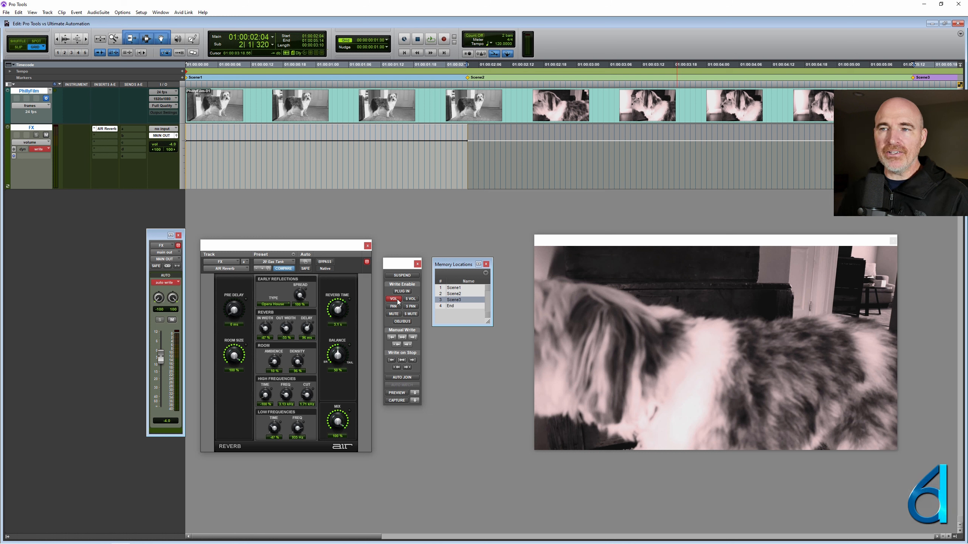
- Play through Scene2 with the written volume automation, and undo the FX track's volume changes
key("space")
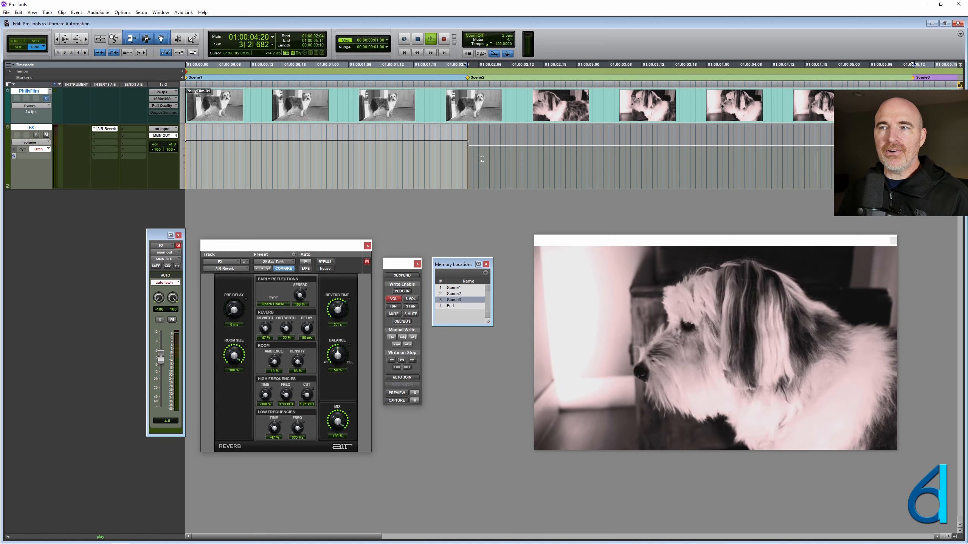
key("space")
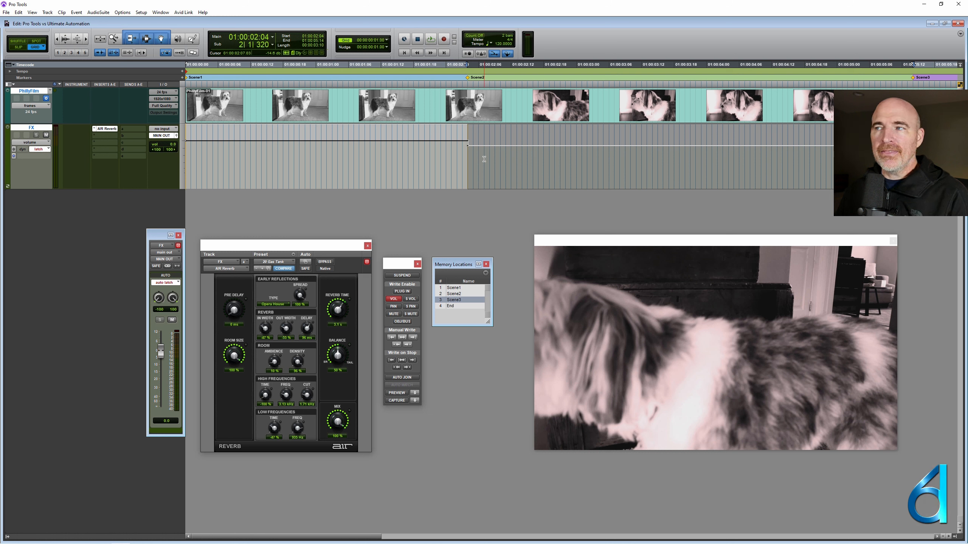
key("ctrl+z")
key("ctrl+z")
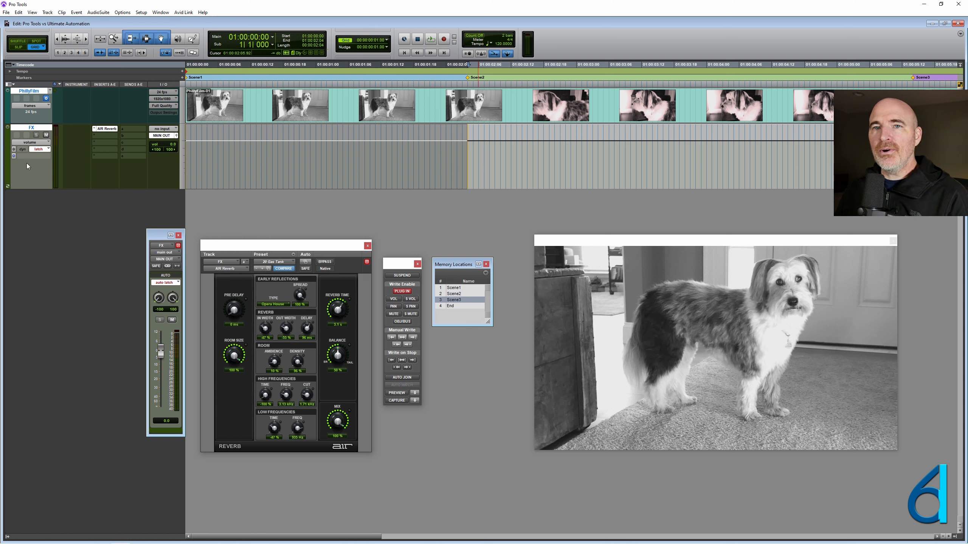
- Set the FX track's automation mode to write and step the AIR Reverb presets back to Drum Room
left_click(39, 150)
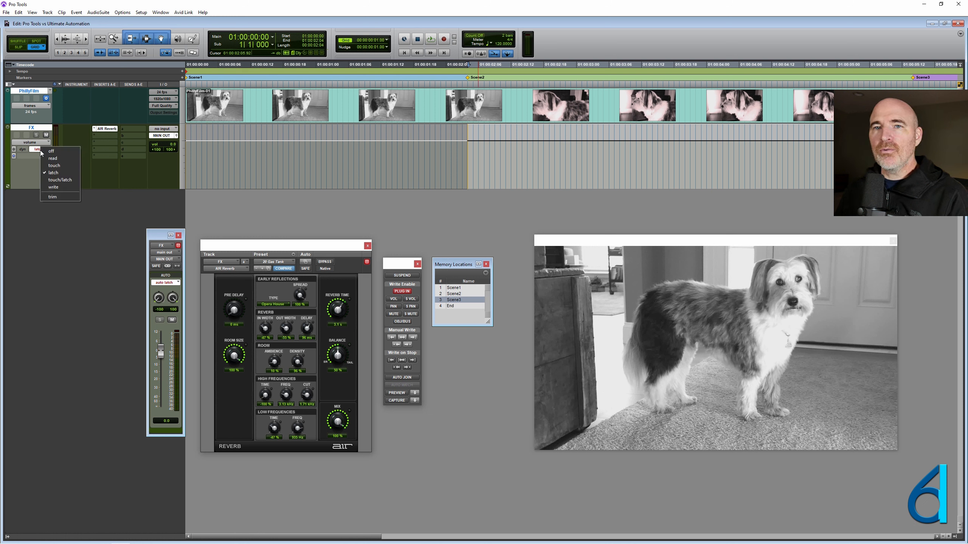
left_click(57, 186)
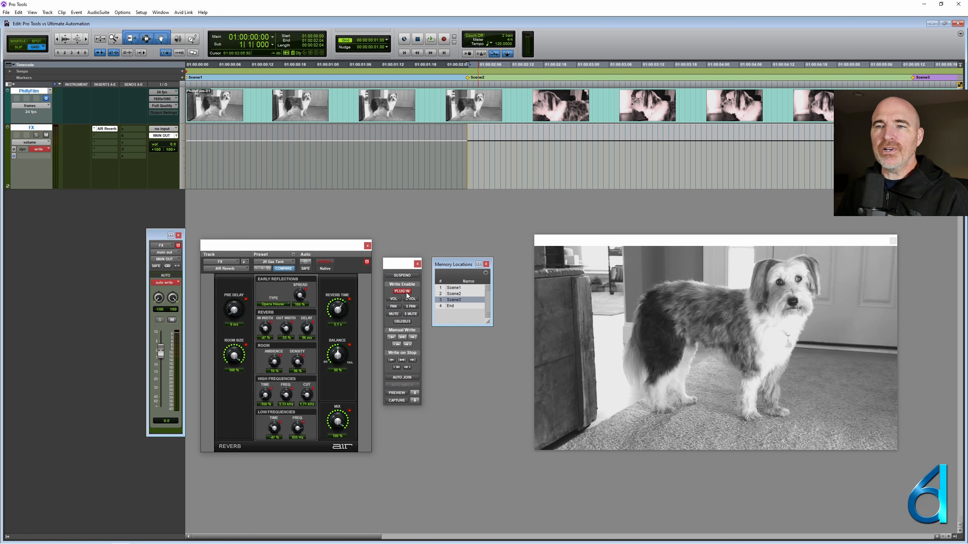
left_click(256, 268)
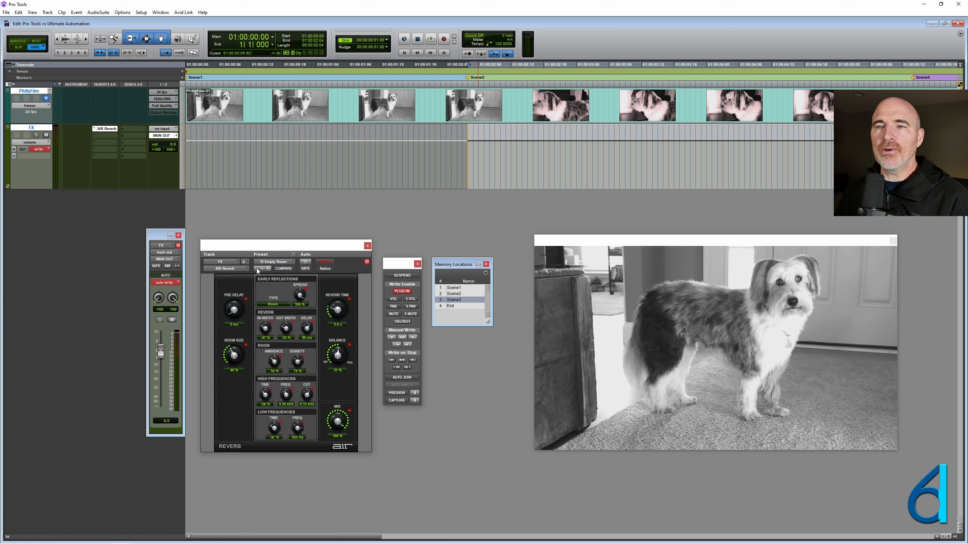
left_click(257, 268)
left_click(256, 268)
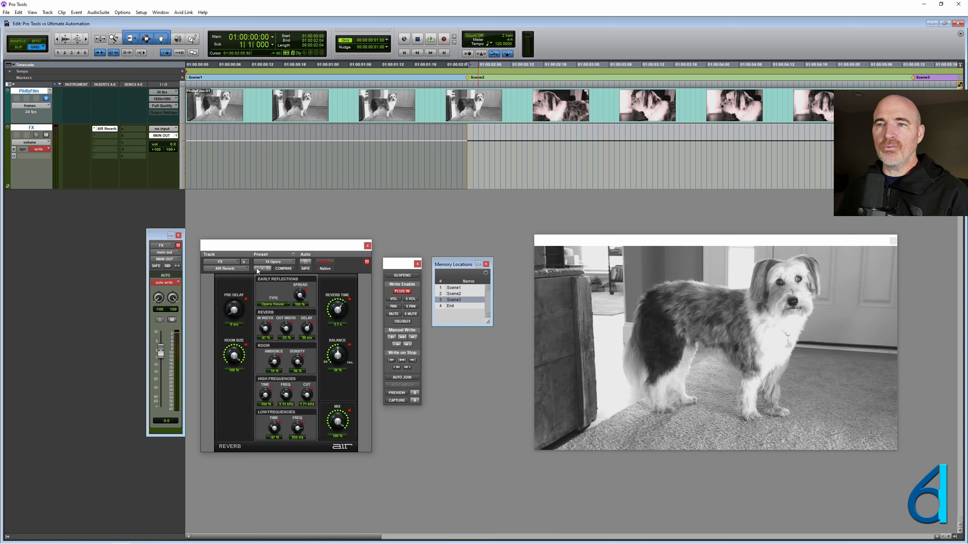
left_click(257, 268)
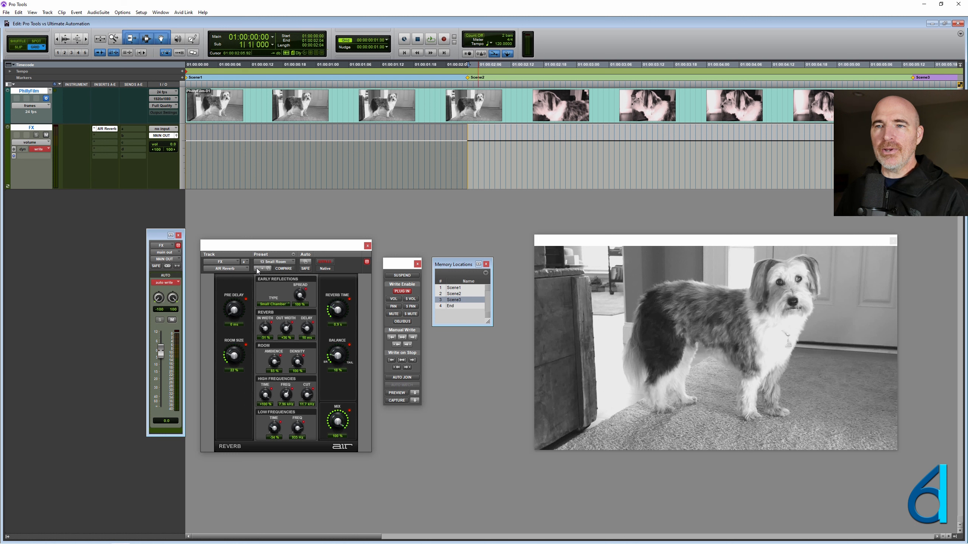
left_click(256, 269)
left_click(256, 269)
left_click(256, 268)
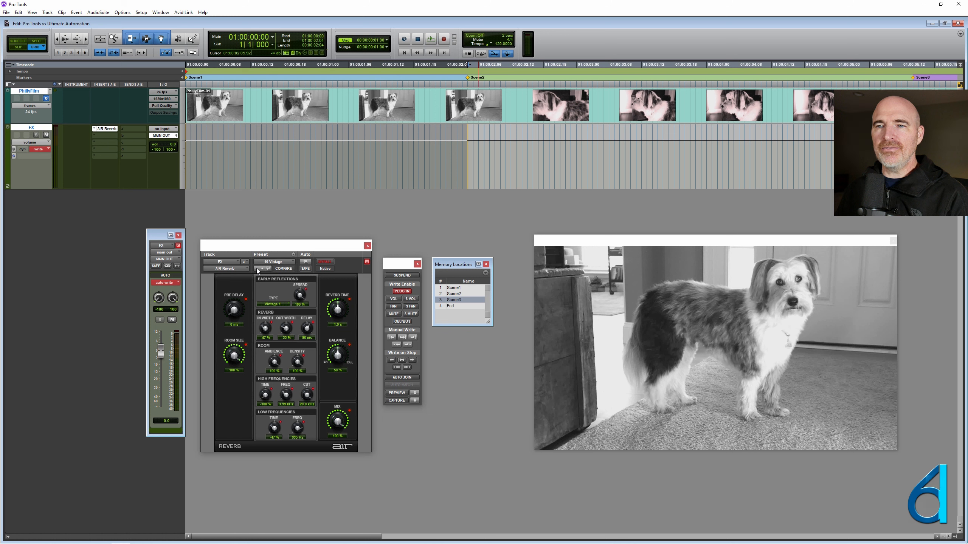
left_click(256, 268)
left_click(256, 269)
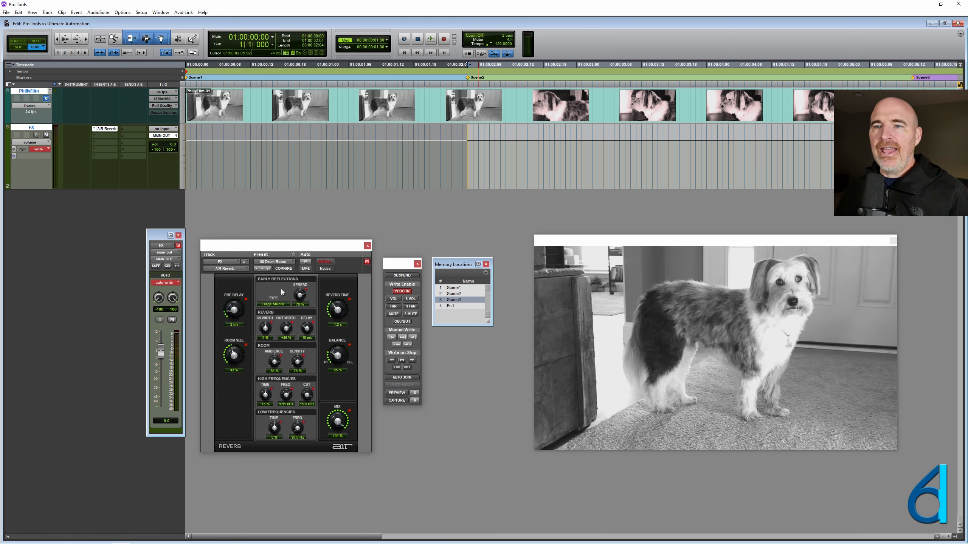
- Display the reverb's Reverb Time, ER Spread, Room Size and Balance automation in turn on the FX track
left_click(339, 308, "ctrl+super")
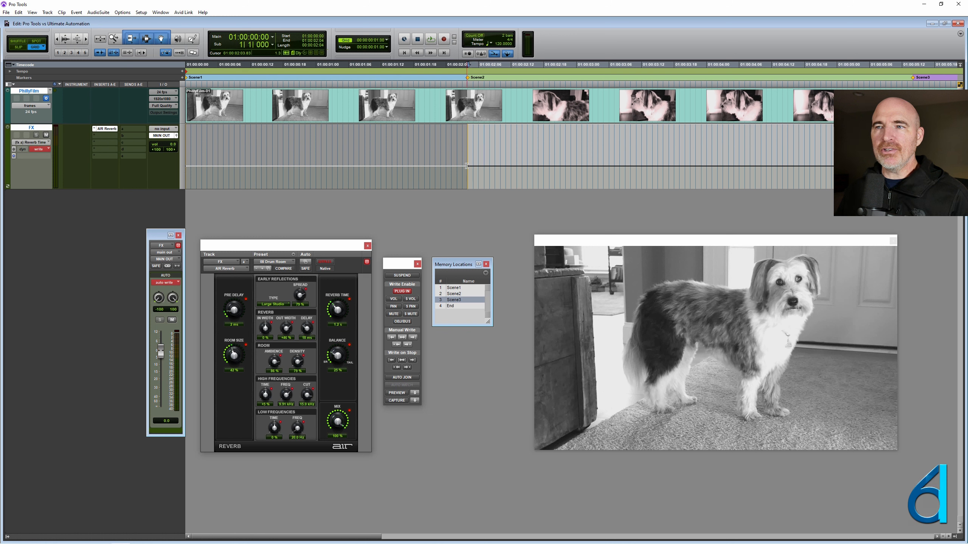
left_click(300, 296, "ctrl+super")
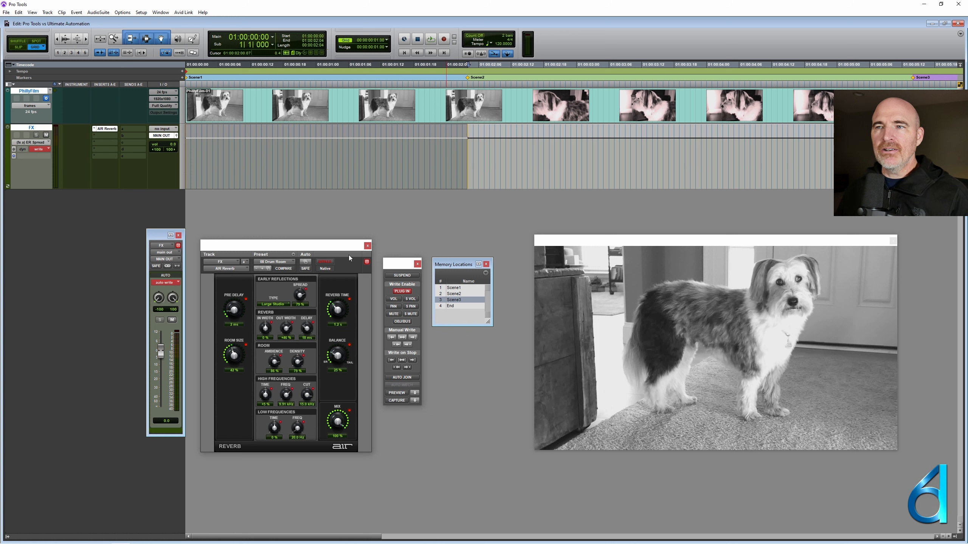
left_click(236, 359, "ctrl+super")
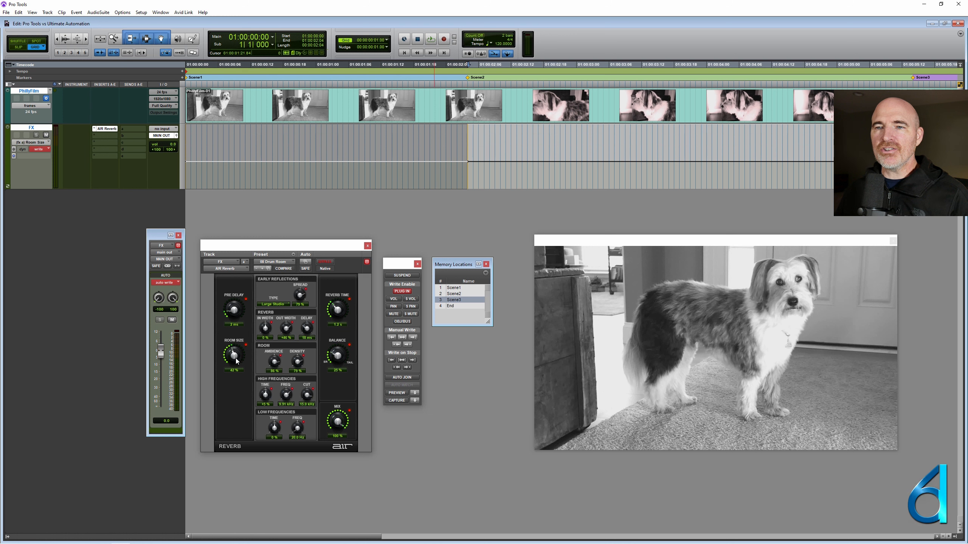
left_click(338, 357, "ctrl+super")
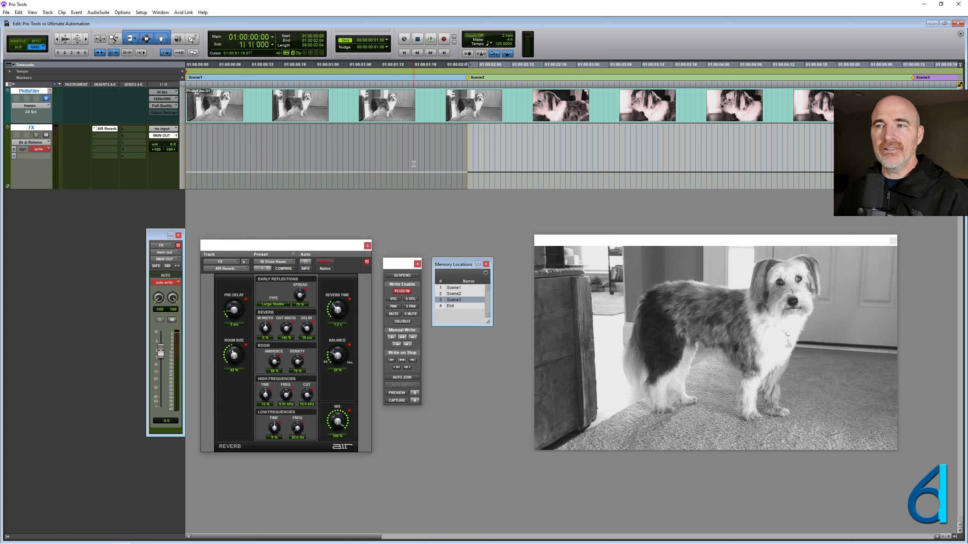
- Select the timeline range from the Scene2 marker to the Scene3 marker
left_click(455, 294)
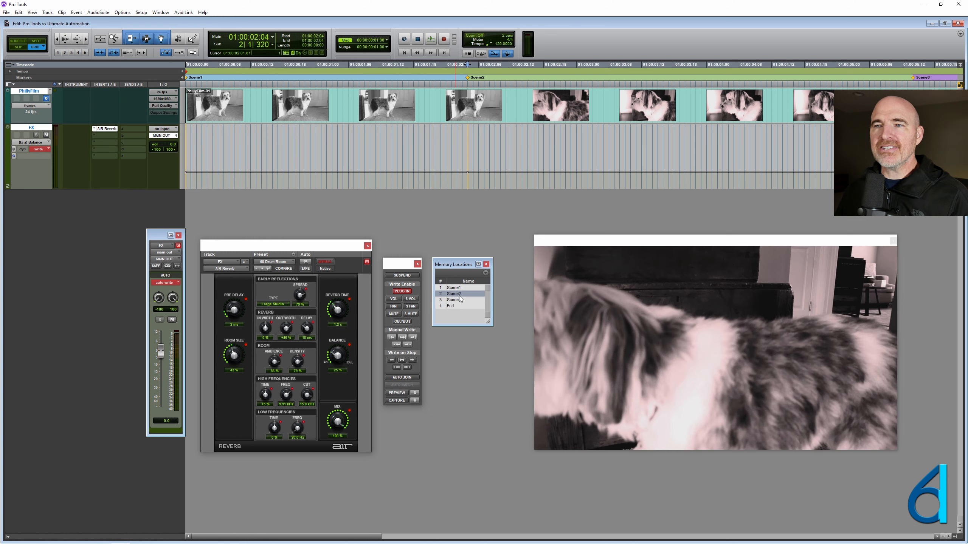
left_click(463, 302, "shift")
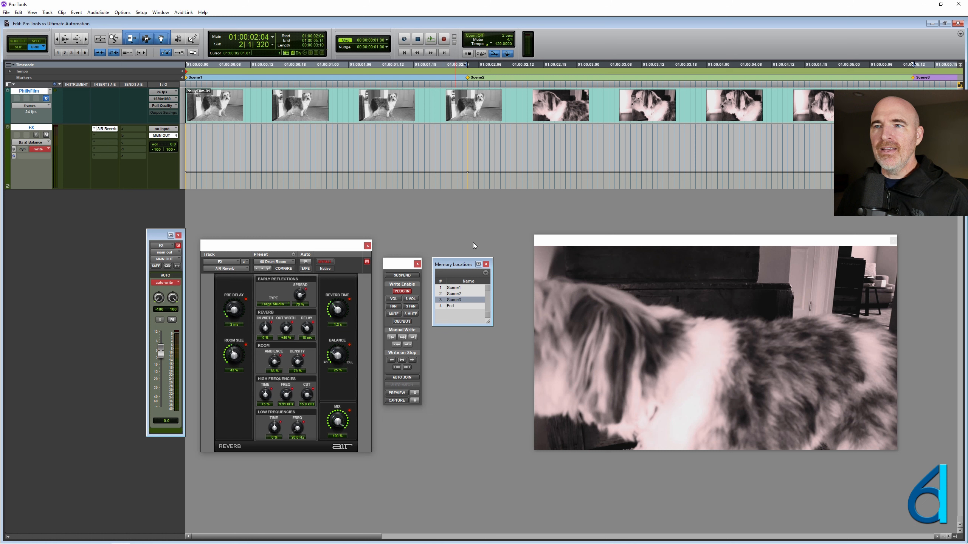
left_click(462, 296)
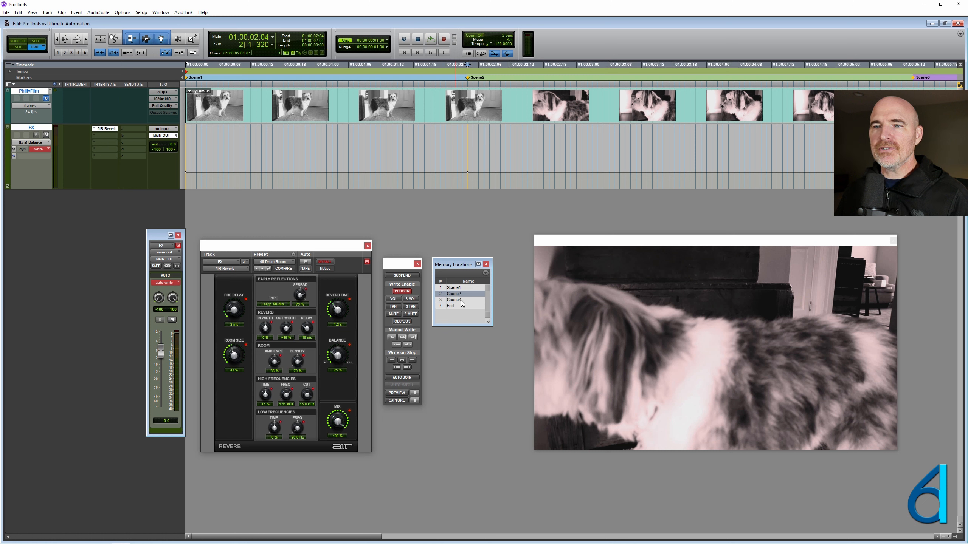
left_click(477, 153)
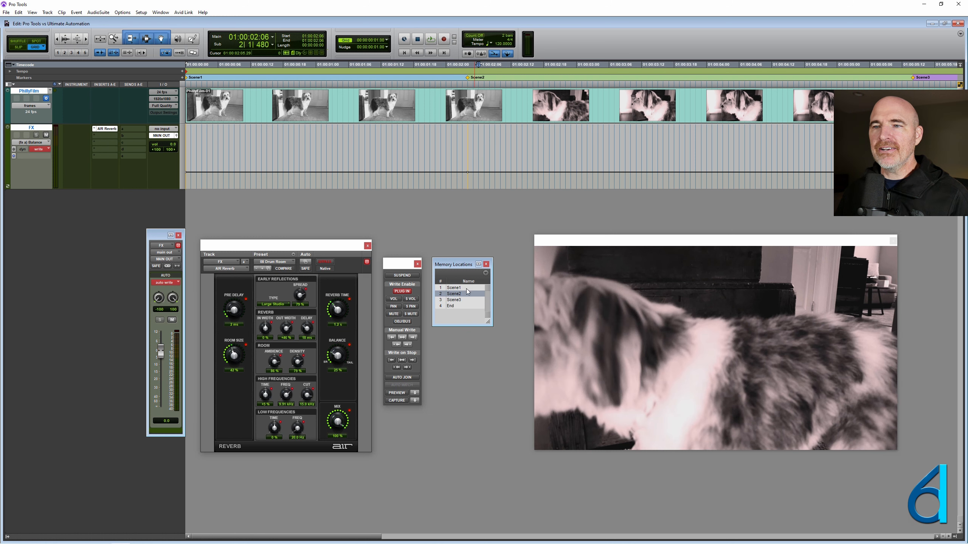
left_click(465, 294)
left_click(463, 300, "shift")
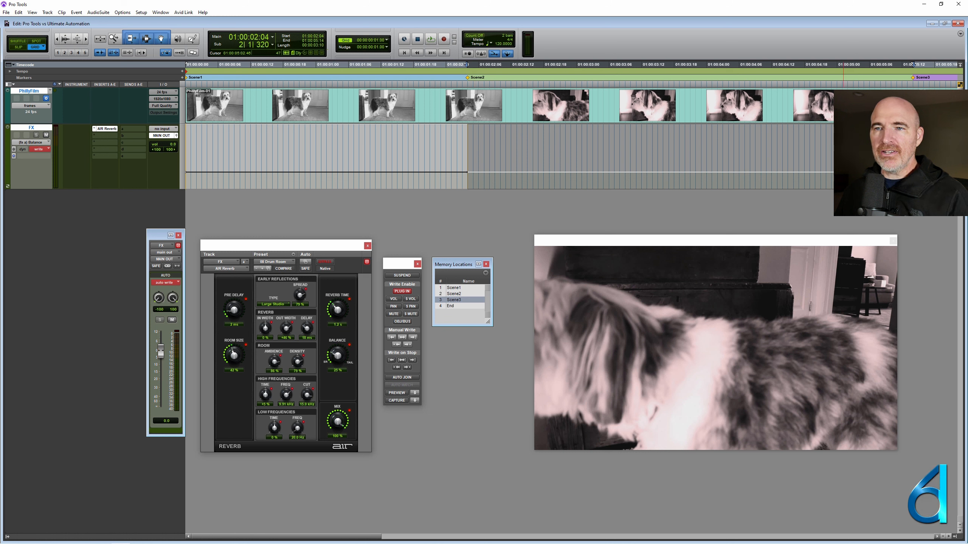
- Load the Stadium preset in AIR Reverb and write its settings as automation across the Scene2 selection
left_click(256, 268)
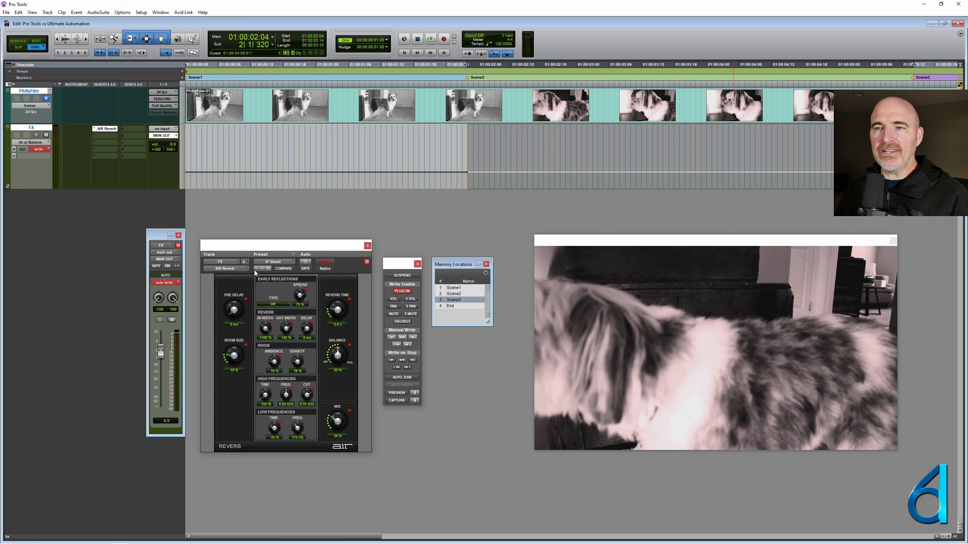
left_click(255, 269)
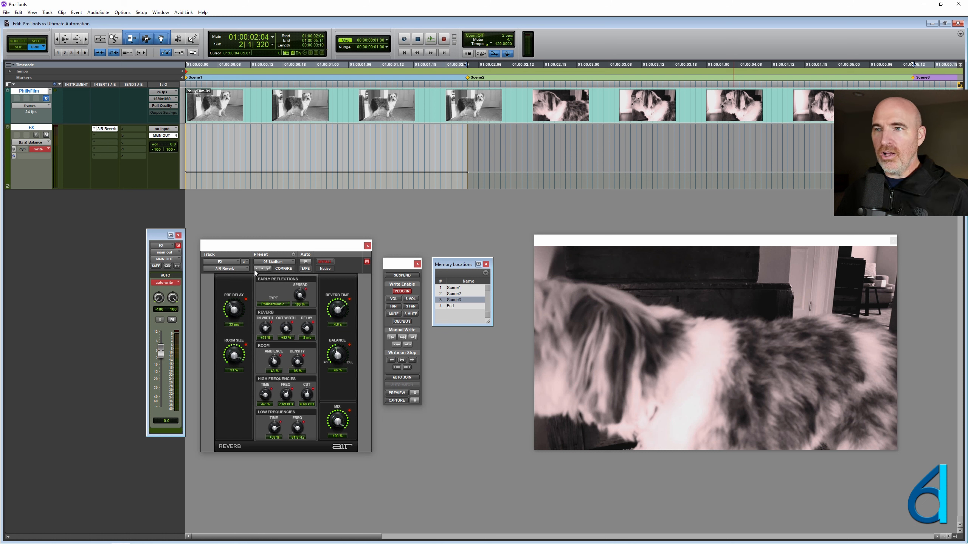
key("ctrl+alt+slash")
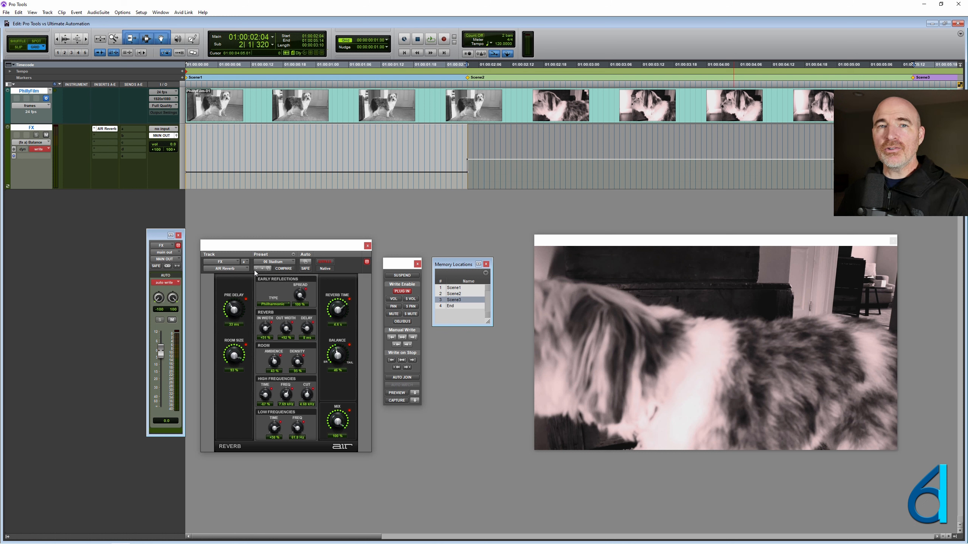
- Locate the cursor alternately inside Scene2 and Scene1 to compare the reverb automation of the two scenes
left_click(562, 175)
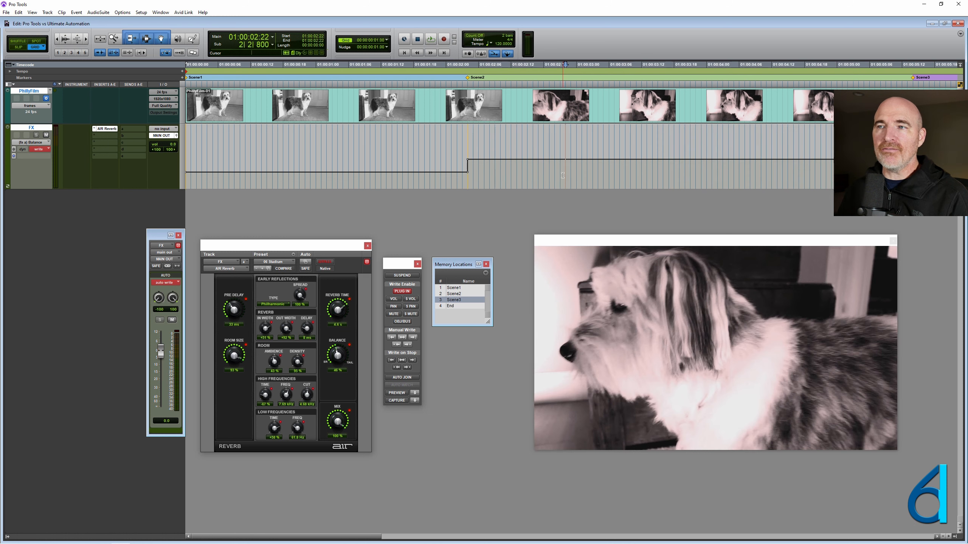
left_click(305, 153)
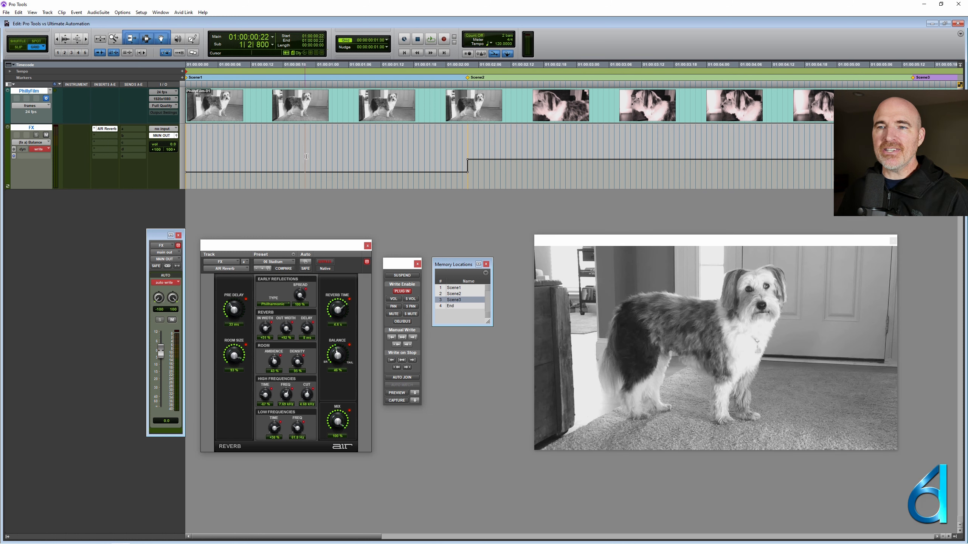
left_click(512, 169)
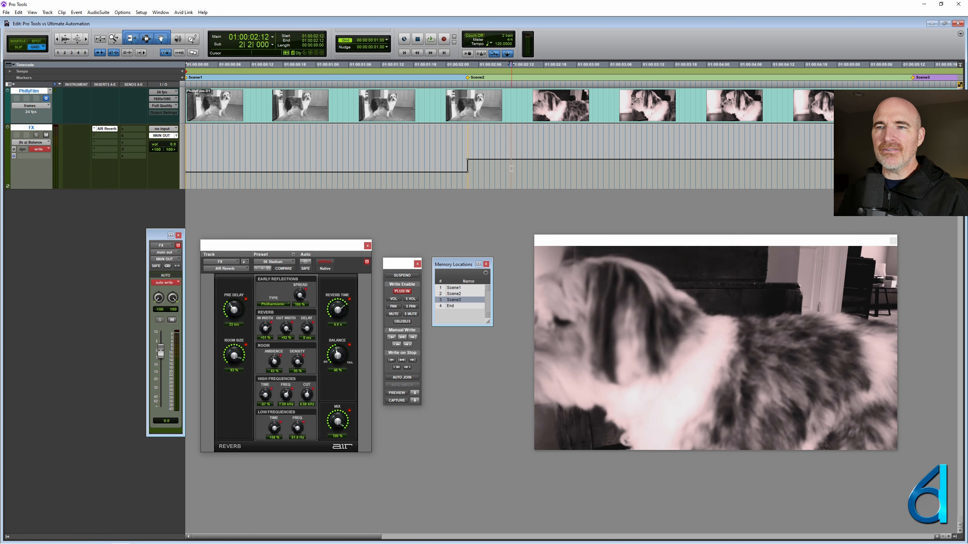
left_click(322, 159)
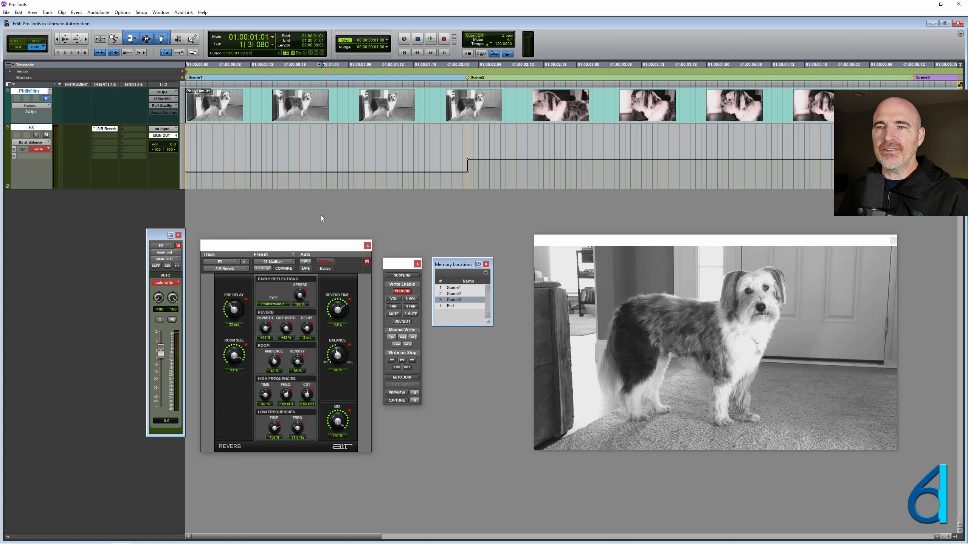
- Select Scene1 on the FX track, load the AIR Reverb Boost preset, and write its settings to the selection
left_click(467, 180)
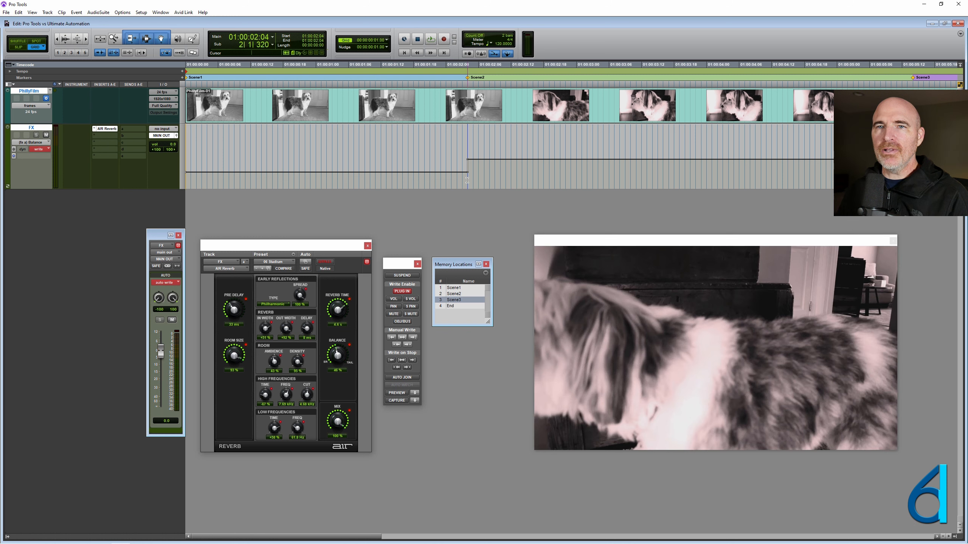
left_click_drag(467, 180, 165, 222)
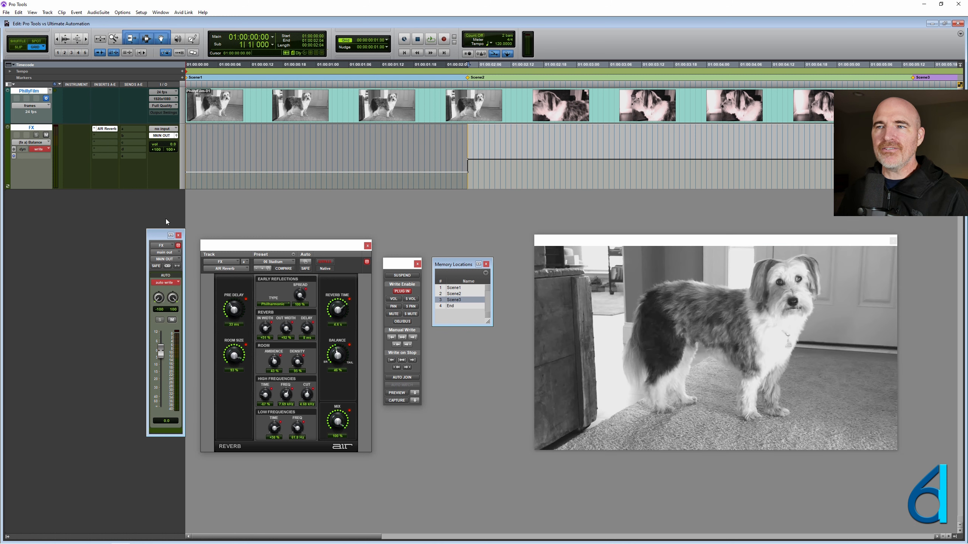
left_click(264, 269)
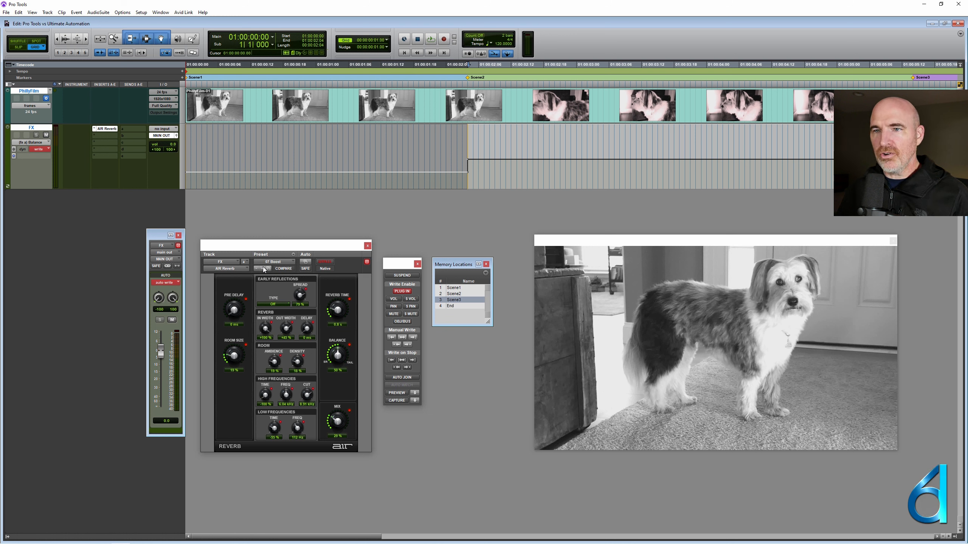
key("ctrl+alt+slash")
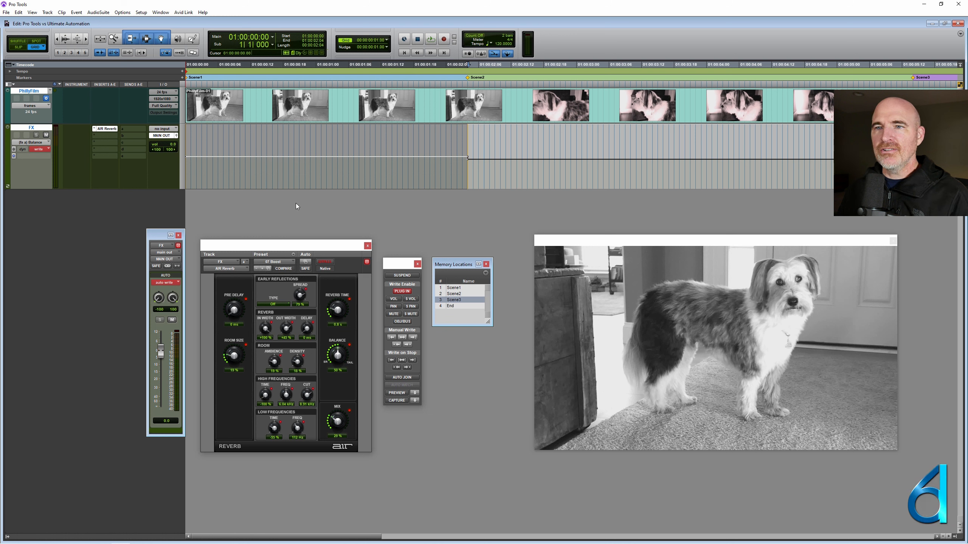
- Inspect both scenes' reverb automation with the FX track in read mode, placing the cursor within Scene1
left_click(311, 177)
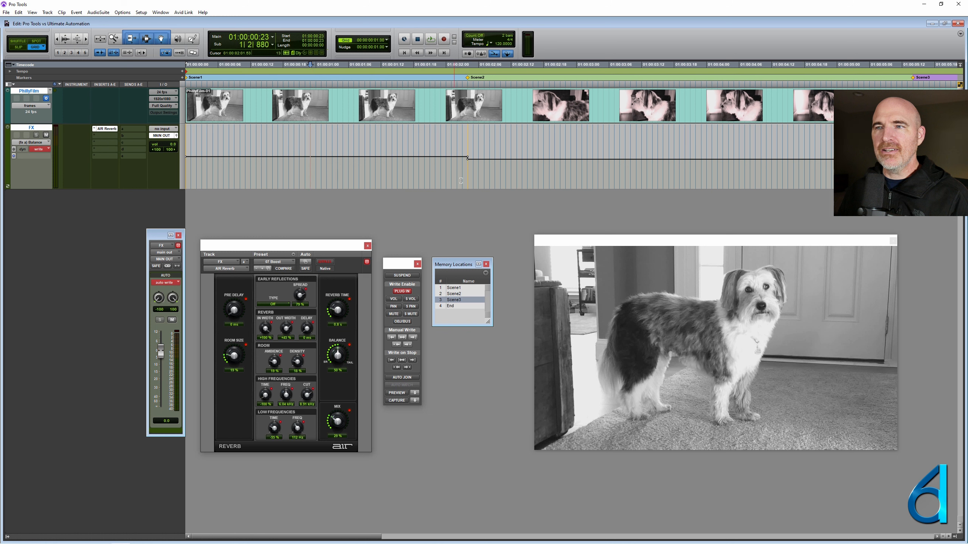
left_click(569, 177)
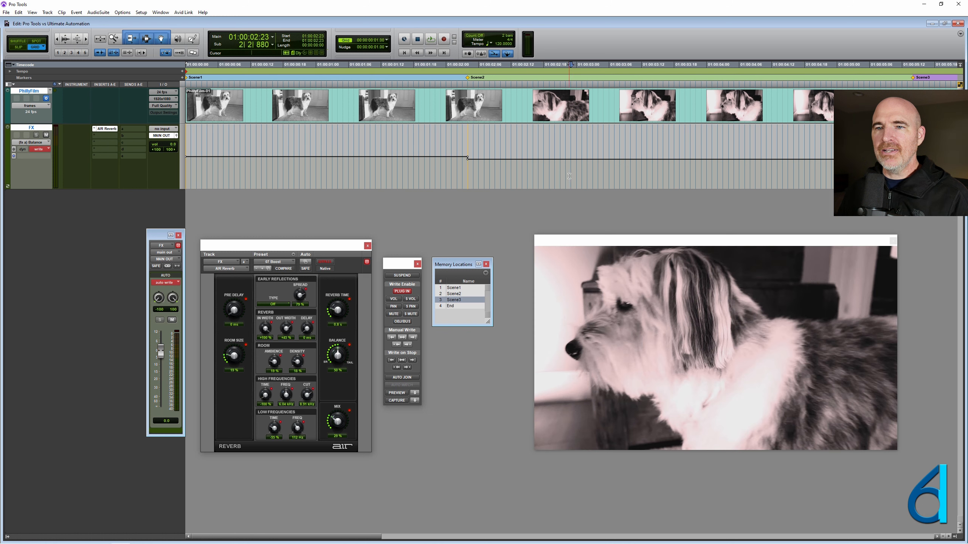
left_click(40, 151)
left_click(49, 159)
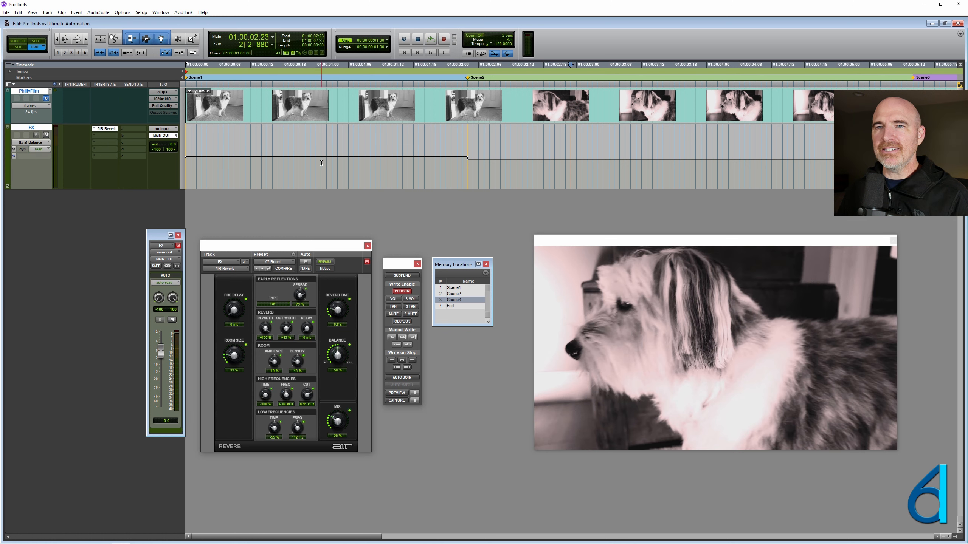
left_click(288, 164)
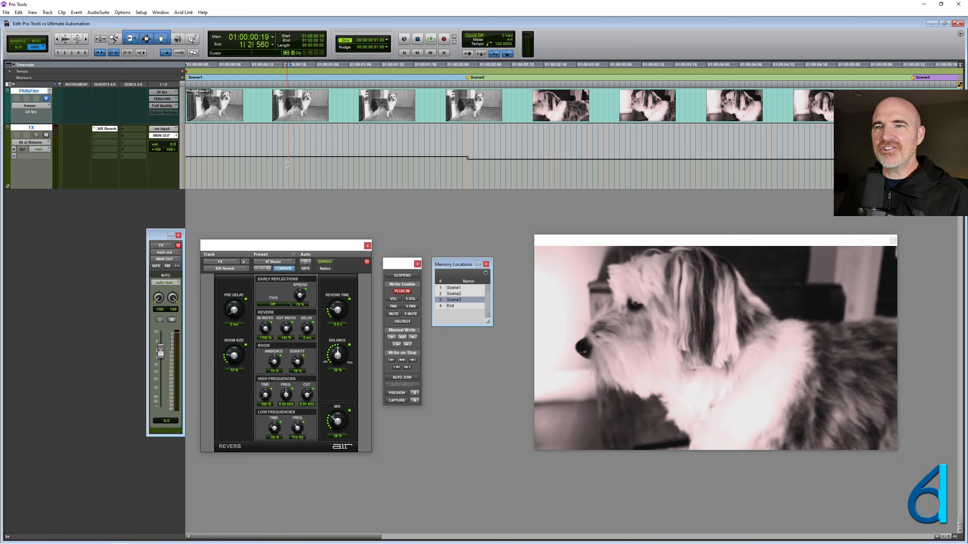
left_click(326, 175)
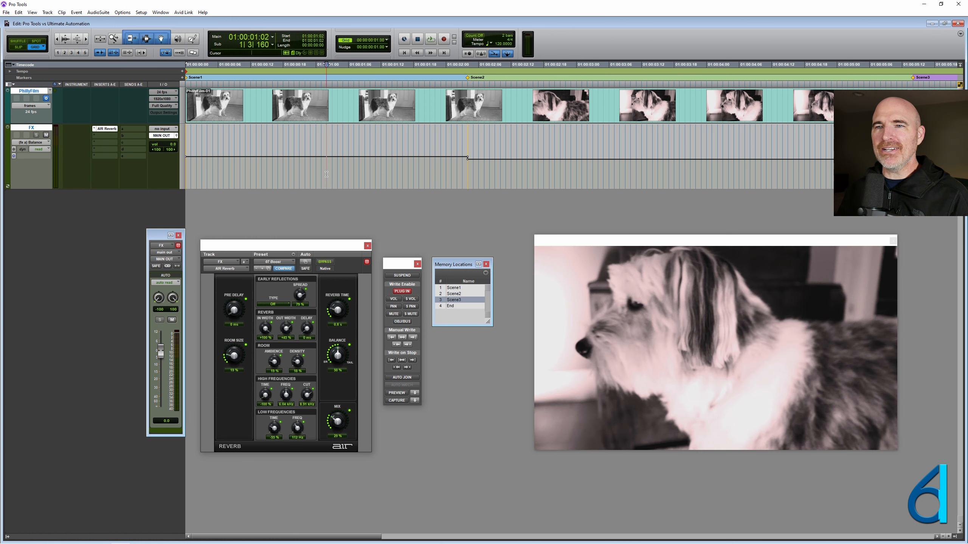
- Return the FX track's automation mode to write and locate to Scene2 and Scene1 to check the reverb settings
left_click(40, 149)
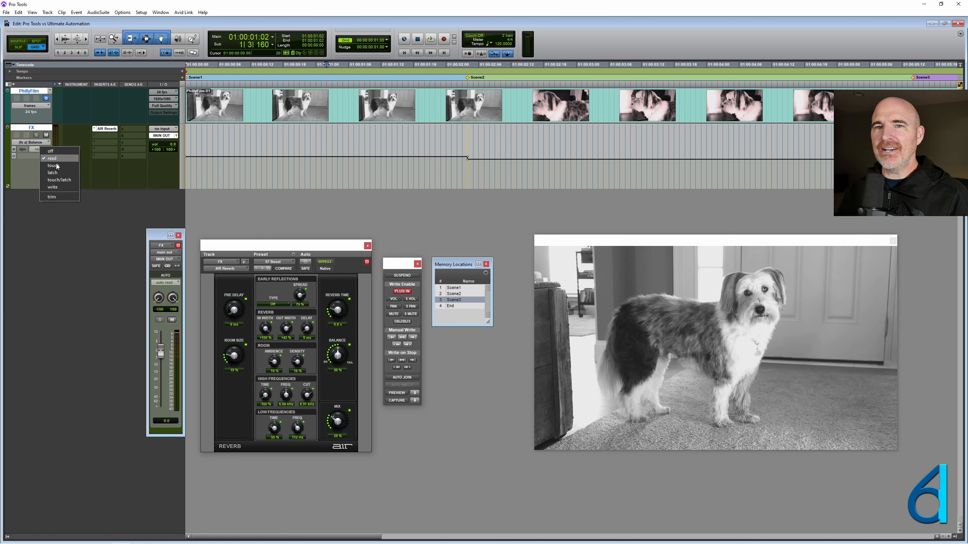
left_click(60, 186)
key("space")
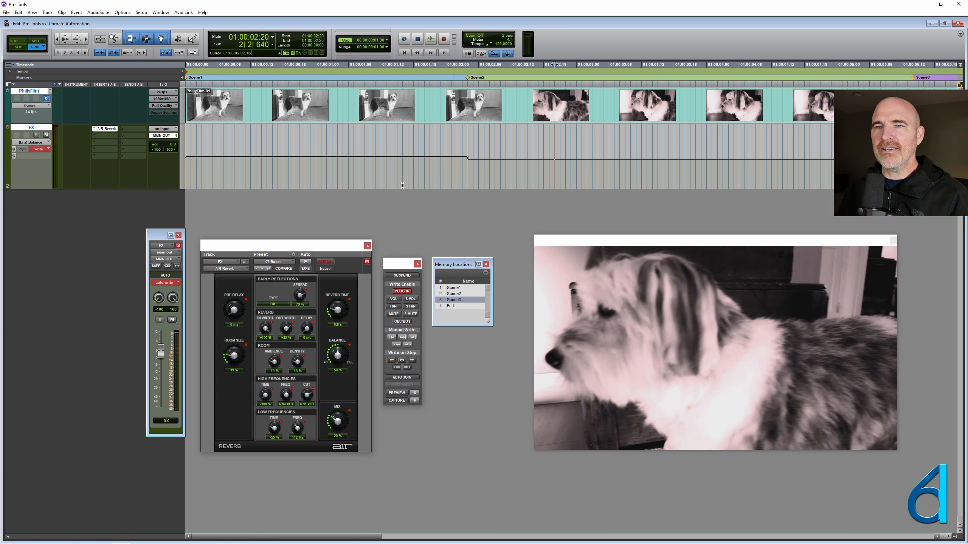
key("space")
- Put the FX track back in read mode and check the reverb settings at positions inside Scene1
left_click(39, 149)
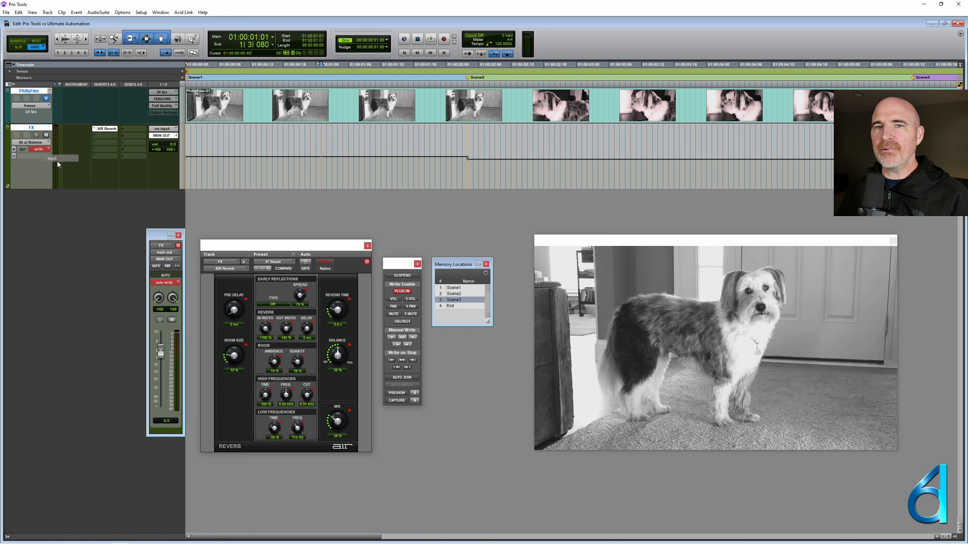
left_click(58, 162)
left_click(342, 164)
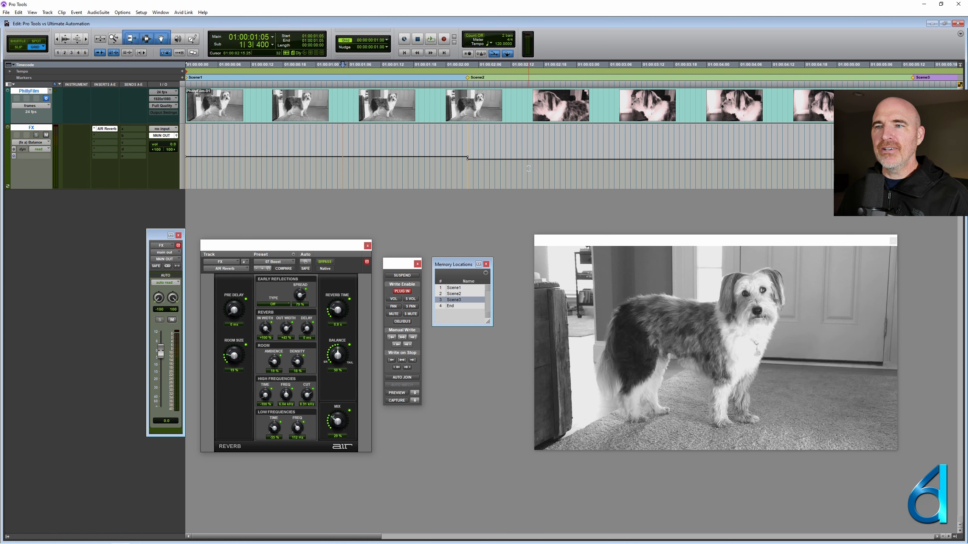
left_click(322, 163)
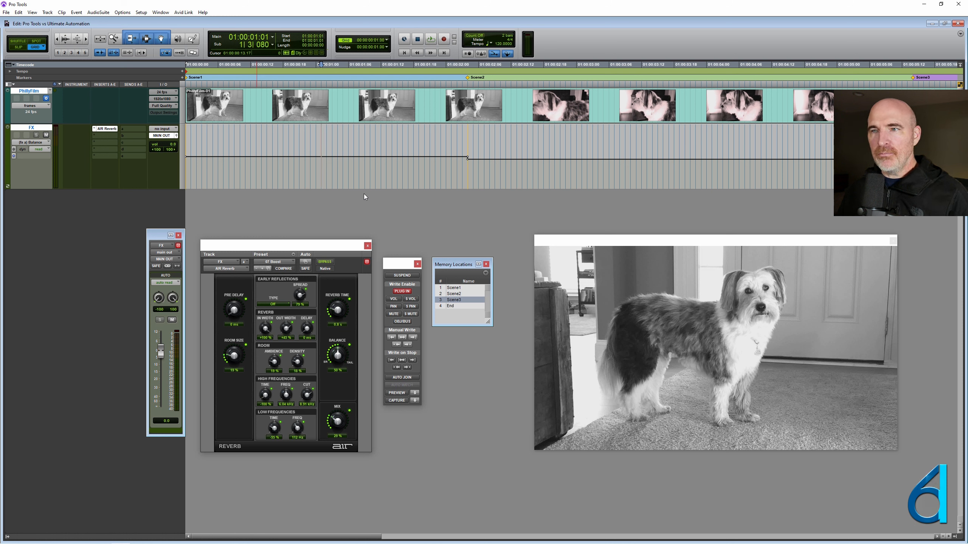
- Undo the reverb snapshot automation written to Scene1 and Scene2 on the FX track
key("ctrl+z")
key("ctrl+z")
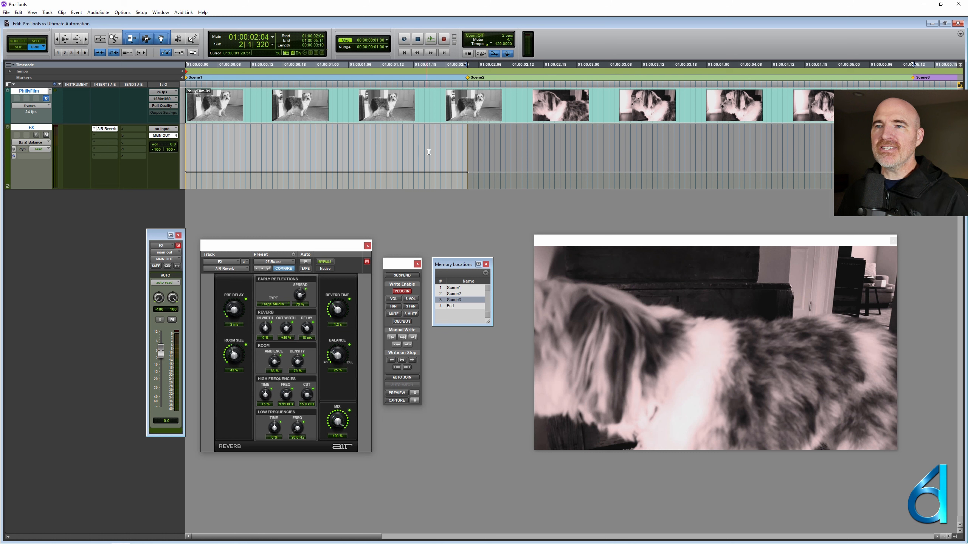
key("ctrl+z")
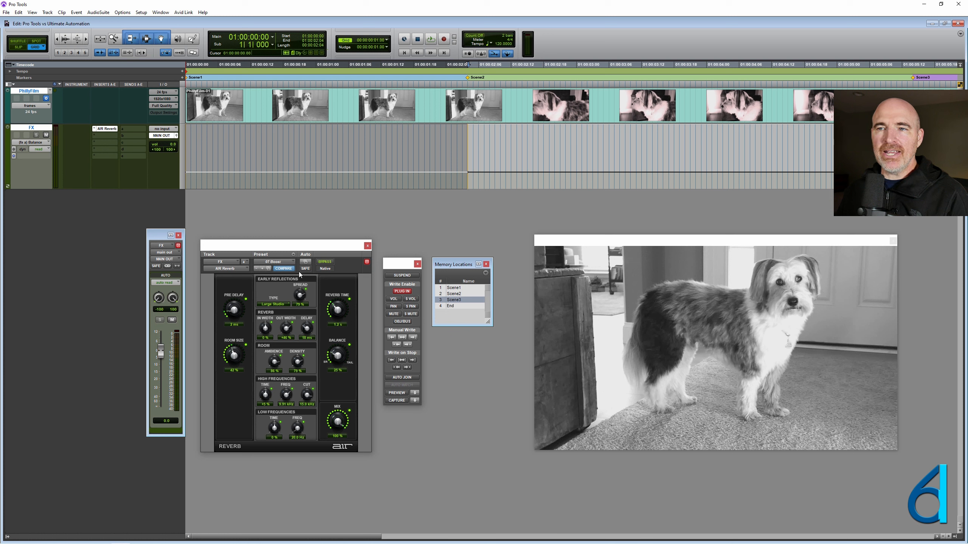
- Examine which AIR Reverb parameters are enabled for plug-in automation and close the list unchanged
left_click(305, 262)
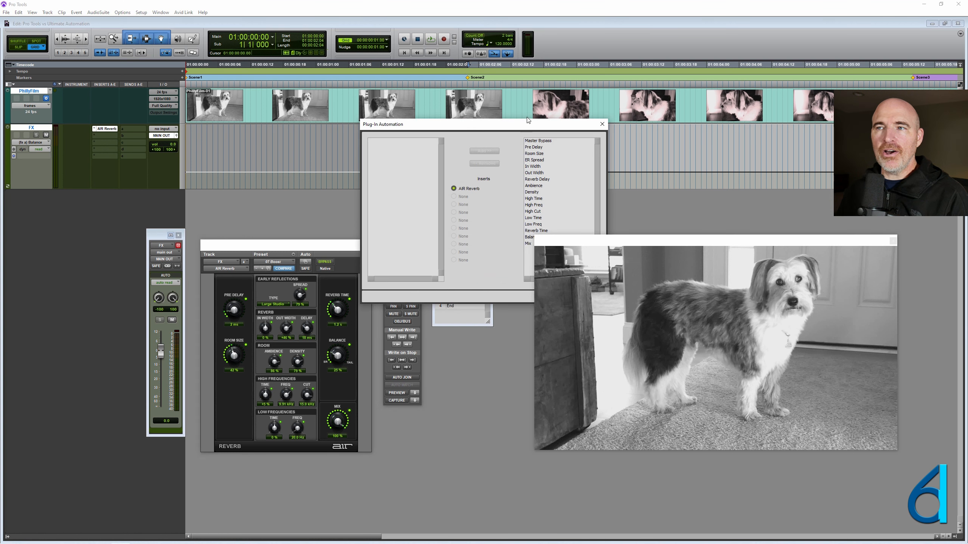
left_click_drag(521, 128, 414, 191)
left_click(448, 363)
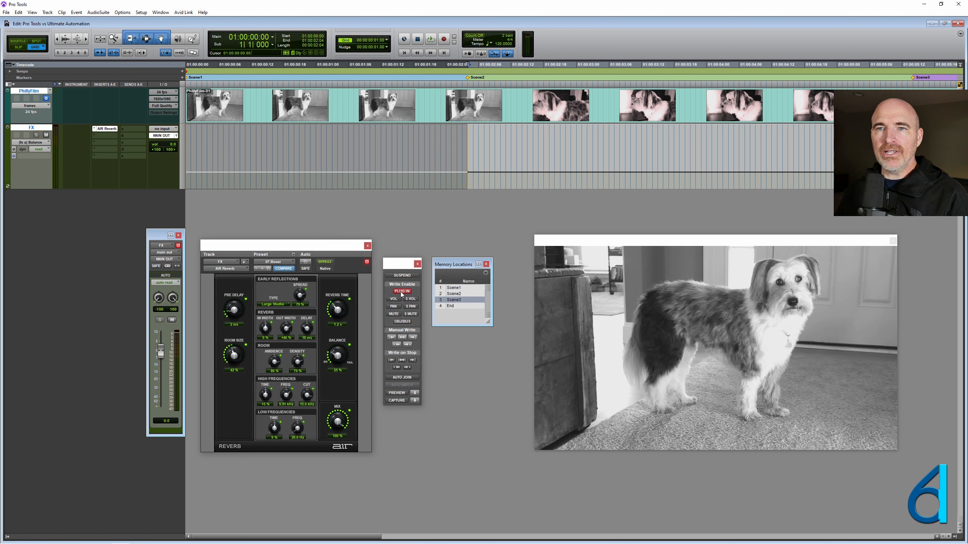
- Set the FX track to write automation mode and reload the Drum Room preset in AIR Reverb
left_click(36, 152)
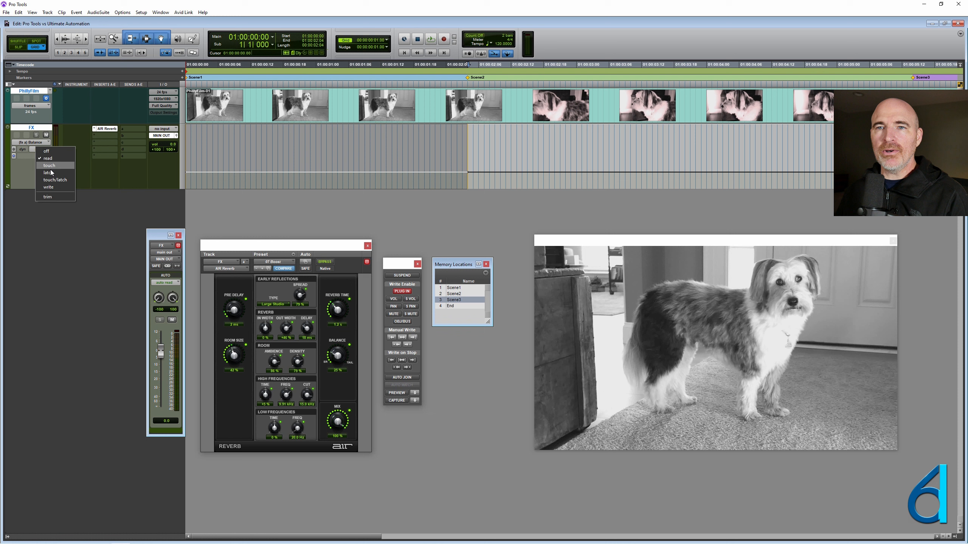
left_click(55, 195)
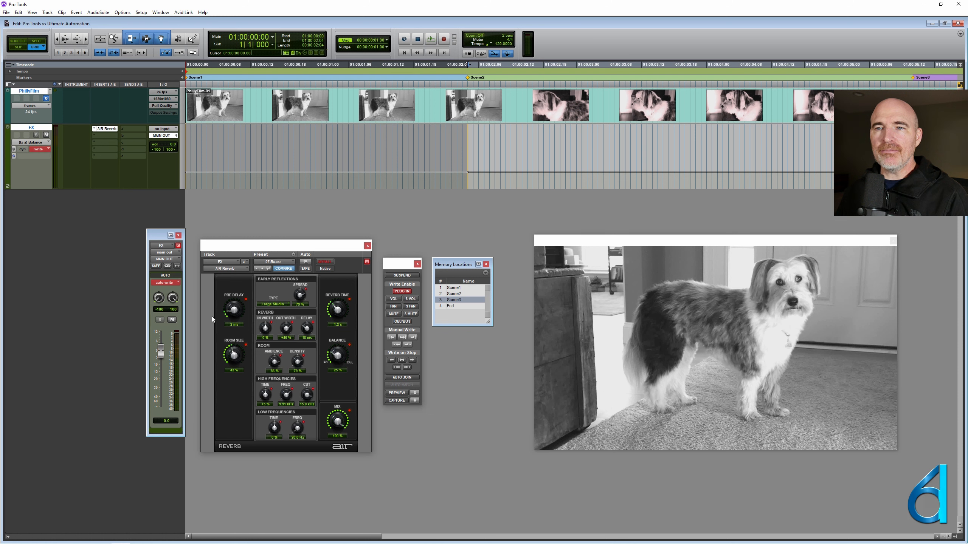
left_click(261, 269)
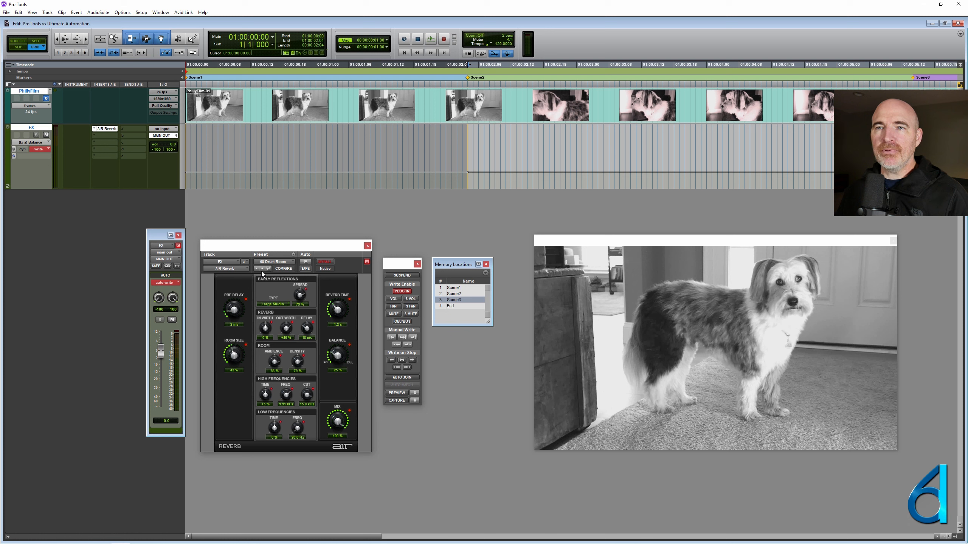
- Play part of Scene1 with the FX track in latch mode and display the Reverb Time automation
key("space")
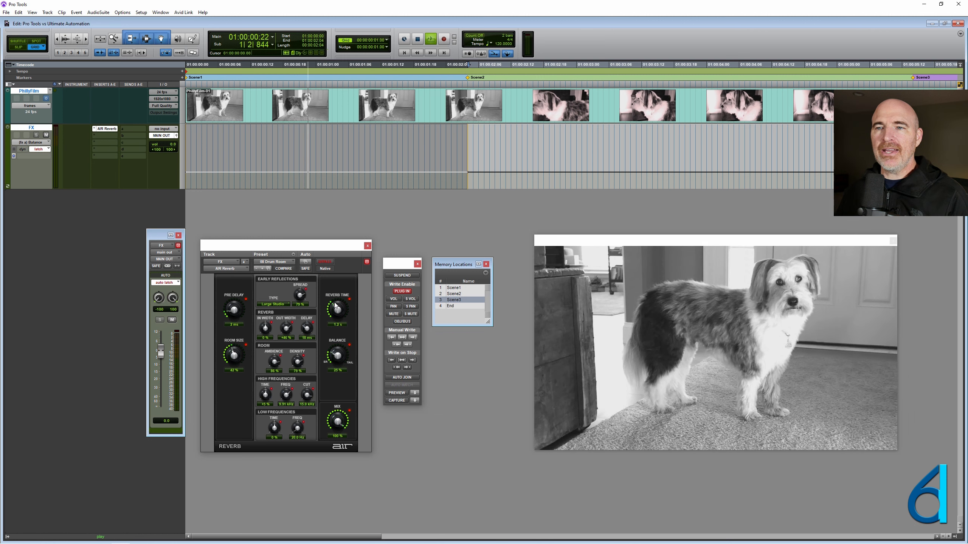
key("space")
left_click(338, 314)
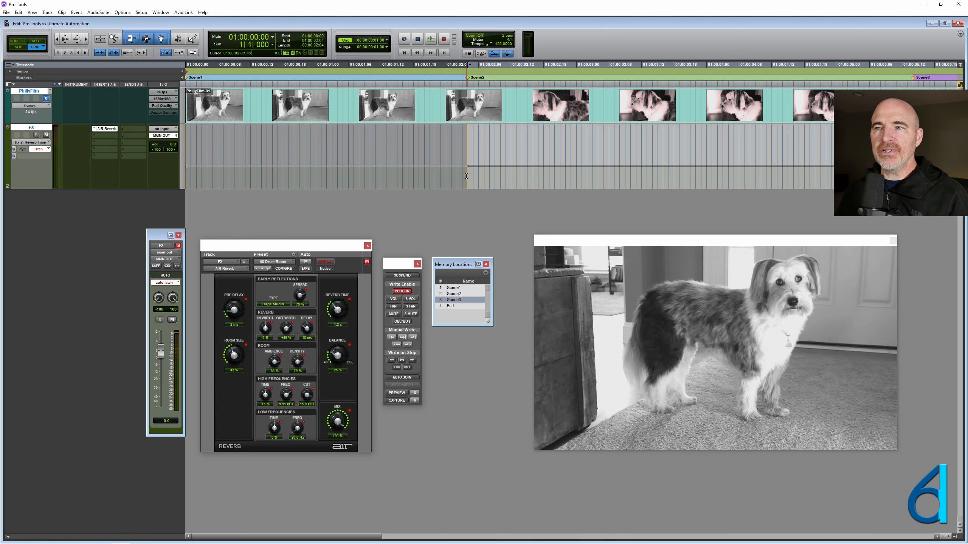
- Select the range of Scene2 using the memory locations and load the Scoring Stage preset in AIR Reverb
left_click(460, 299)
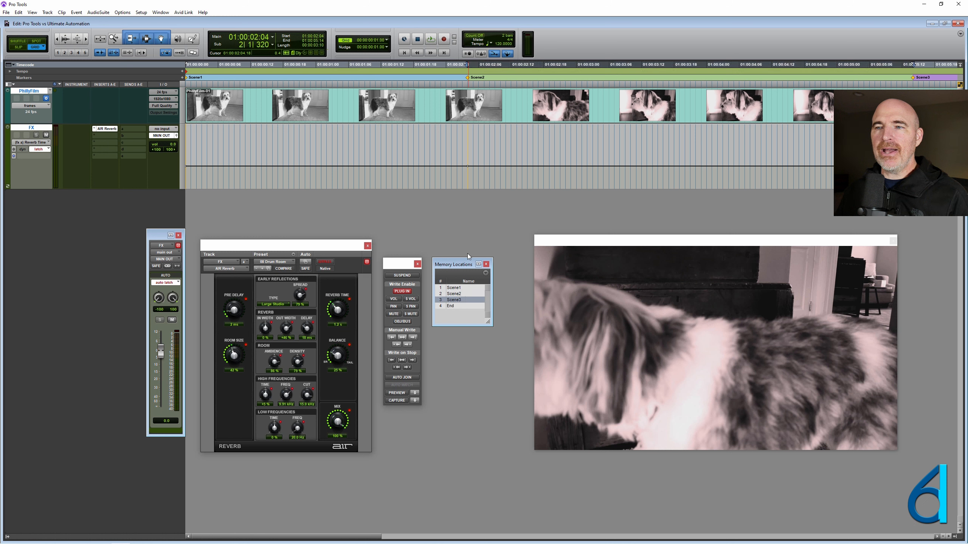
left_click(459, 294)
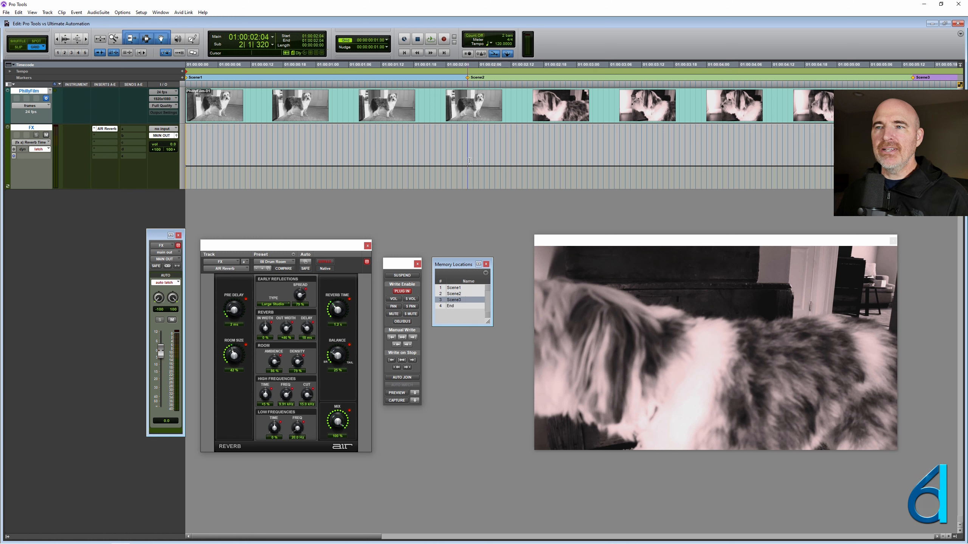
left_click(459, 300, "shift")
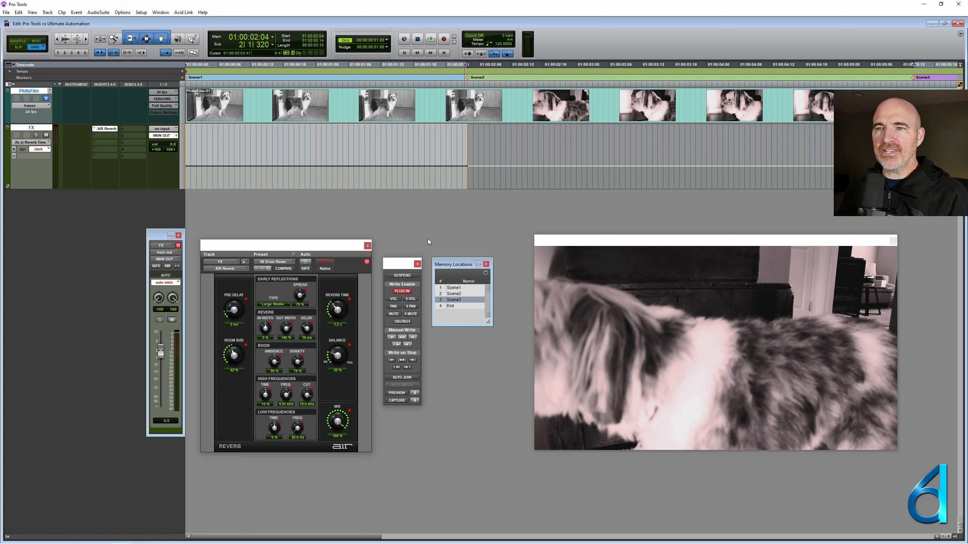
left_click(261, 269)
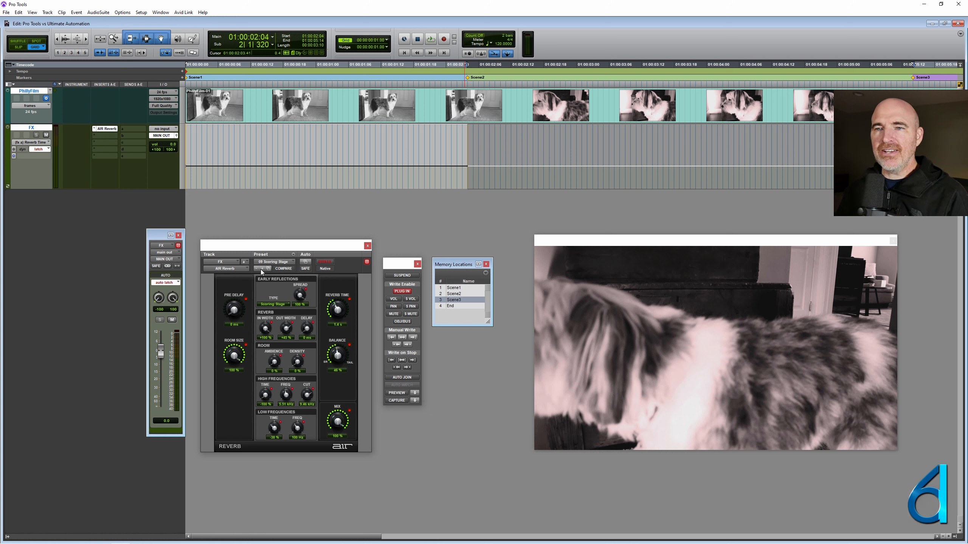
- Set the FX track to write mode and play through Scene2 to record its reverb automation
left_click(38, 150)
left_click(60, 187)
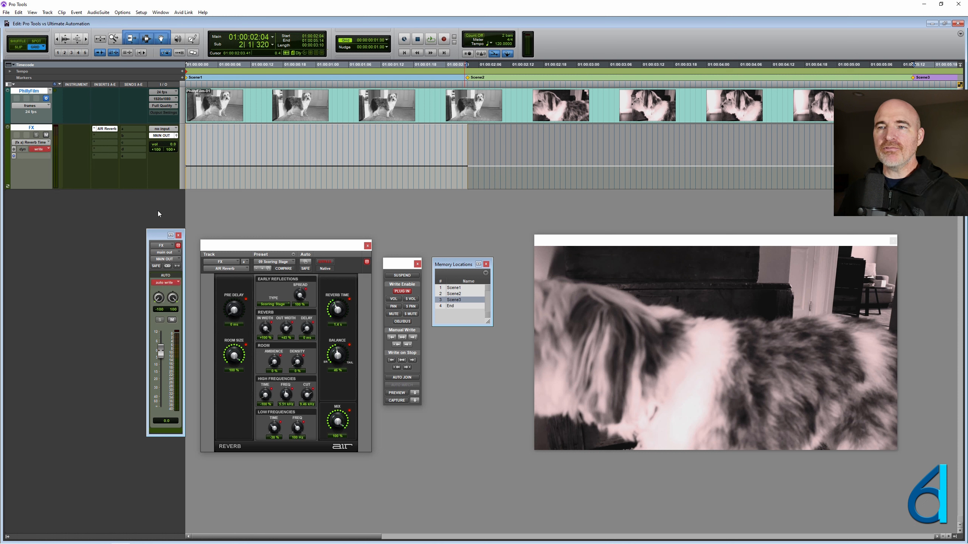
key("space")
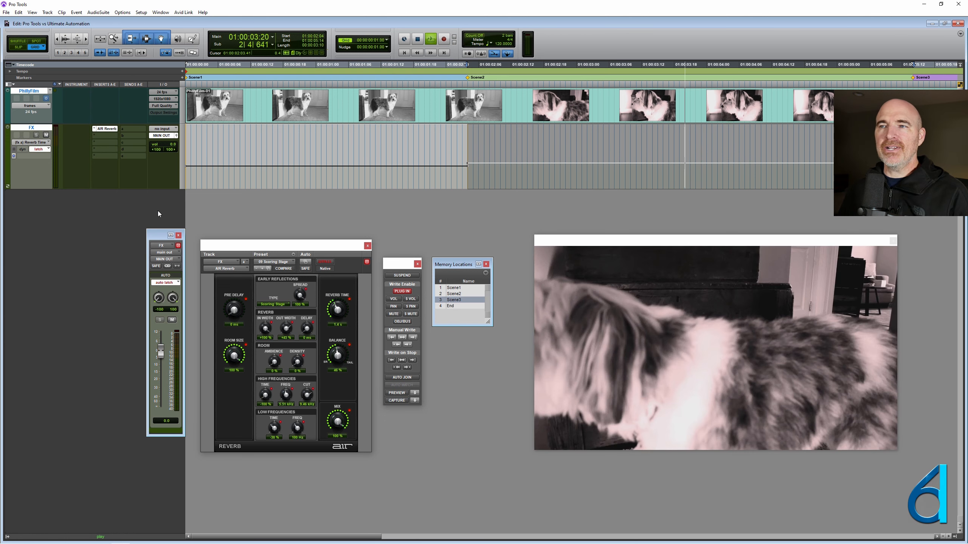
key("space")
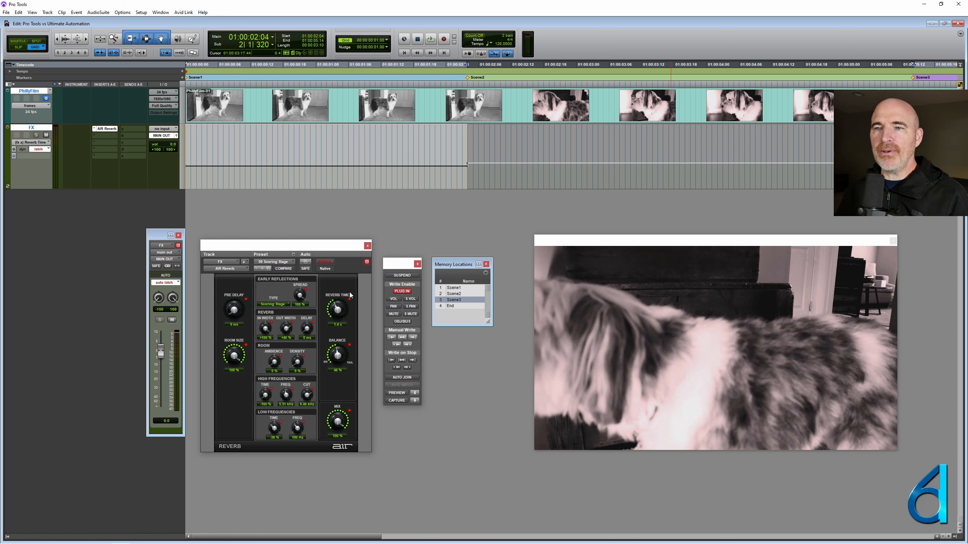
- Examine the Scene2 automation of Balance, Room Size, Mix, Density, In Width and ER Spread, and check the reverb settings in Scene1
left_click(332, 356)
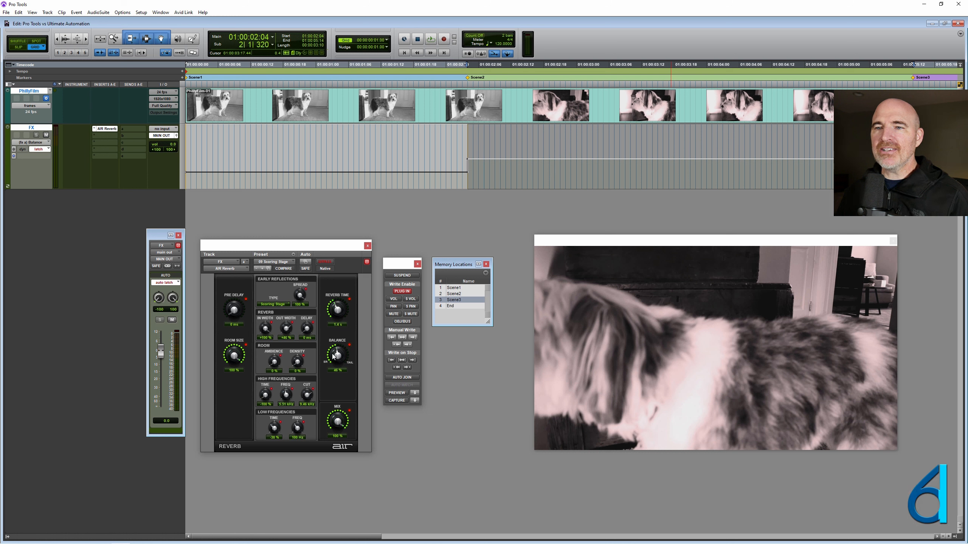
left_click(234, 355)
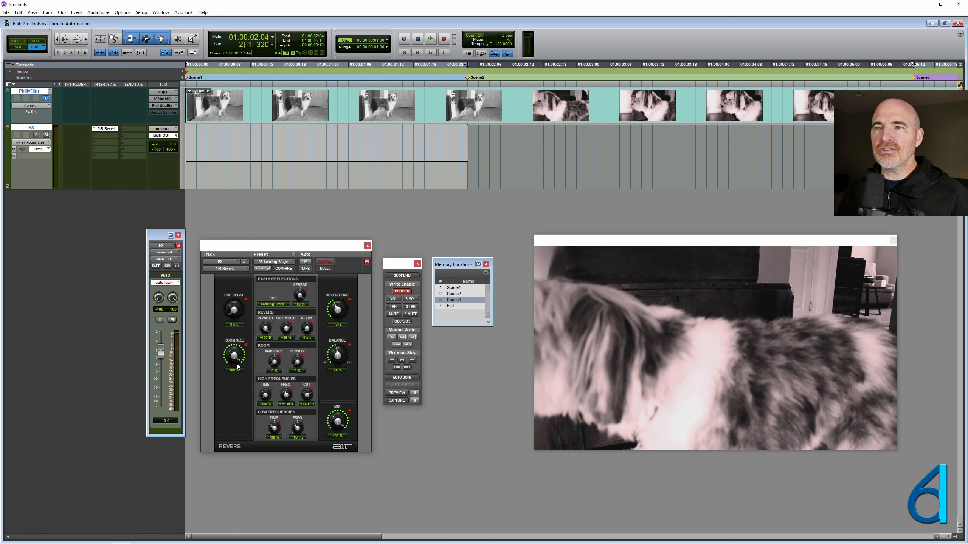
left_click(335, 424)
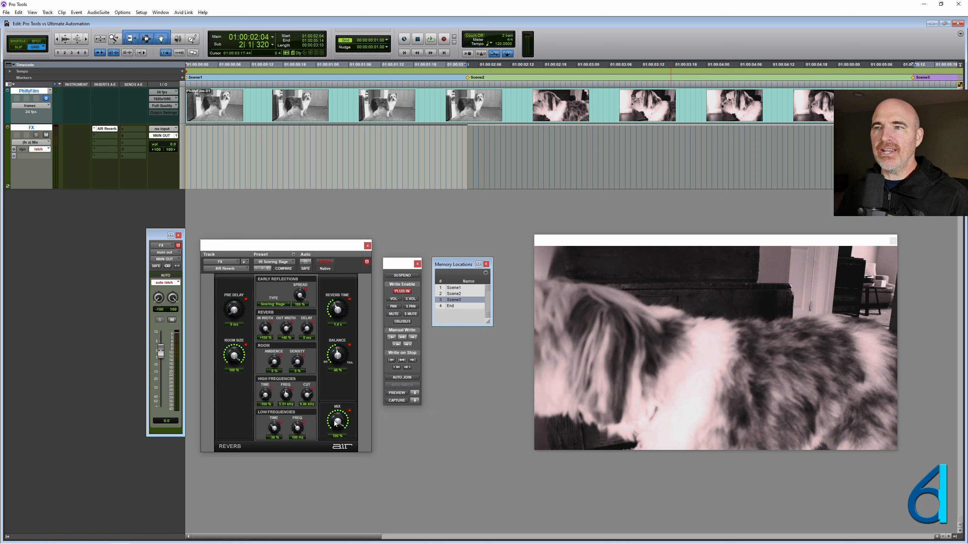
left_click(298, 362)
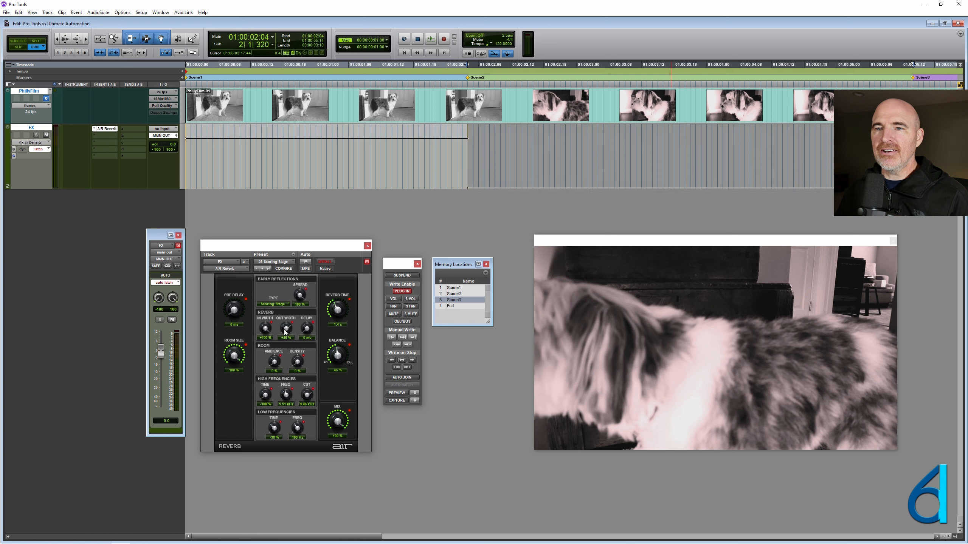
left_click(265, 328)
left_click(300, 297)
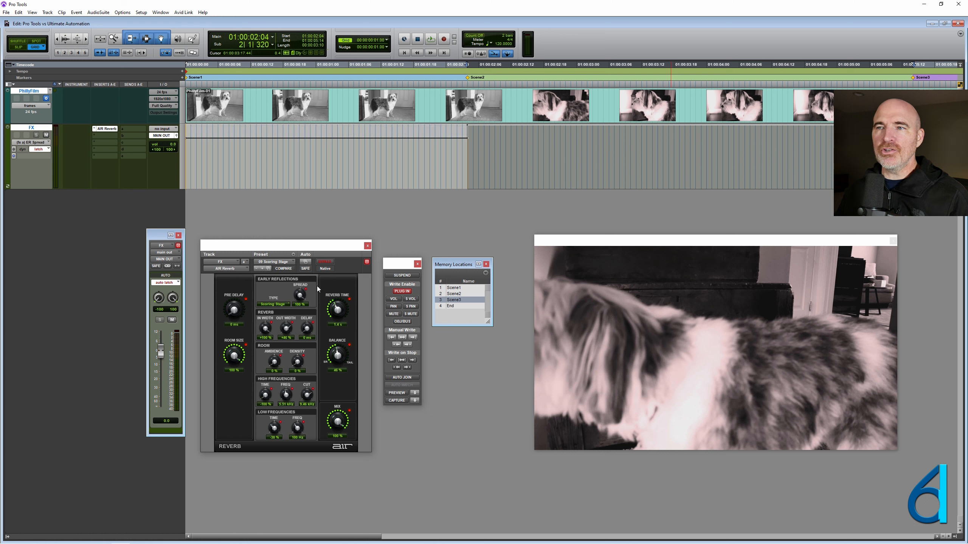
left_click(337, 161)
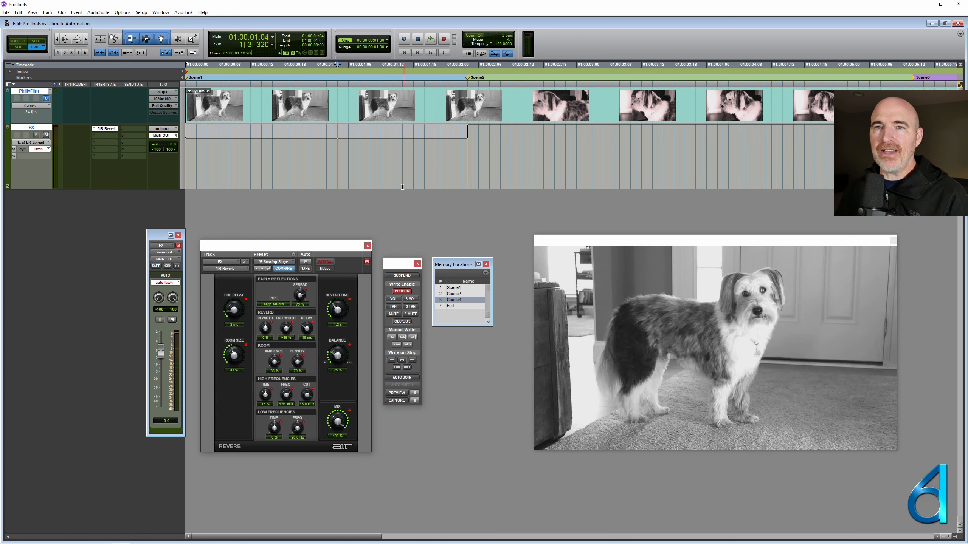
- Set the FX track back to write mode and select the range from the Scene3 marker to the End marker
left_click(45, 149)
left_click(53, 187)
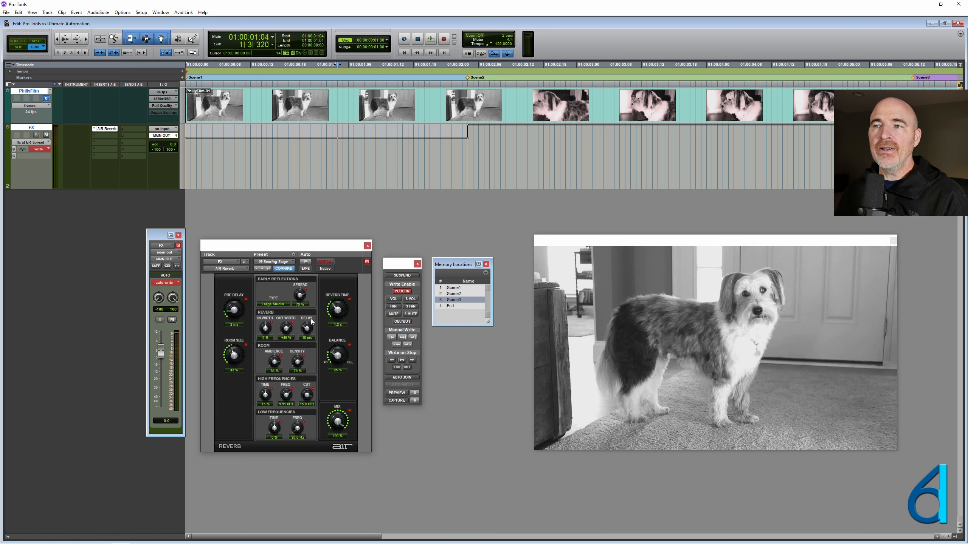
key("space")
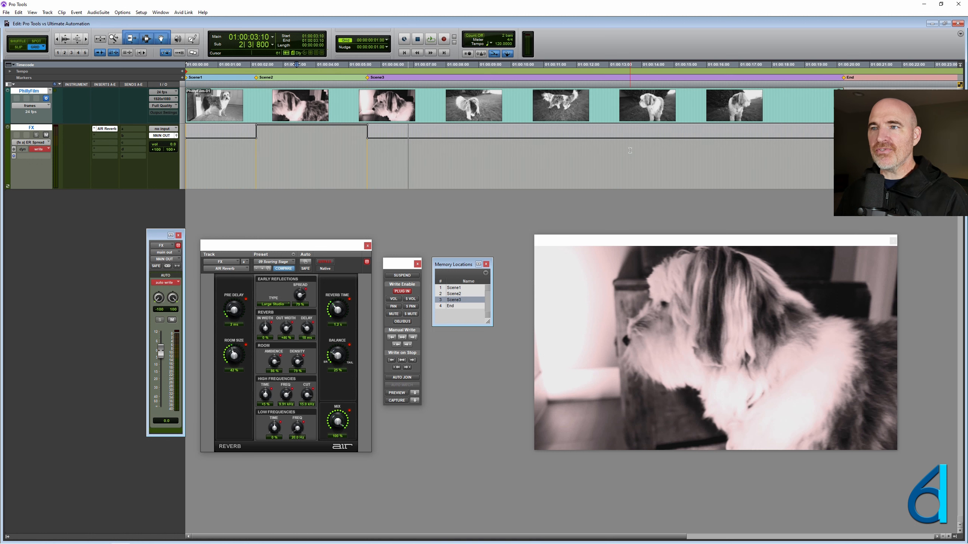
key("r")
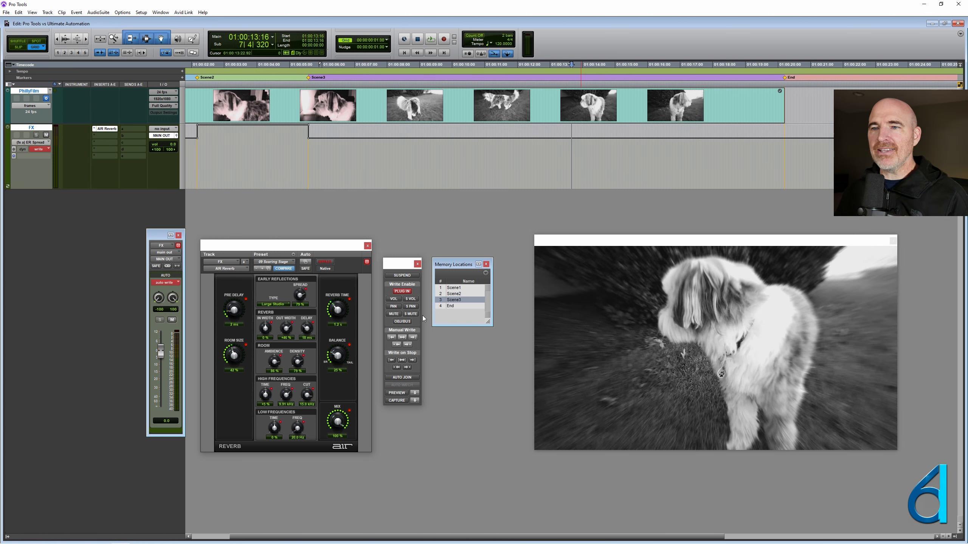
left_click(461, 301)
left_click(455, 305, "shift")
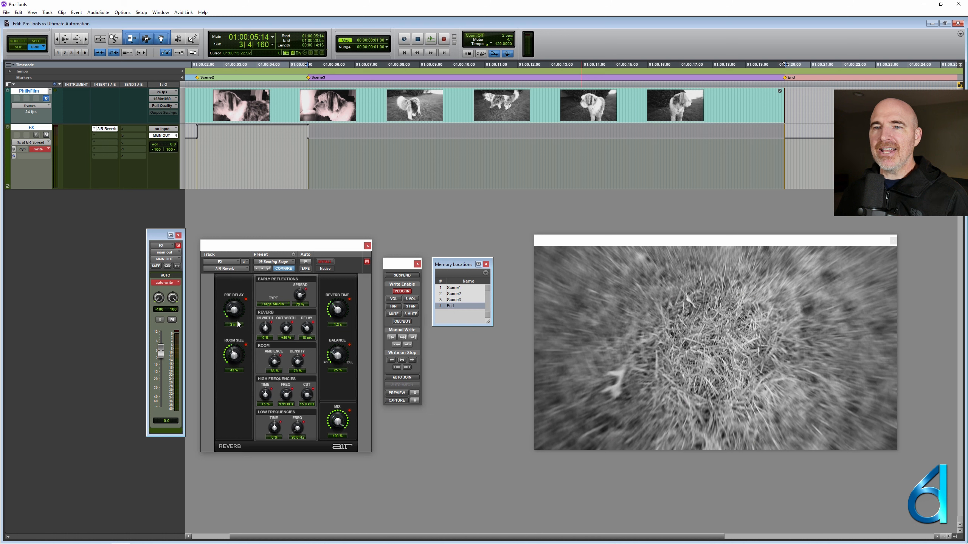
- Load the Medium Hall preset in AIR Reverb and play through Scene3 to write its automation
left_click(256, 268)
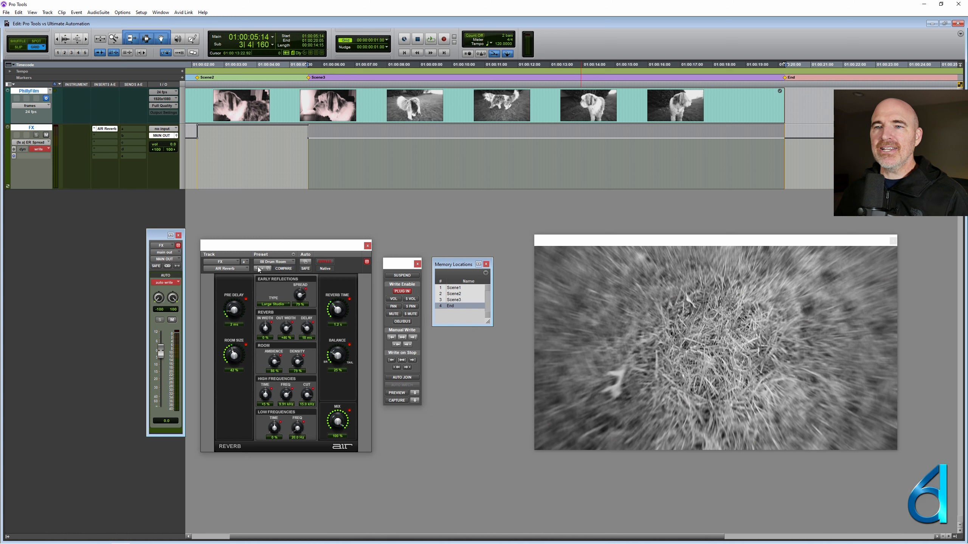
left_click(256, 268)
left_click(256, 269)
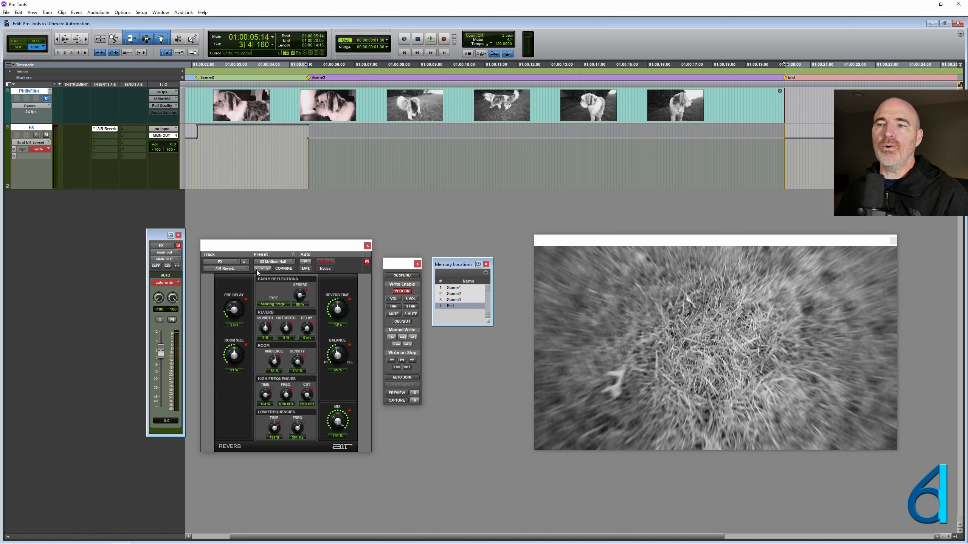
key("space")
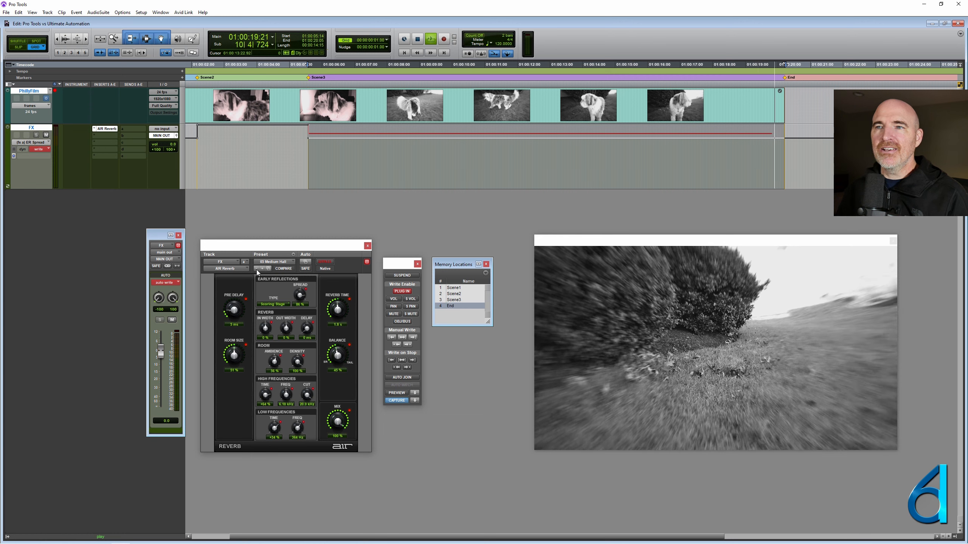
key("space")
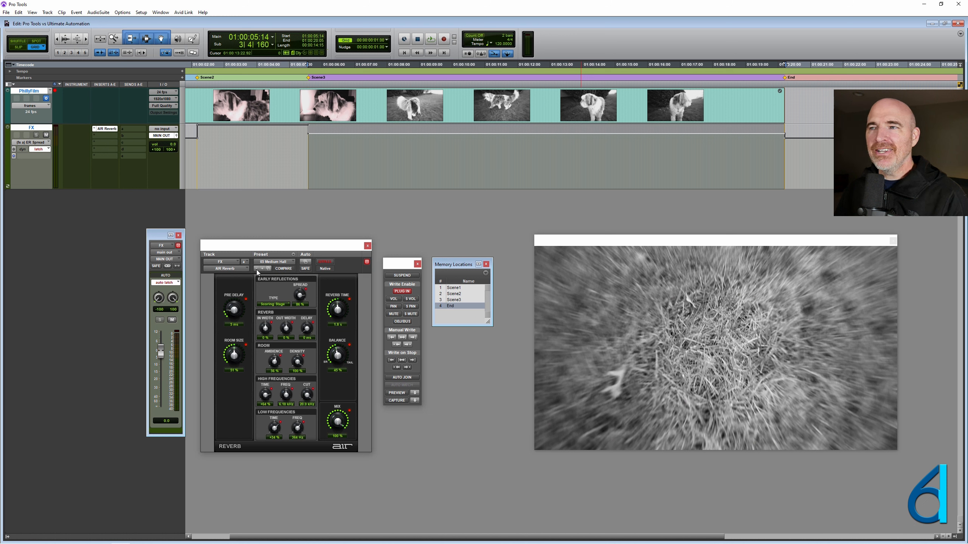
- Set the FX track to read mode and check the AIR Reverb settings within Scene2 and at the session start
left_click(41, 152)
left_click(60, 192)
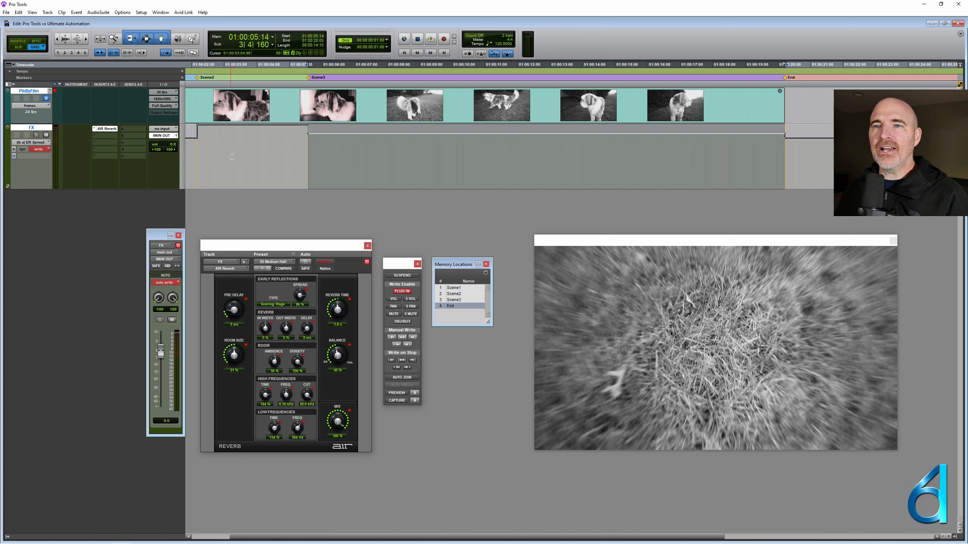
left_click(249, 157)
left_click(41, 149)
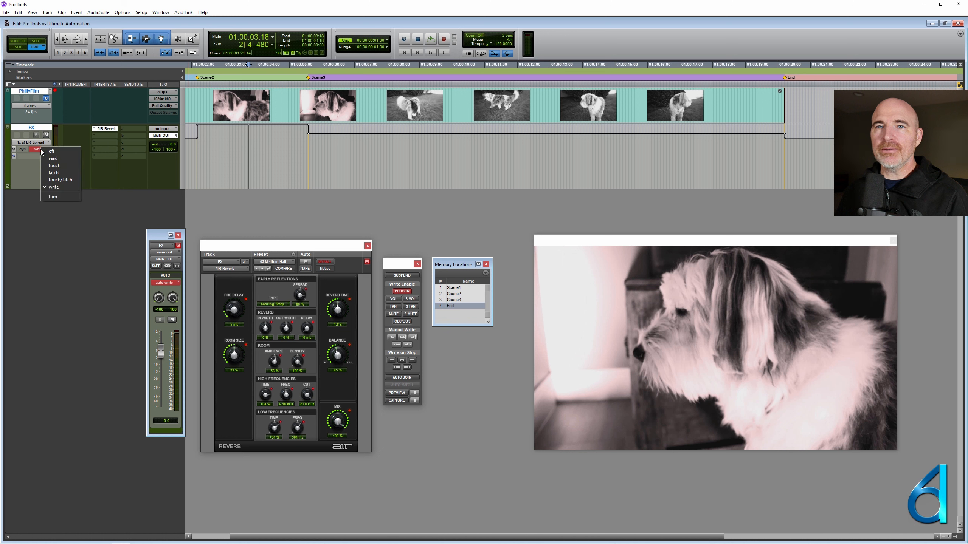
left_click(54, 158)
left_click(235, 147)
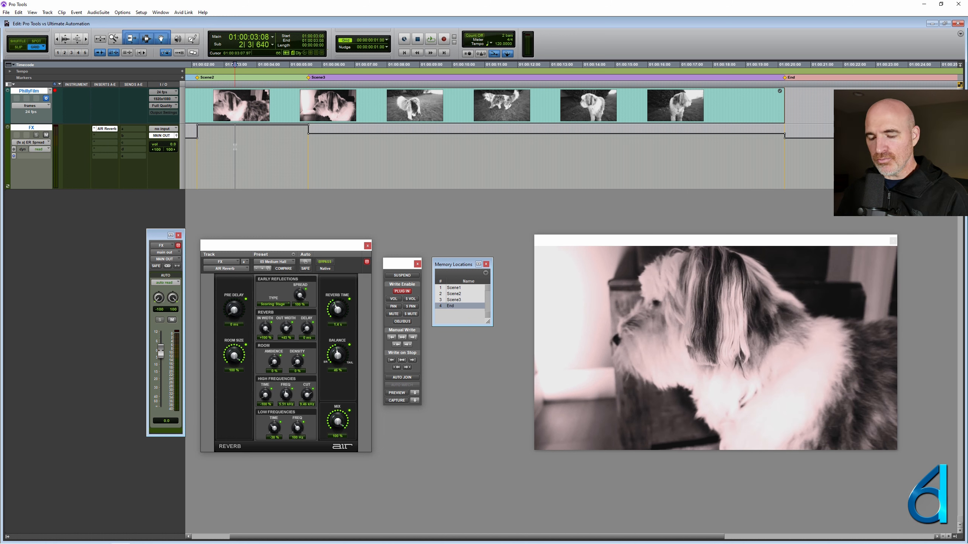
key("Return")
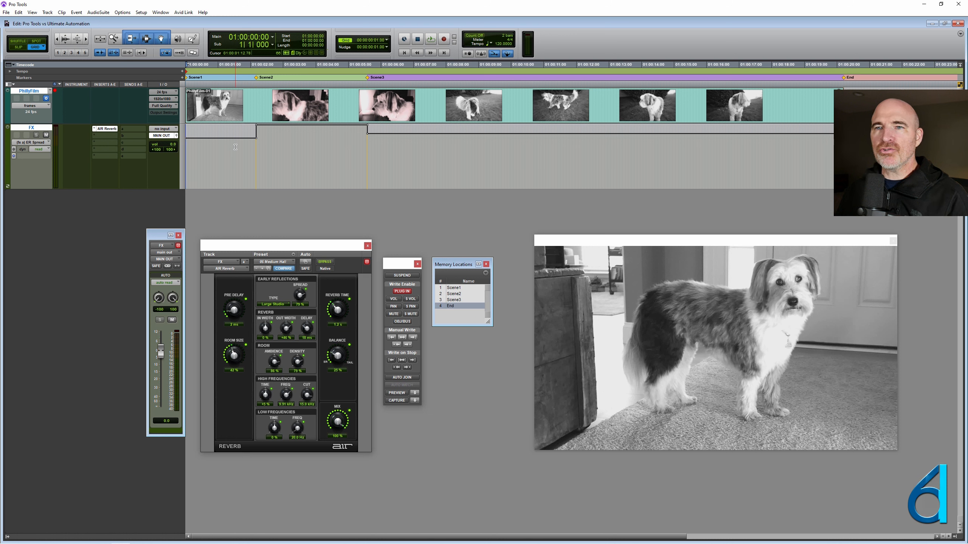
- Display the FX track's volume automation and draw a gently fluctuating freehand volume curve across Scene1
left_click(163, 145, "ctrl+super")
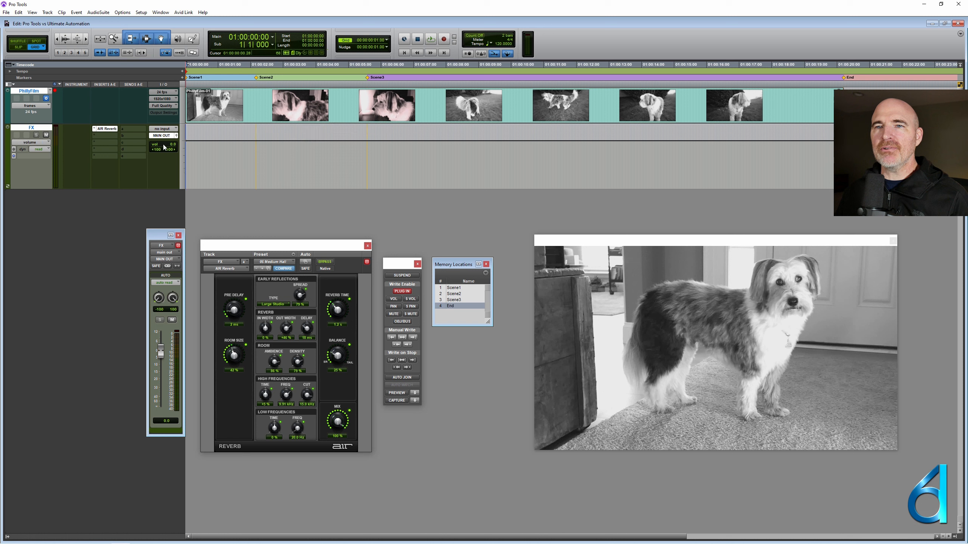
left_click(248, 153)
key("ctrl+]")
key("ctrl+]")
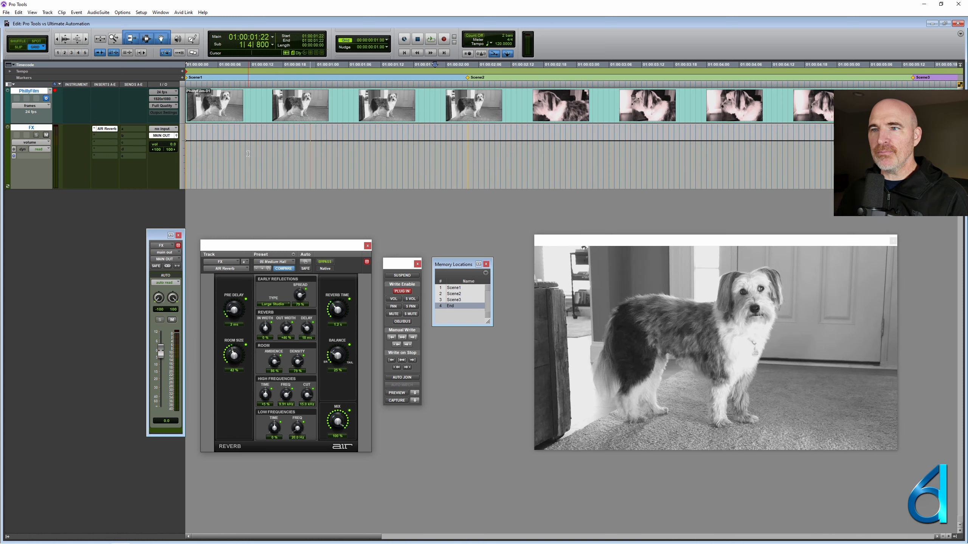
left_click_drag(467, 160, 187, 162)
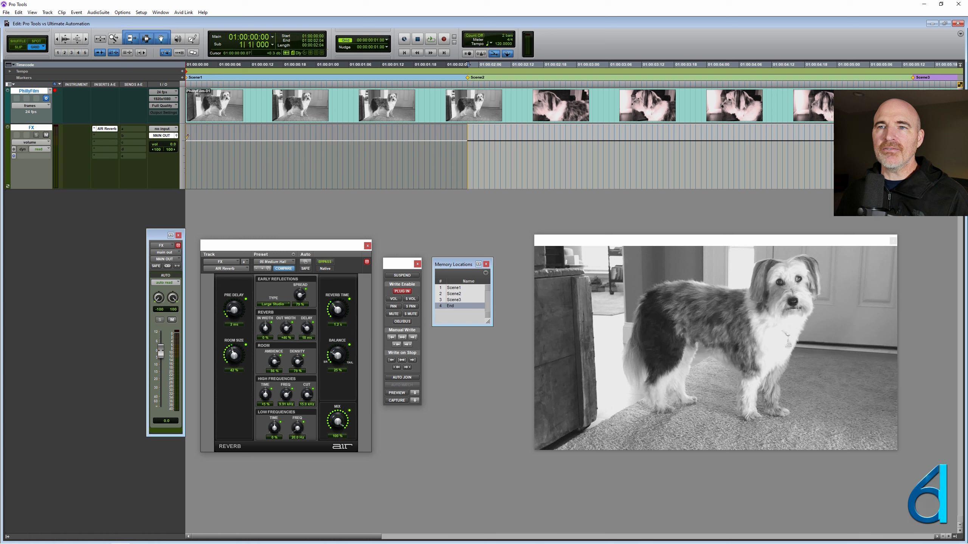
mouse_move(187, 137)
left_mouse_down()
mouse_move(381, 145)
mouse_move(436, 133)
mouse_move(450, 144)
left_mouse_up()
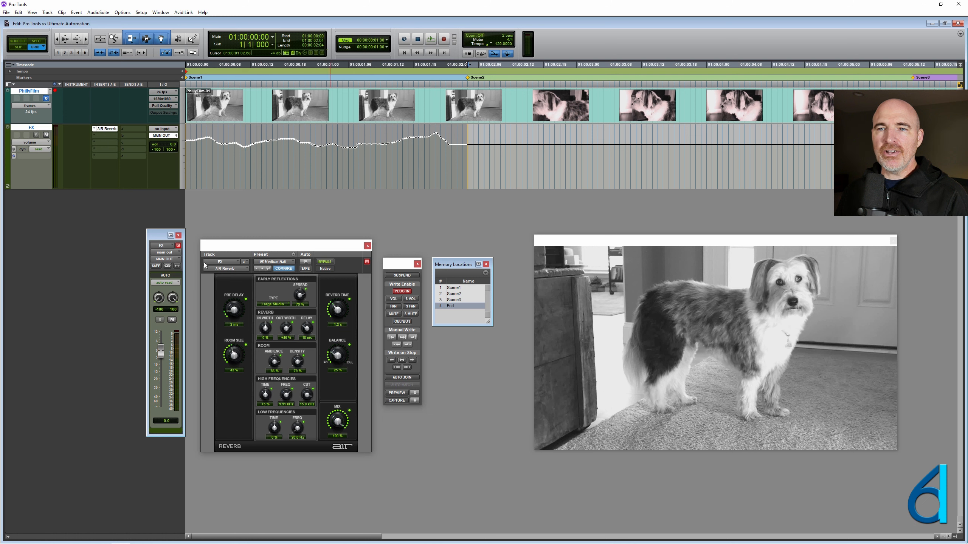
- Lower the FX track's volume fader and try to apply Trim to Current to the automation selected in Scene1
left_click_drag(160, 359, 160, 360)
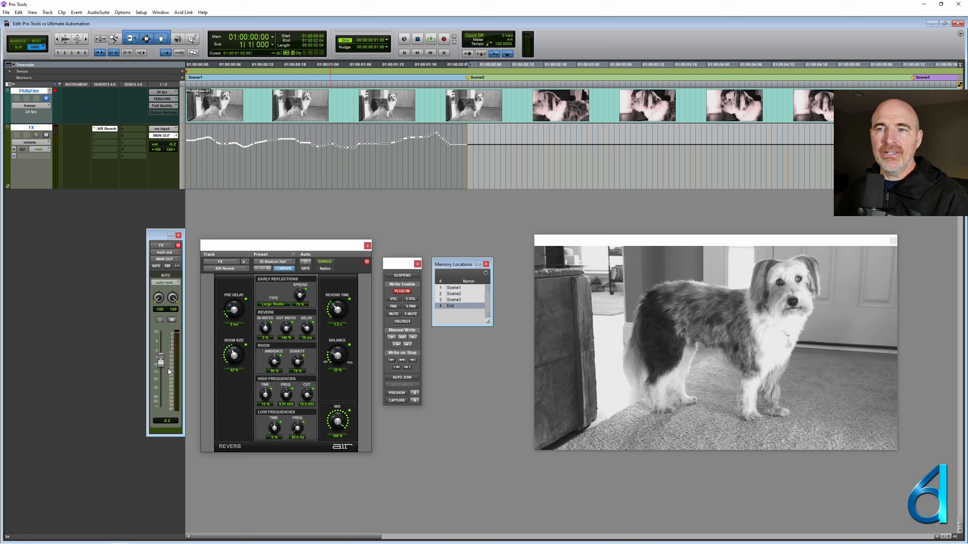
left_click(19, 13)
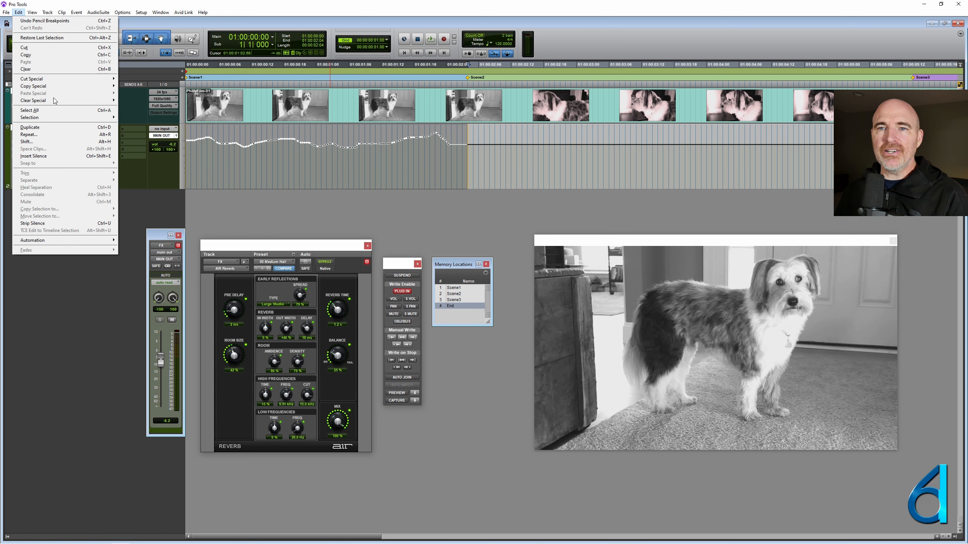
mouse_move(72, 241)
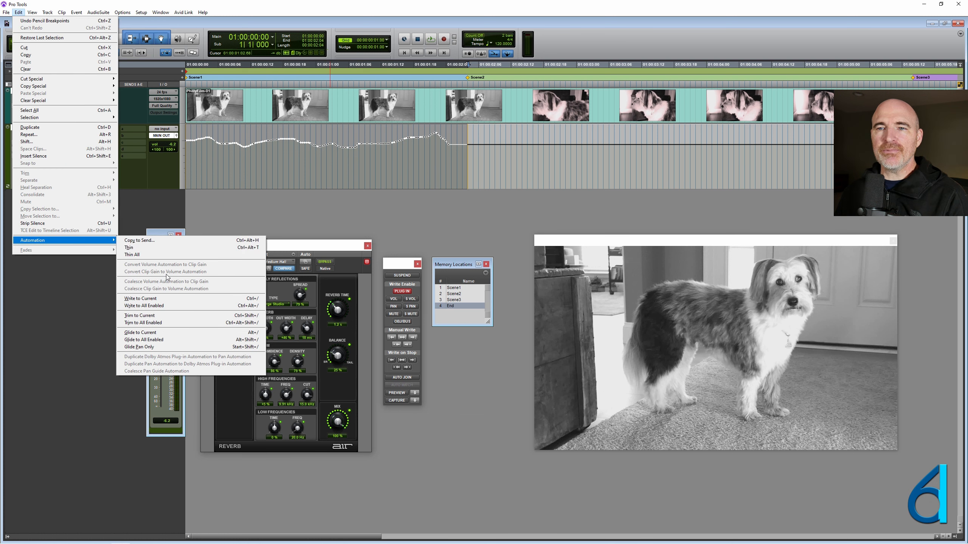
left_click(172, 316)
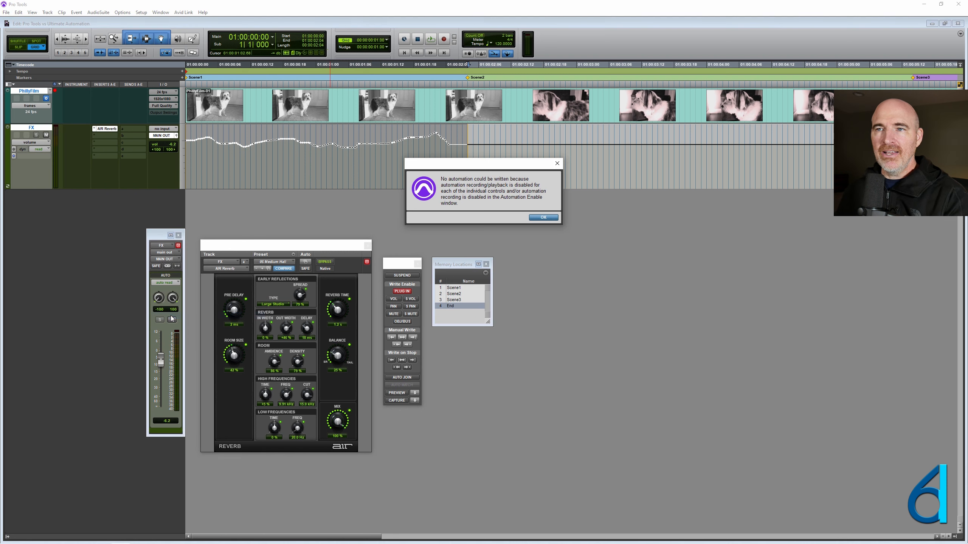
left_click(550, 218)
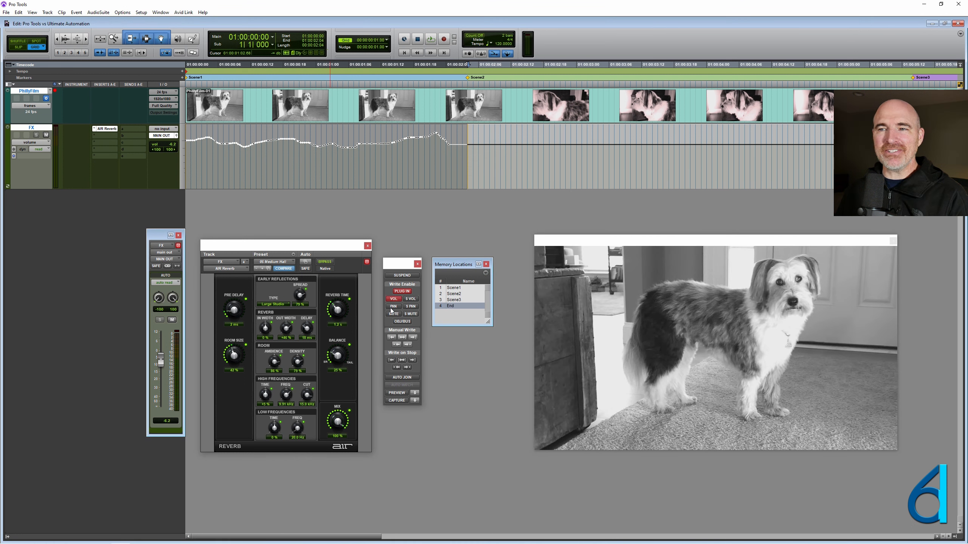
- Enable automation writing for volume and disable it for plug-ins
left_click(395, 298)
left_click(400, 293)
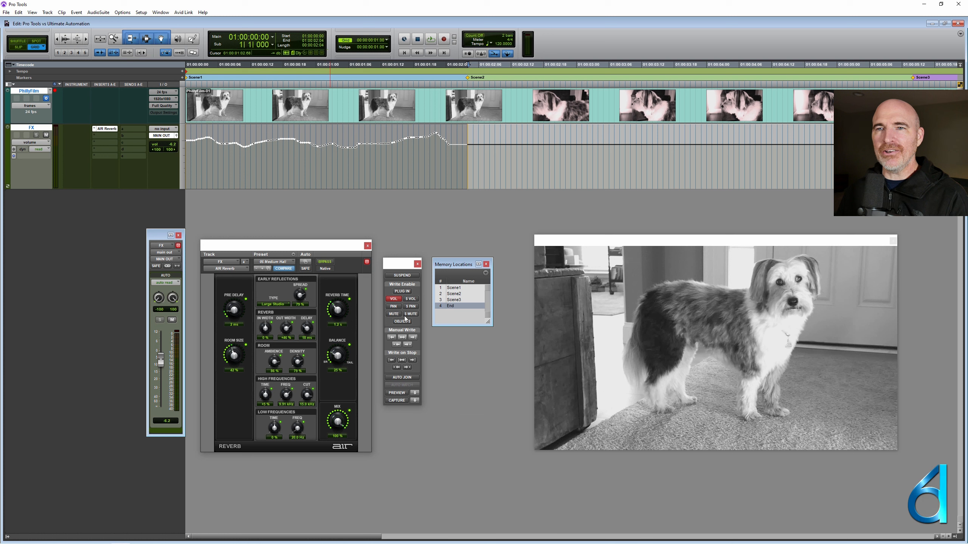
- Apply Trim to Current to Scene1's volume automation, and restore the previous curve and the 0.0 dB fader level
left_click(20, 14)
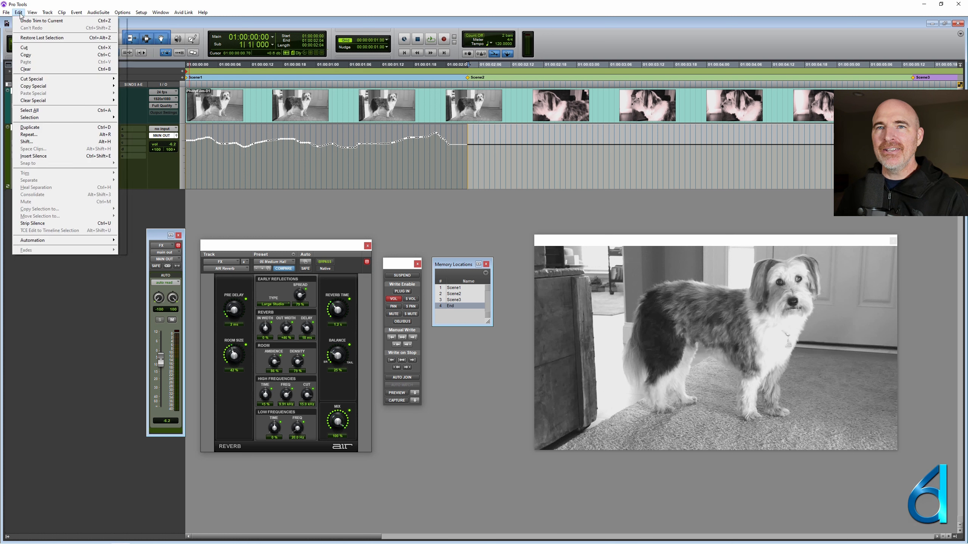
mouse_move(68, 240)
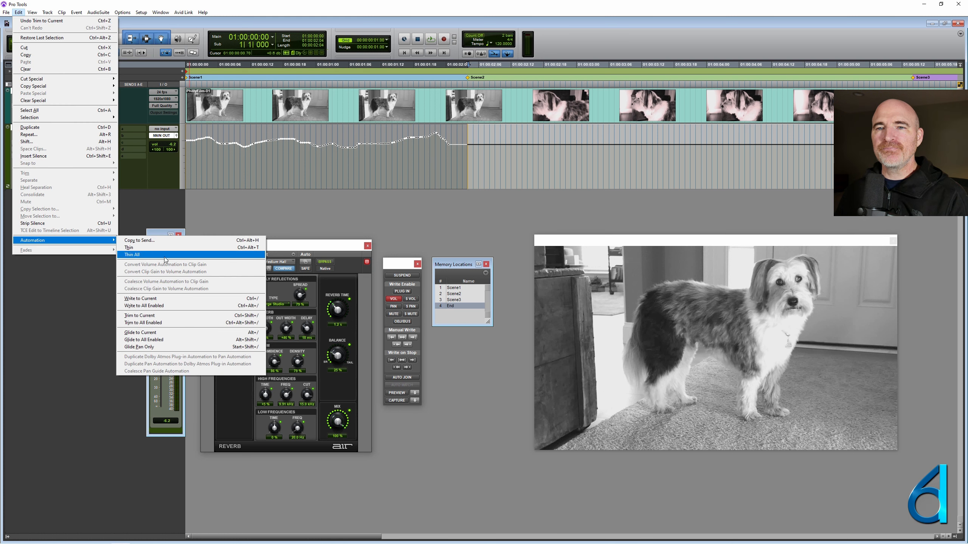
left_click(171, 318)
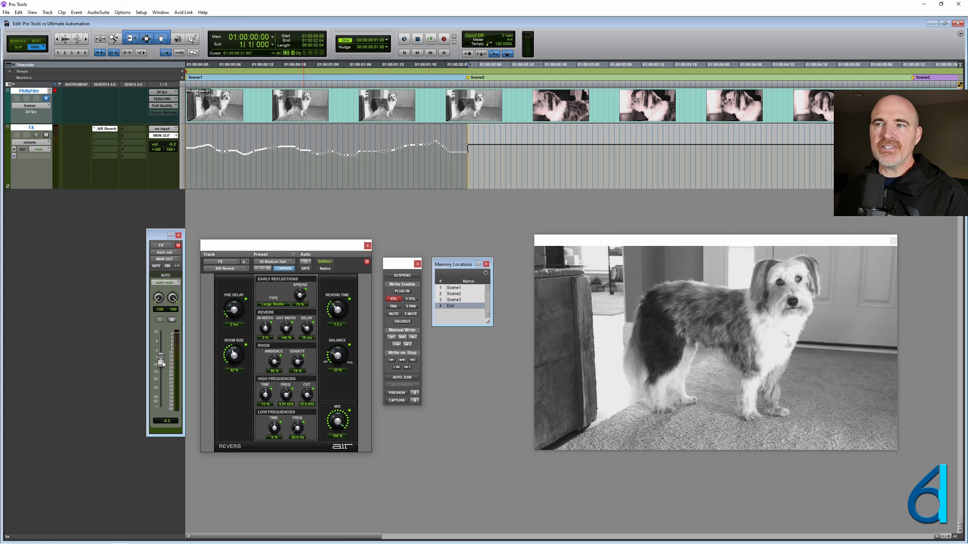
left_click(162, 362, "alt")
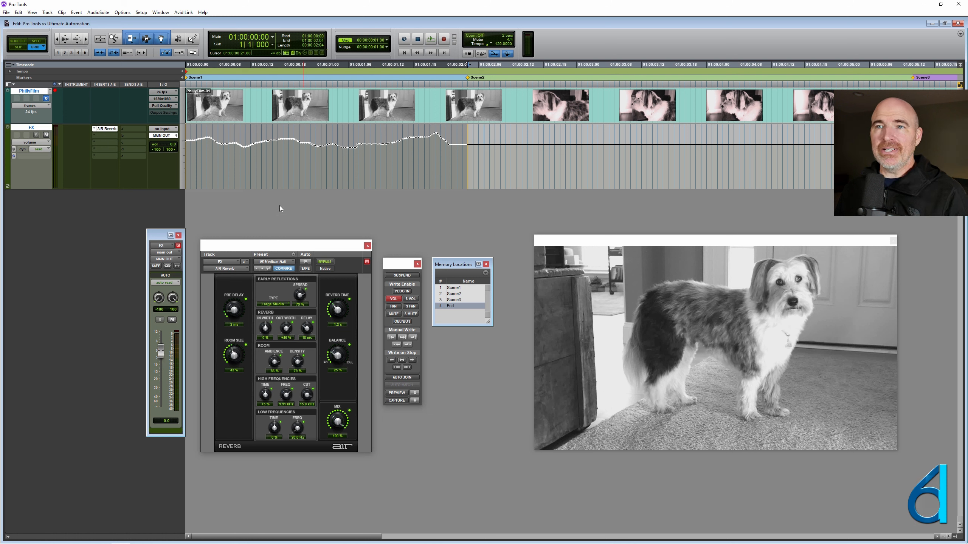
- Trim Scene1's volume automation curve down by 5 dB with the Trim tool, and undo that trim
left_click(317, 129)
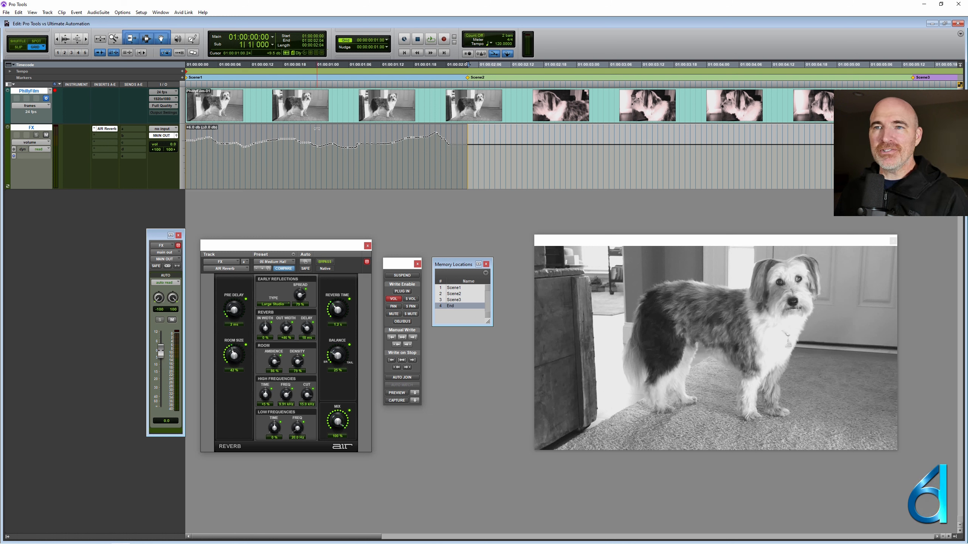
left_click_drag(317, 129, 297, 209)
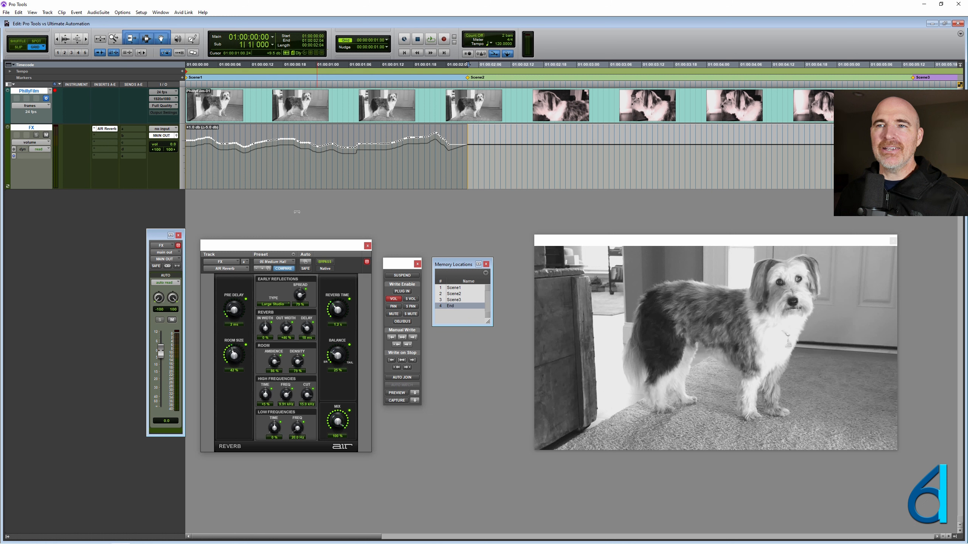
left_click_drag(297, 212, 296, 212)
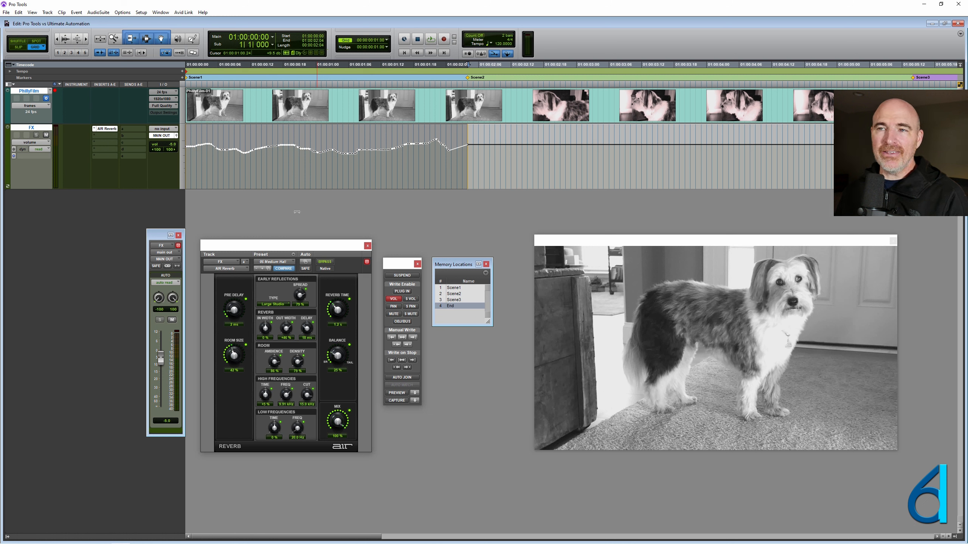
key("ctrl+z")
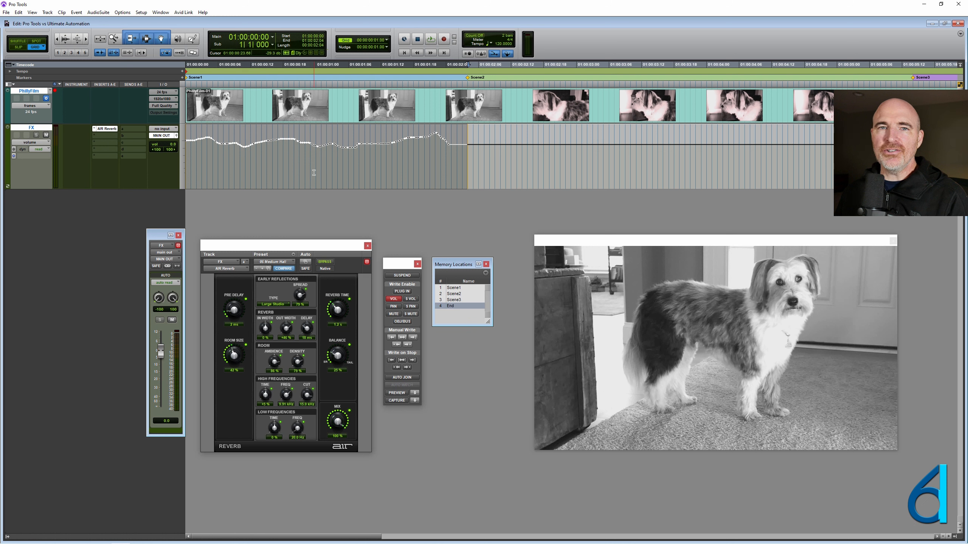
left_click(18, 12)
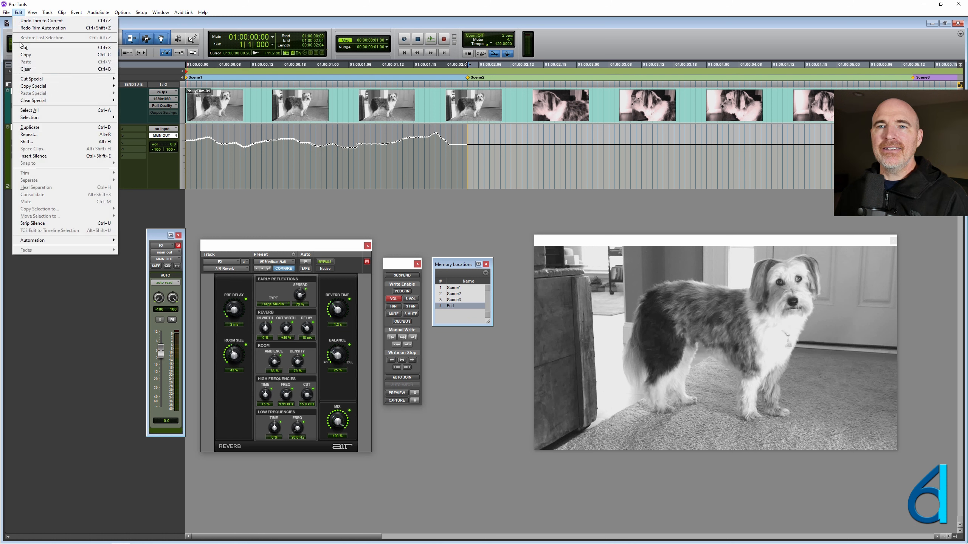
mouse_move(67, 241)
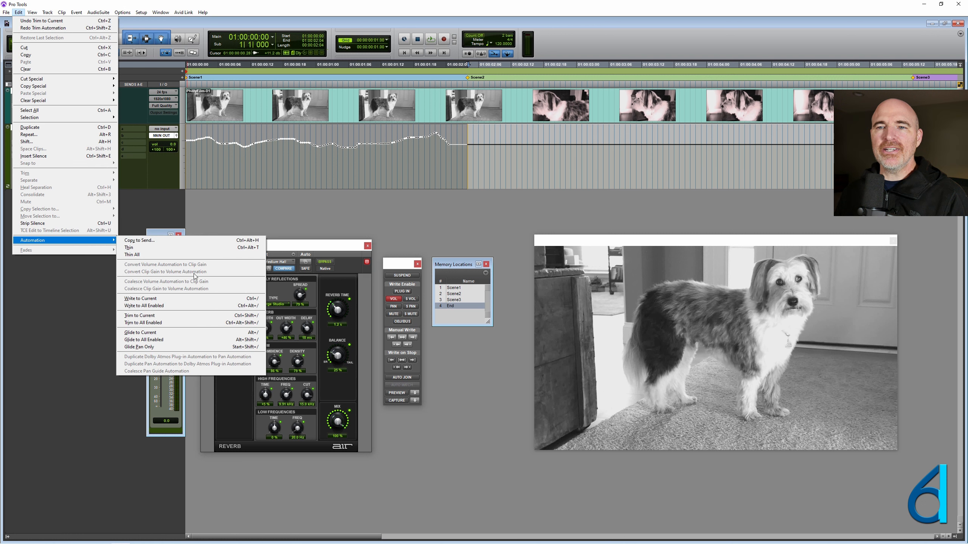
left_click(184, 325)
left_click(295, 173)
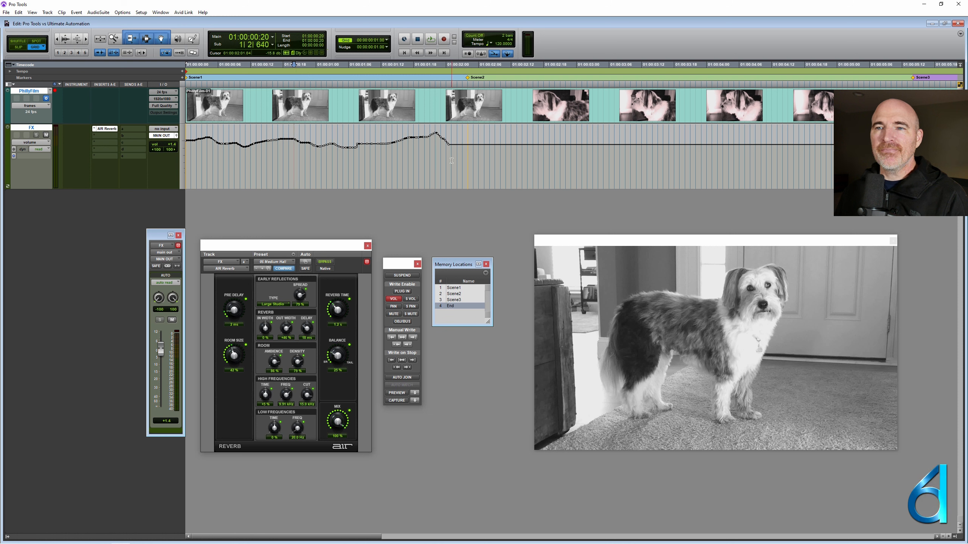
left_click_drag(299, 248, 302, 253)
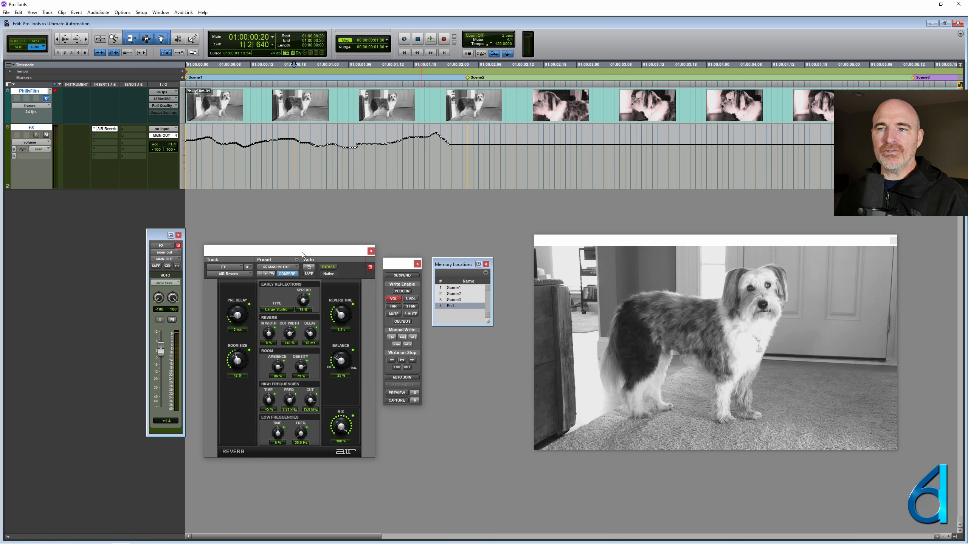
- Display the AIR Reverb's Reverb Time automation on the FX track and draw a gently fluctuating freehand curve across Scene1
left_click(468, 170)
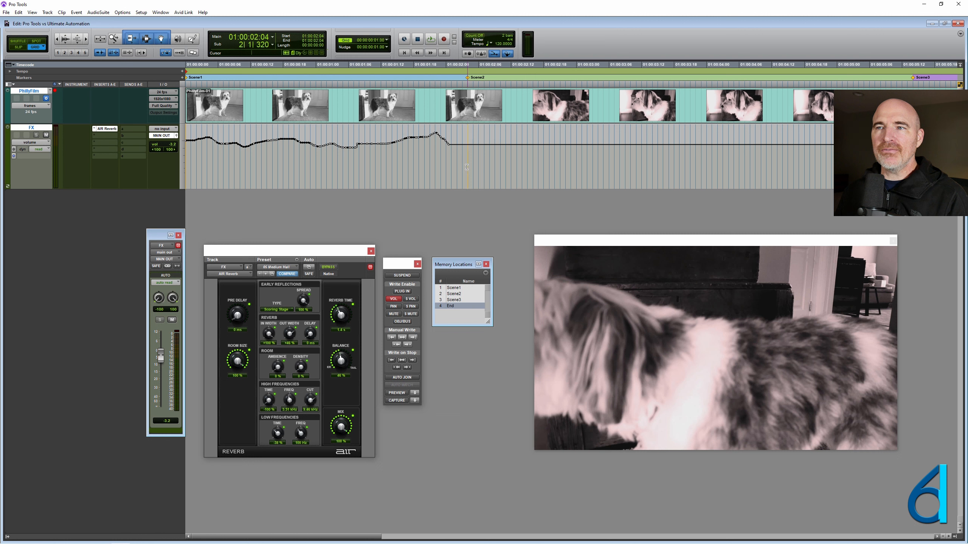
left_click_drag(467, 168, 128, 182)
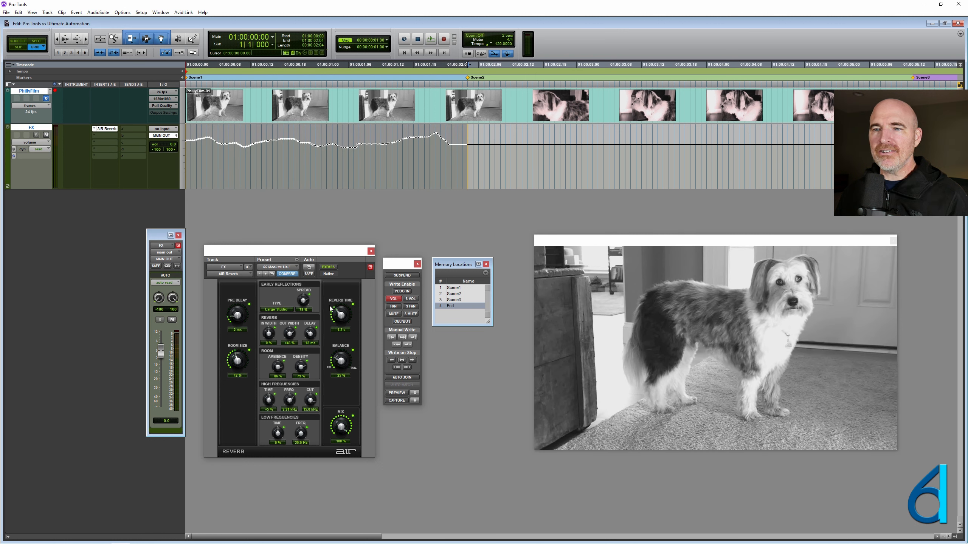
left_click(341, 312, "ctrl+super")
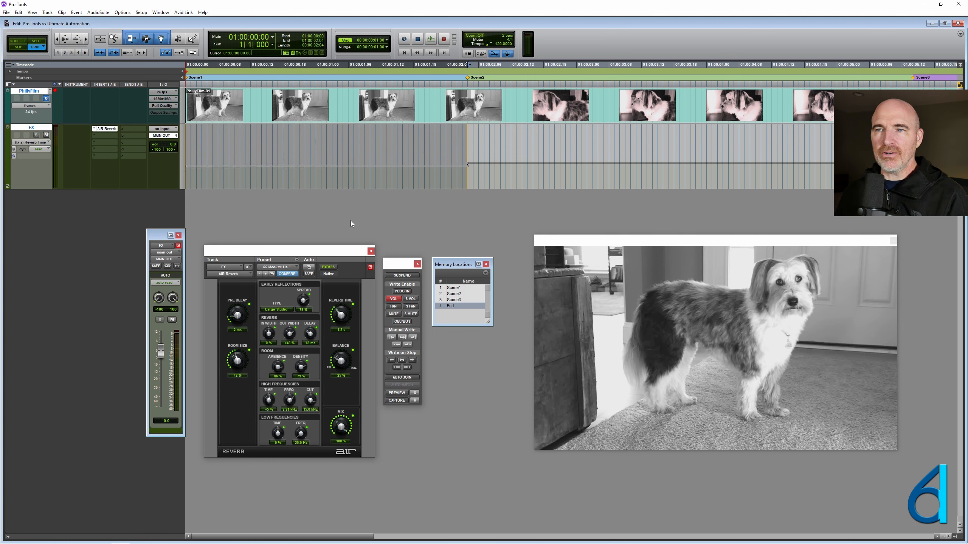
left_click(306, 160)
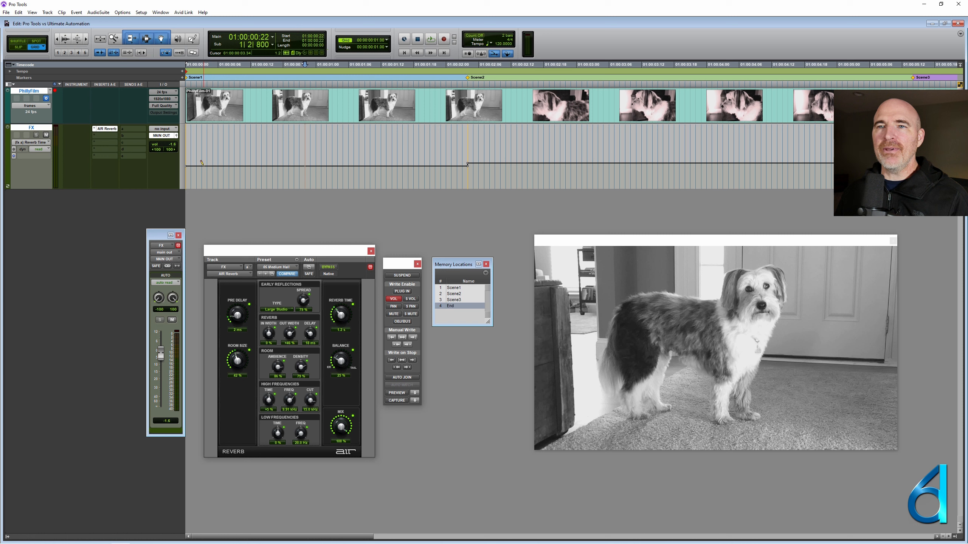
mouse_move(202, 163)
left_mouse_down()
mouse_move(383, 165)
mouse_move(438, 155)
left_mouse_up()
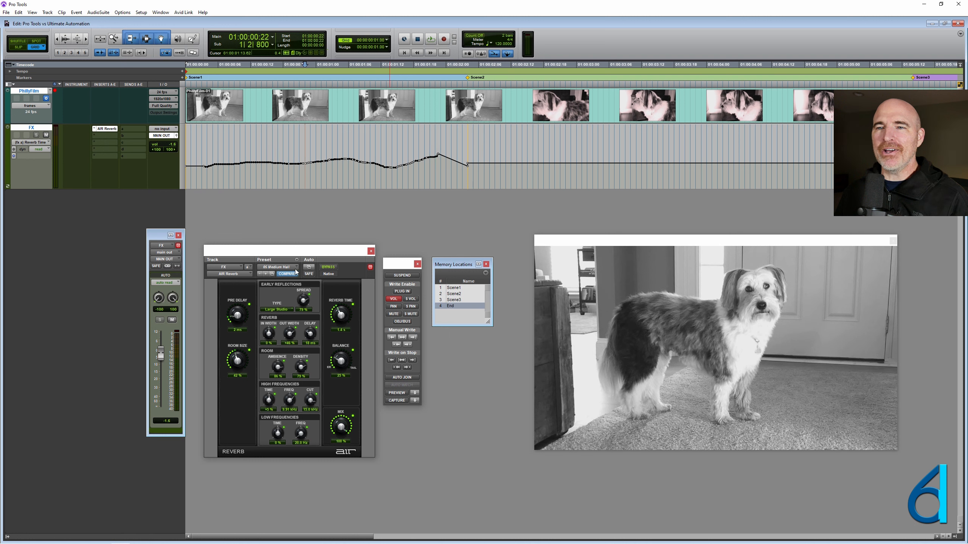
- Draw fluctuating freehand automation curves across Scene1 for the reverb's Room Size and Ambience
left_click(241, 362, "ctrl+super")
mouse_move(228, 163)
left_mouse_down()
mouse_move(241, 152)
mouse_move(362, 162)
mouse_move(418, 150)
left_mouse_up()
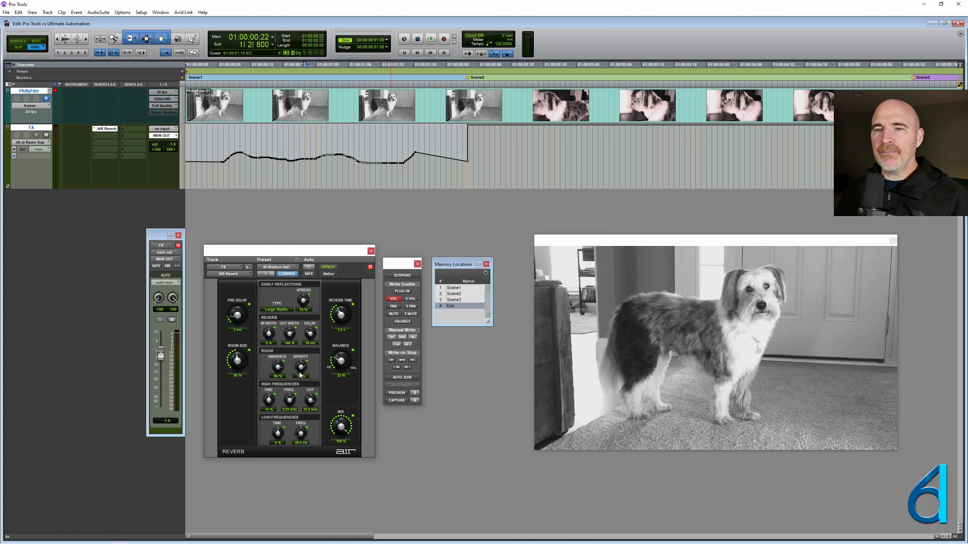
left_click(279, 369, "ctrl+super")
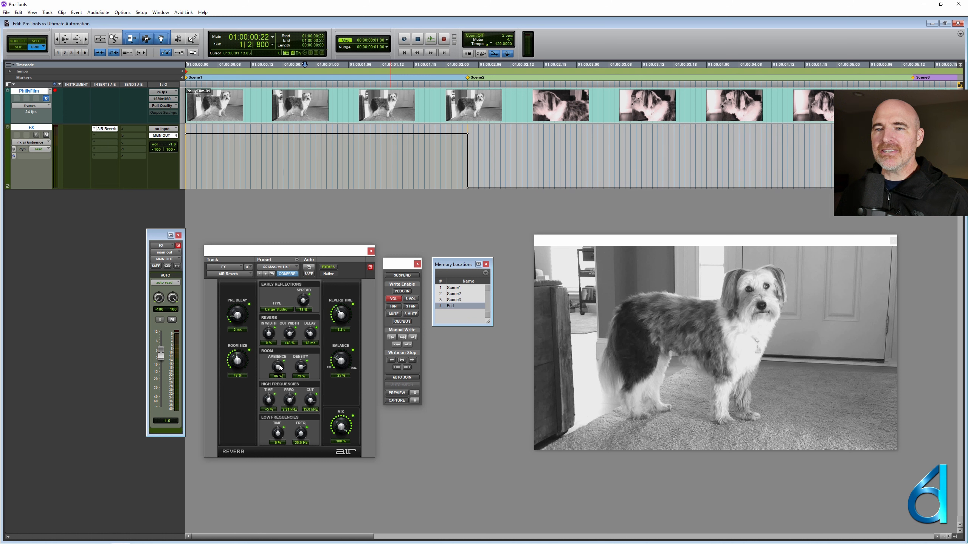
left_click_drag(214, 132, 411, 137)
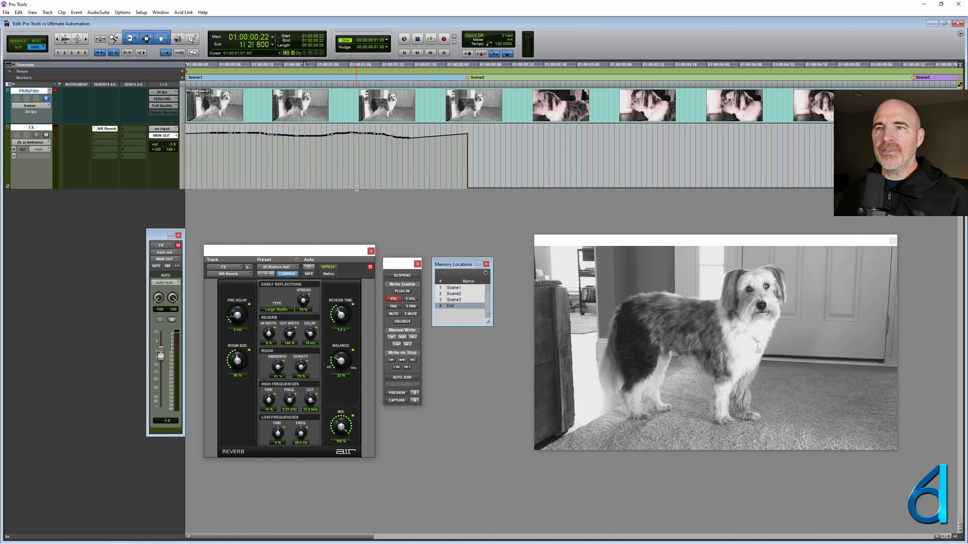
- Select Scene1, lower Reverb Time, Ambience and Room Size (to 17%), and apply Trim to All Enabled with plug-in writing enabled
mouse_move(468, 157)
left_mouse_down()
mouse_move(233, 158)
mouse_move(100, 195)
left_mouse_up()
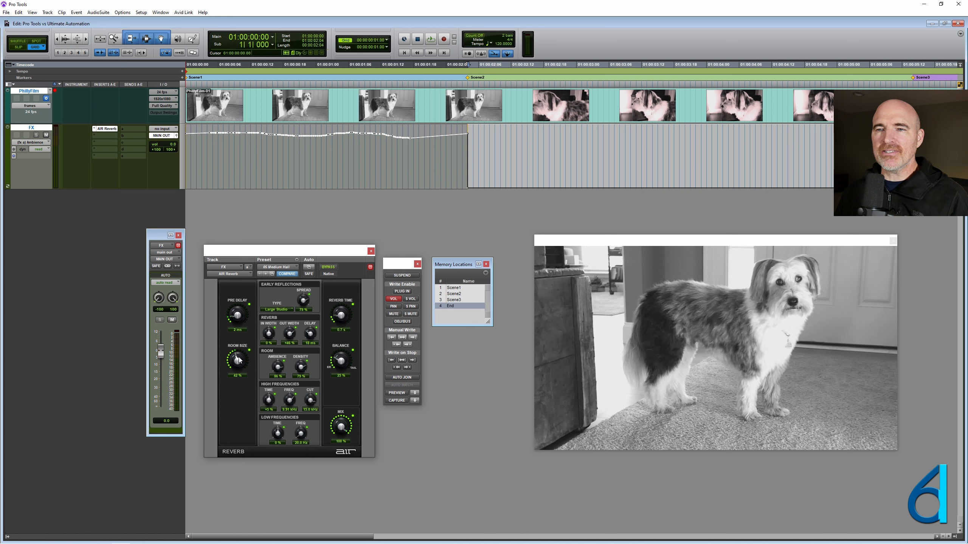
left_click_drag(243, 358, 275, 392)
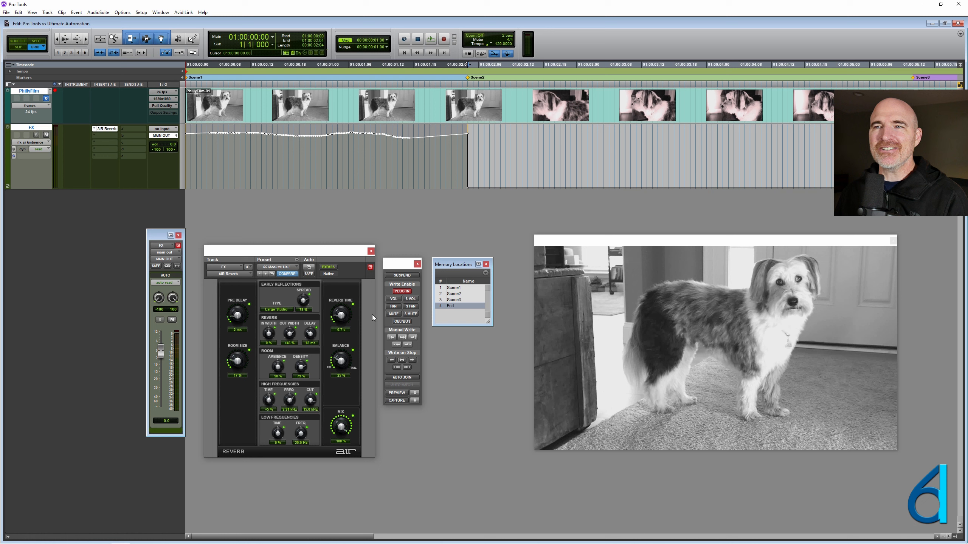
left_click(19, 13)
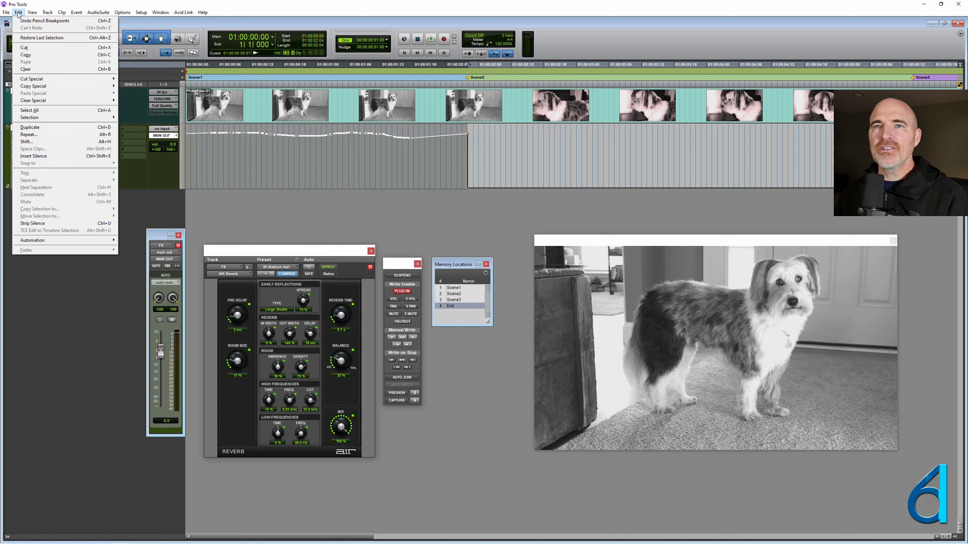
mouse_move(74, 239)
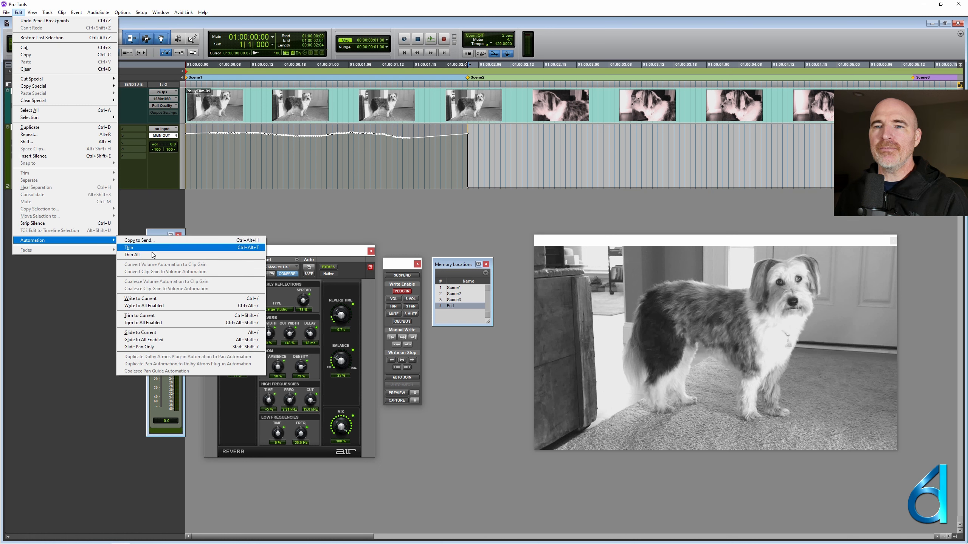
left_click(171, 322)
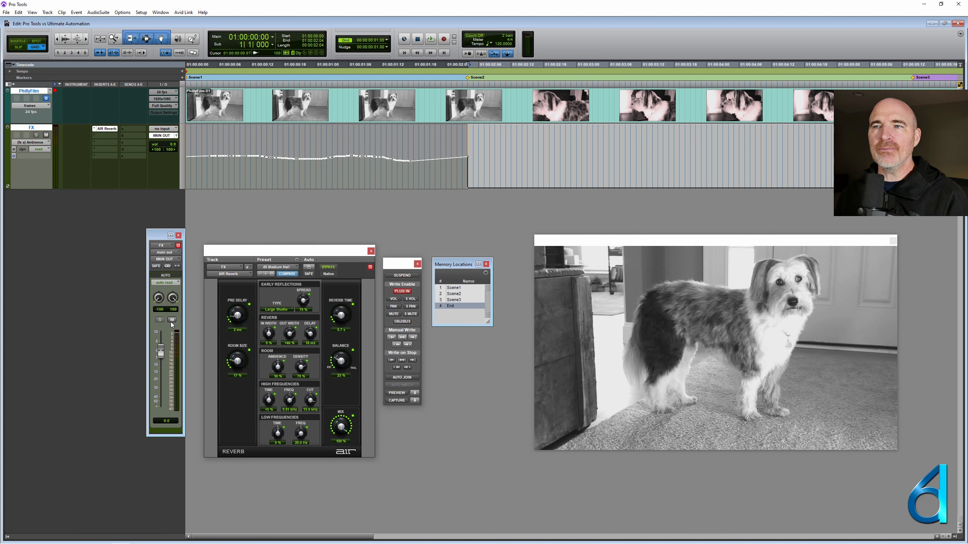
- Display the Room Size, Reverb Time and Ambience automation in turn to check the trimmed curves
left_click(236, 362, "ctrl+super")
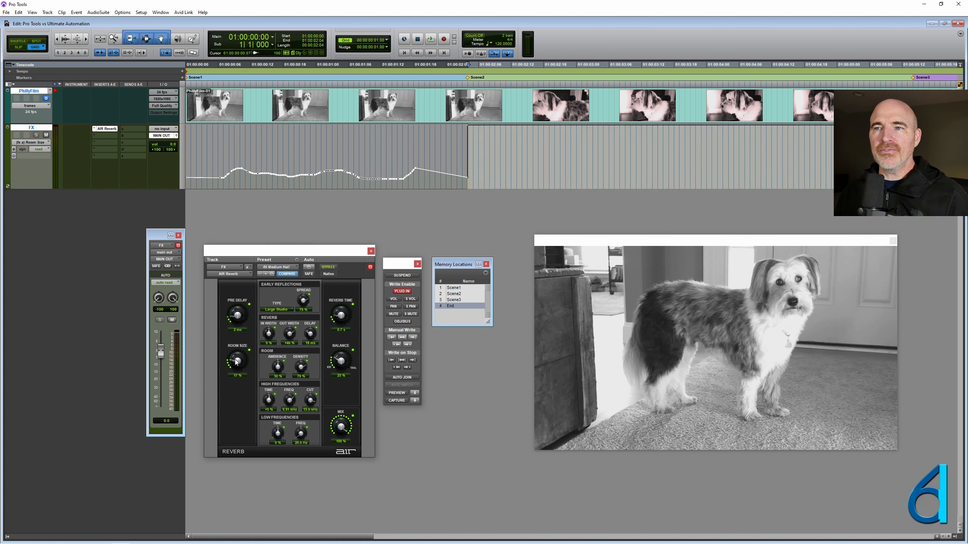
left_click(343, 321, "ctrl+super")
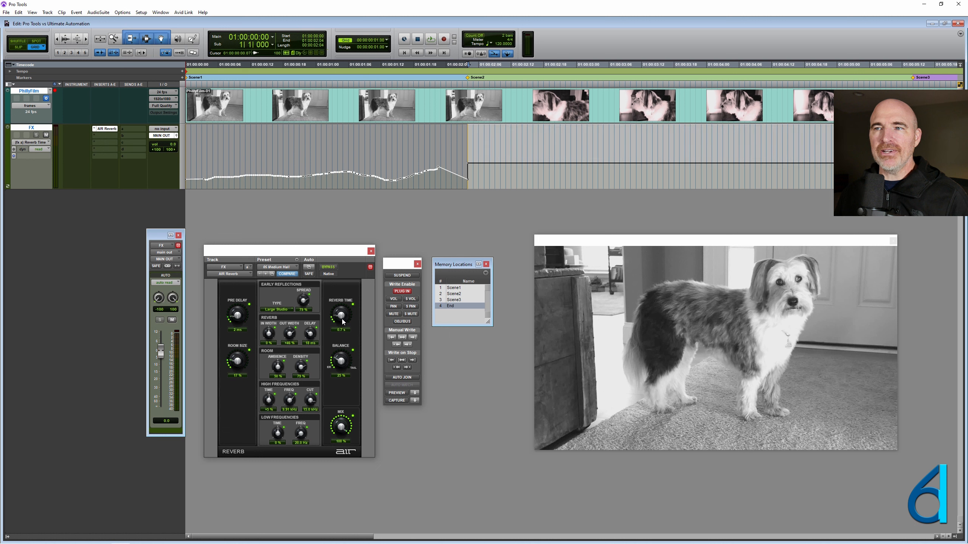
left_click(281, 371, "ctrl+super")
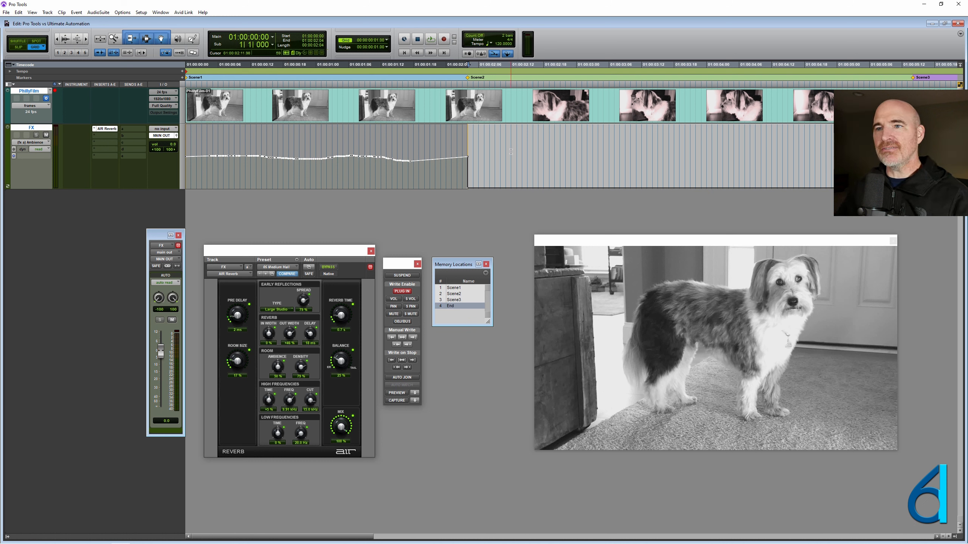
- Use the memory locations to select from Scene1 up to Scene3, and extend a new selection from Scene1 to End
key("r")
key("r")
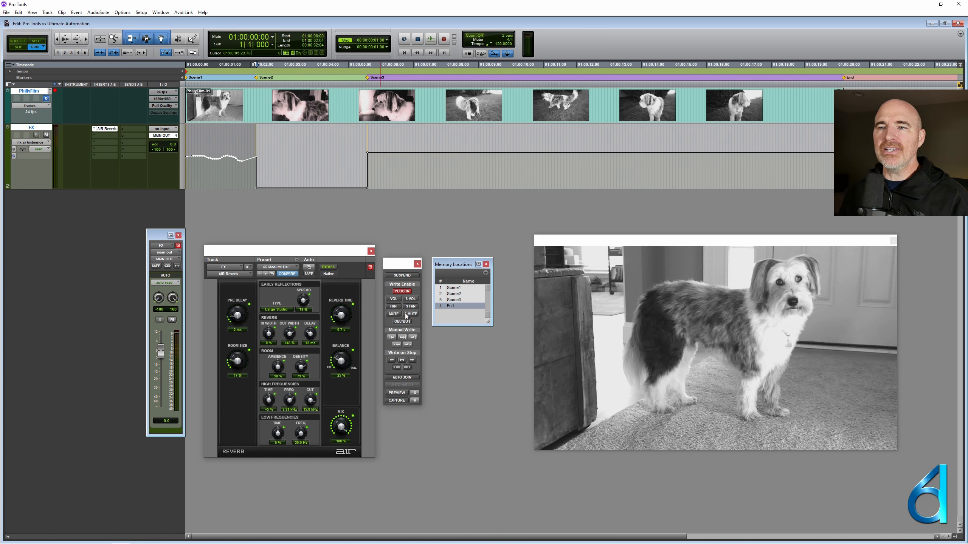
left_click(457, 287)
left_click(463, 299, "shift")
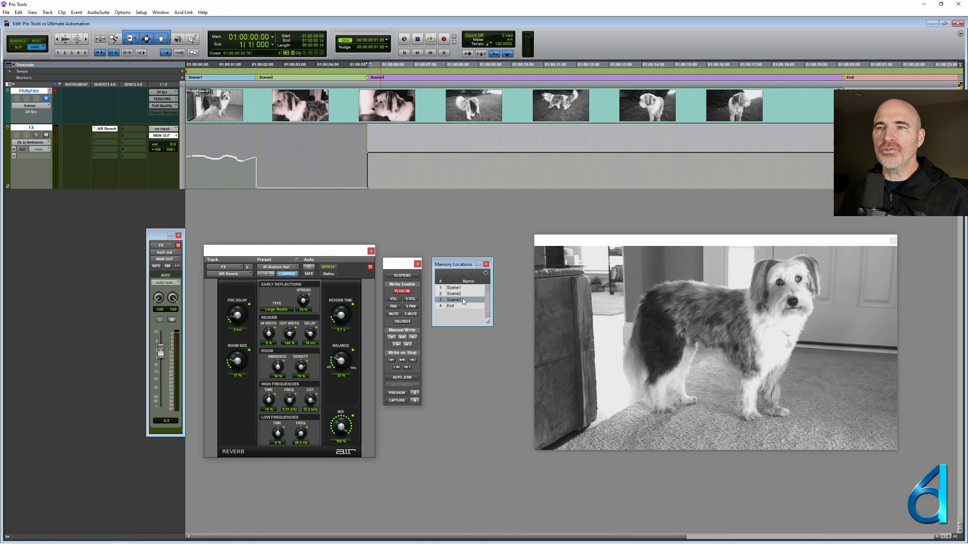
left_click(461, 287)
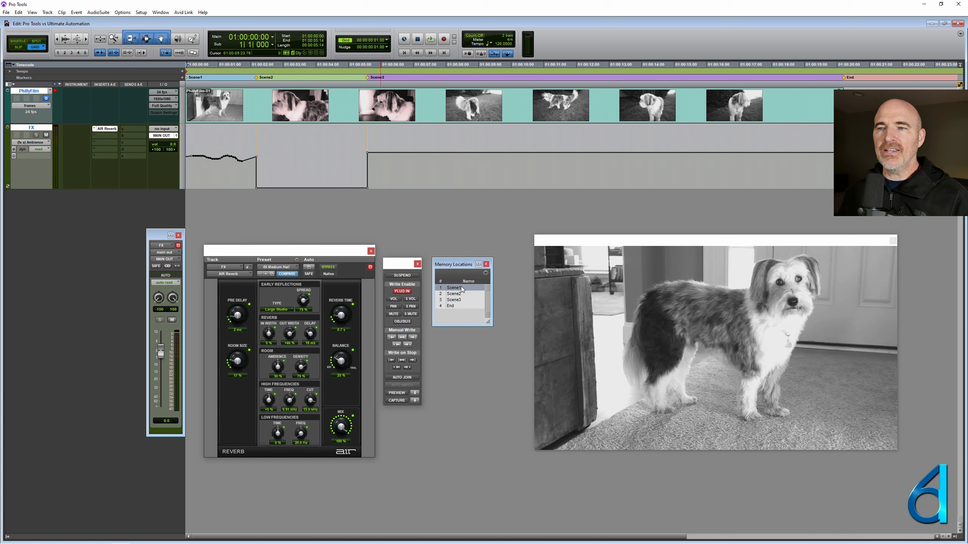
left_click(458, 305, "shift")
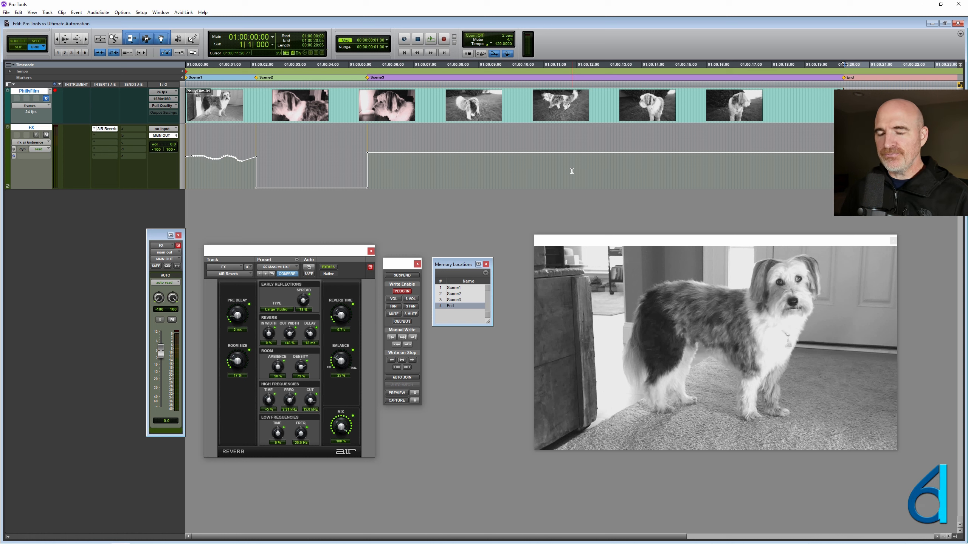
- Select Scene1, undo the reverb trim, and write the current reverb settings across the scene with Write to All Enabled
key("Return")
key("t")
key("t")
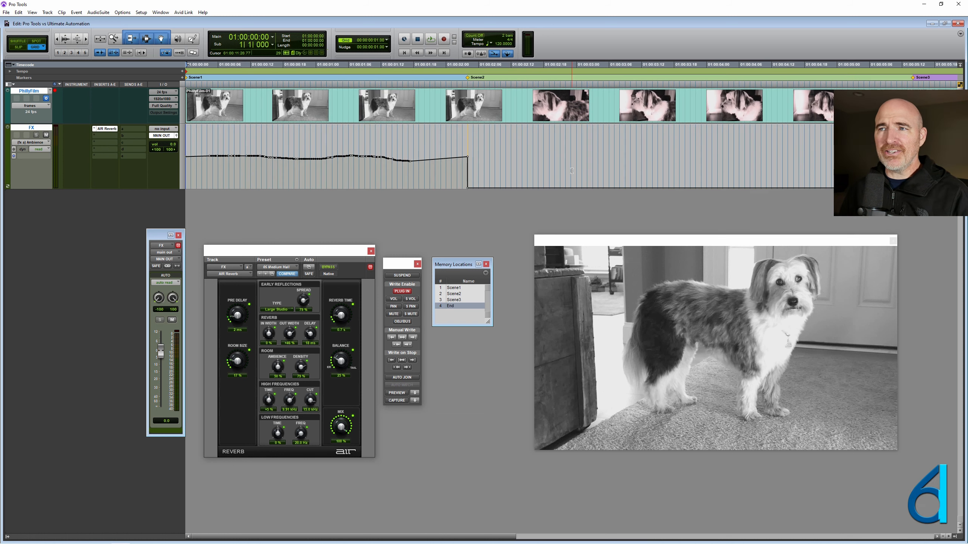
key("r")
key("shift+Tab")
key("ctrl+shift+v")
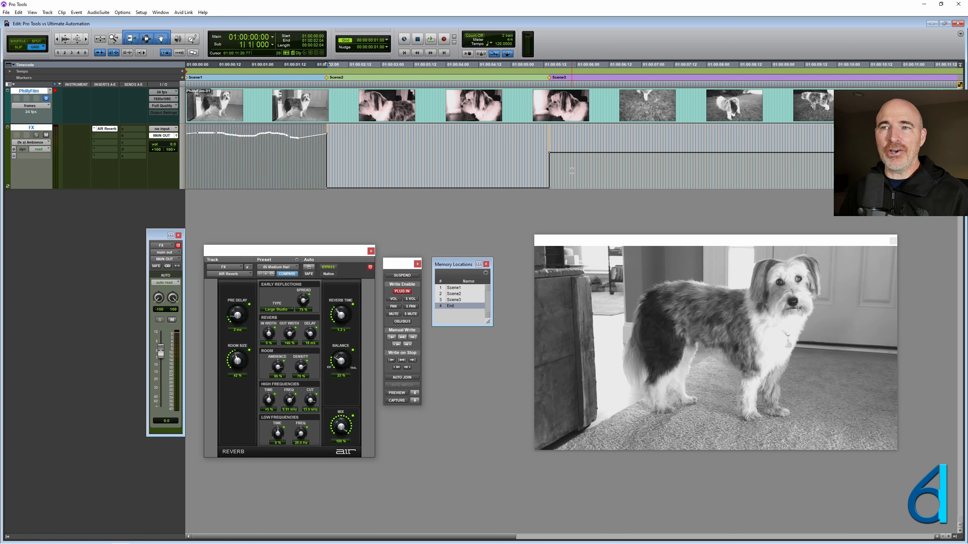
key("ctrl+alt+/")
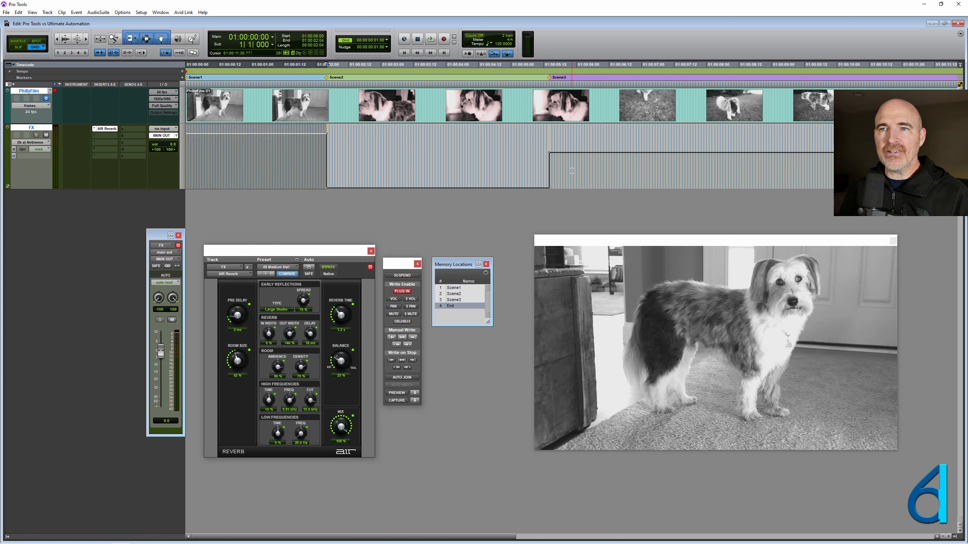
key("Return")
key("r")
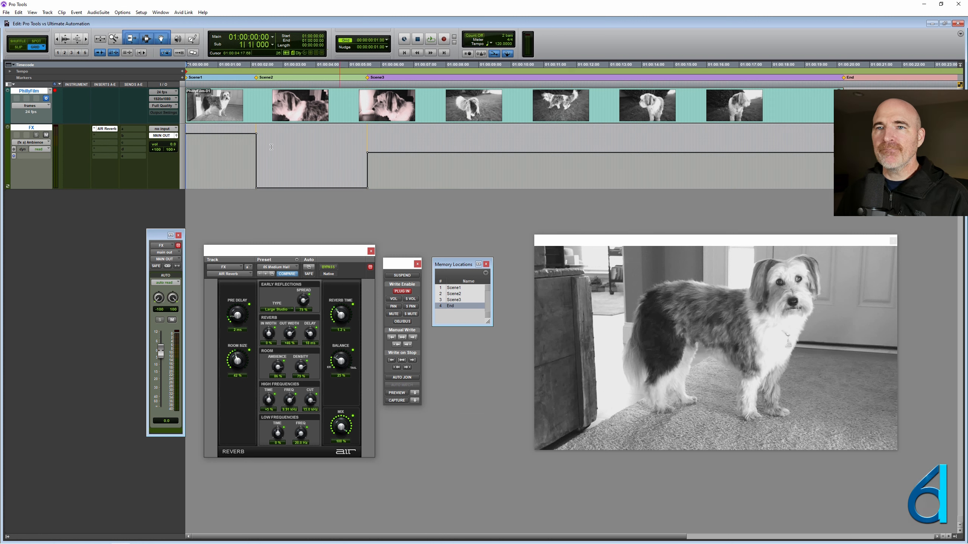
left_click(212, 150)
key("t")
key("t")
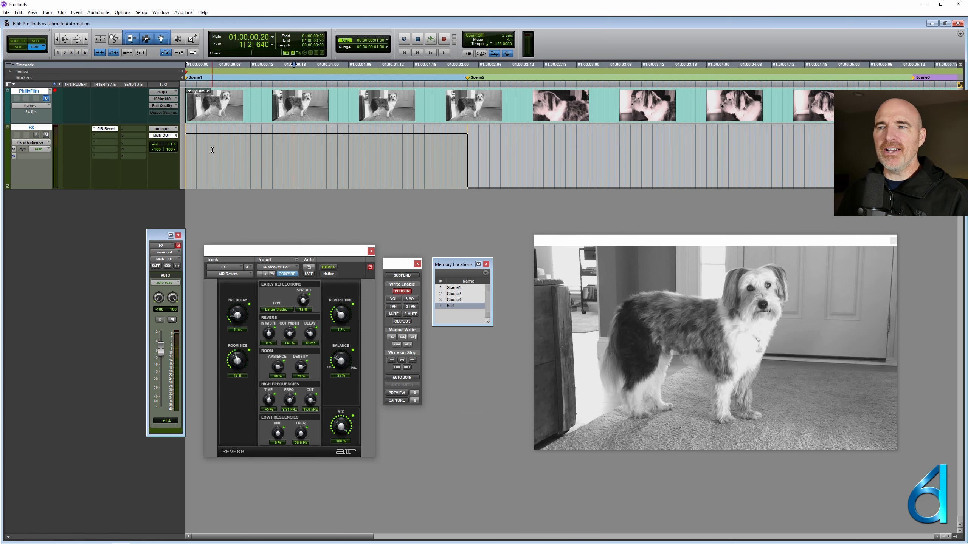
key("r")
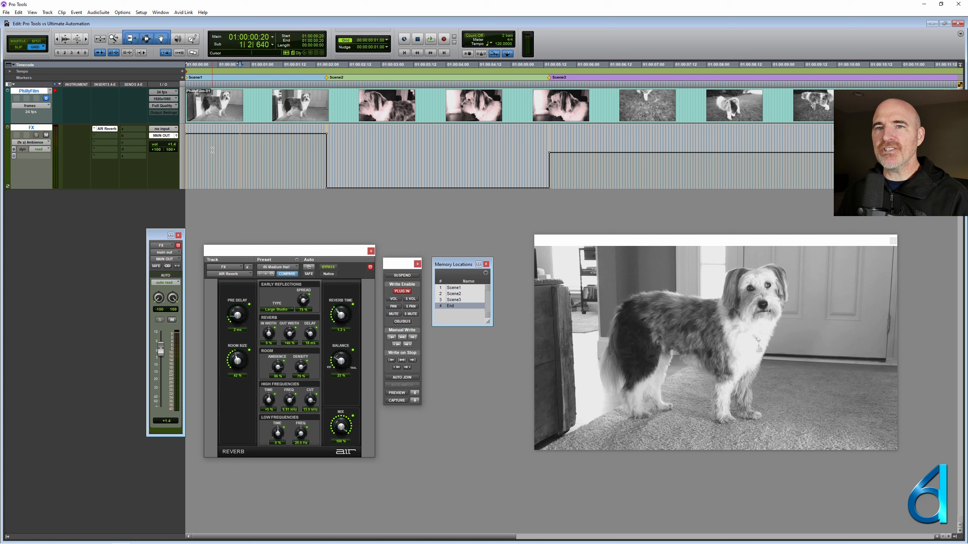
left_click(18, 12)
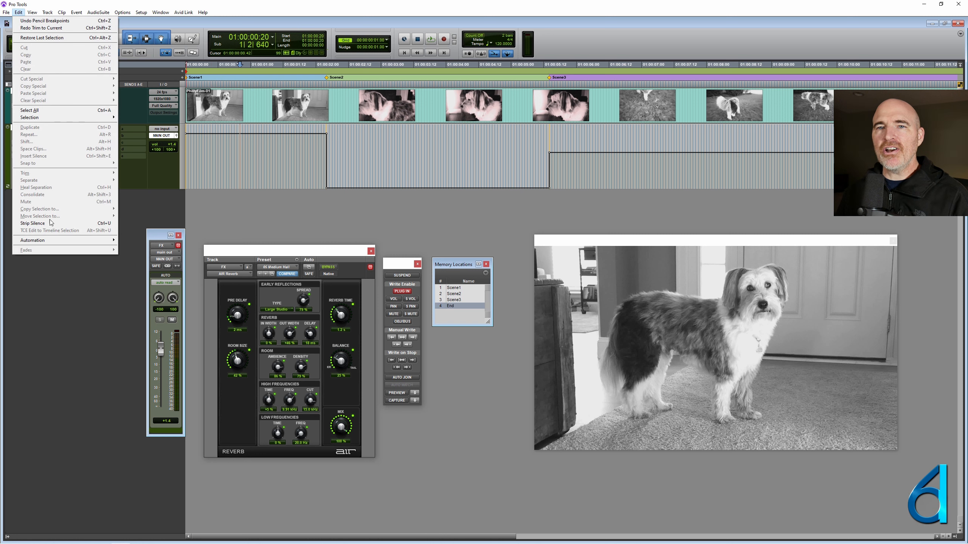
mouse_move(53, 240)
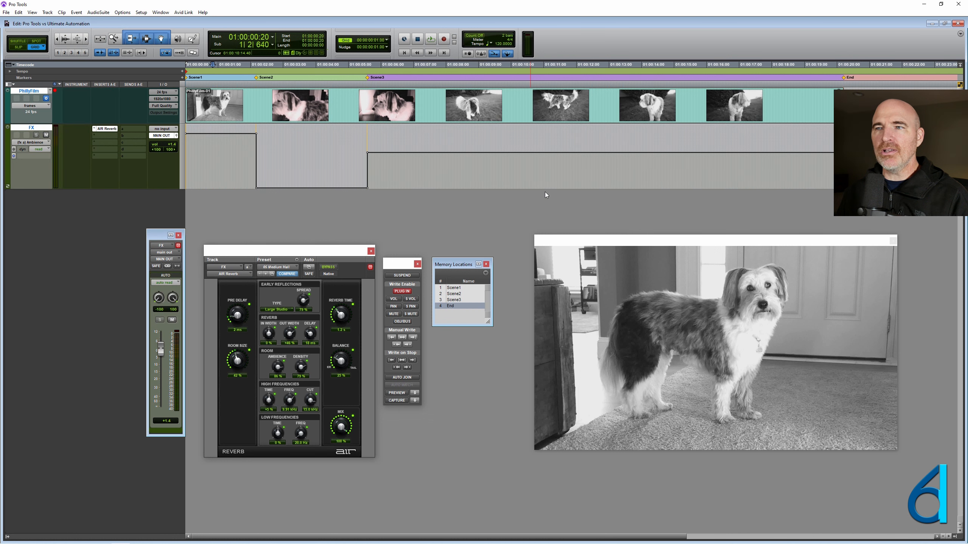
- Select the whole length of the FX track and clear all of its automation
left_click(537, 173)
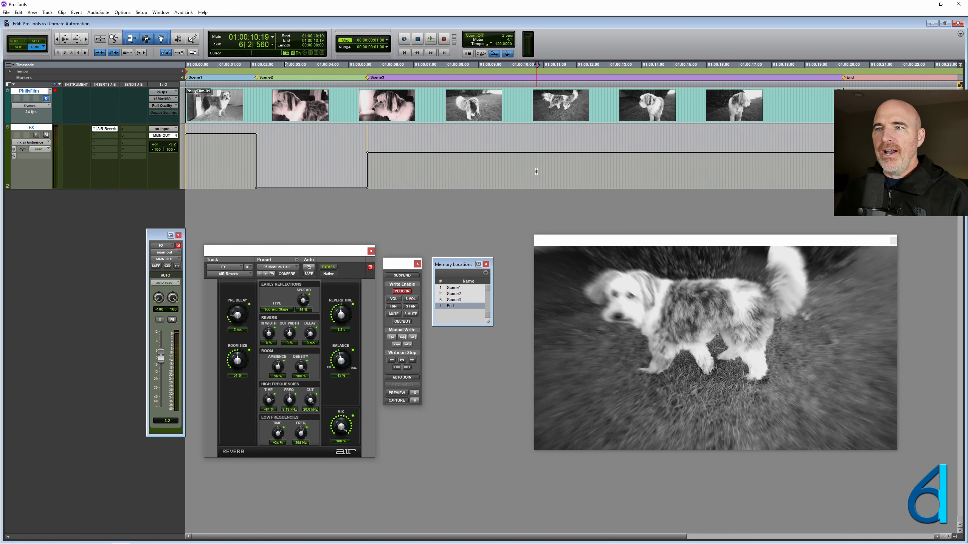
key("ctrl+a")
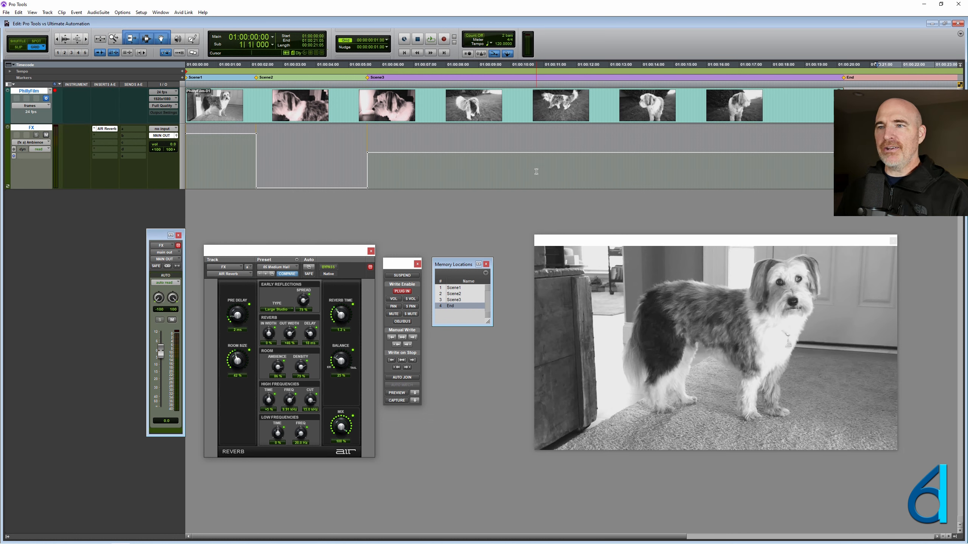
left_click(18, 13)
mouse_move(76, 100)
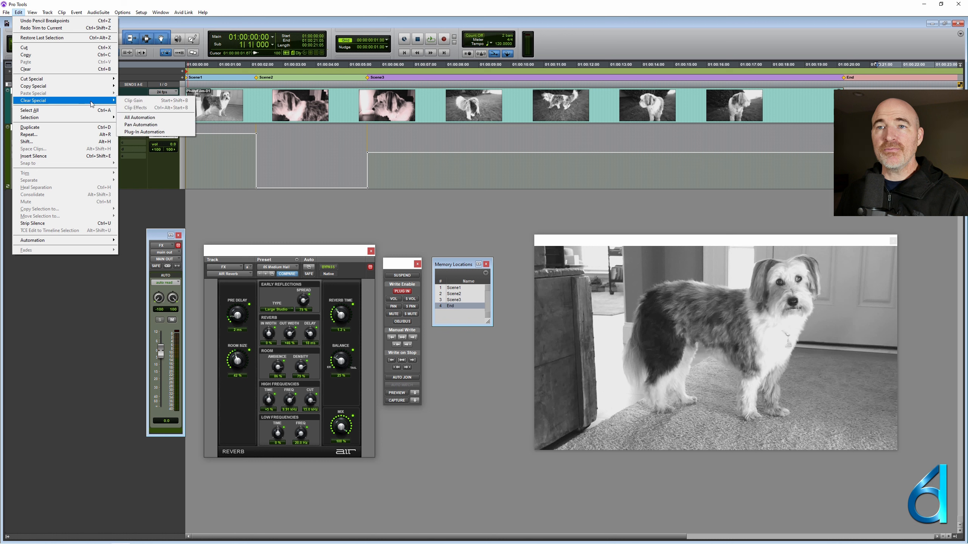
left_click(156, 118)
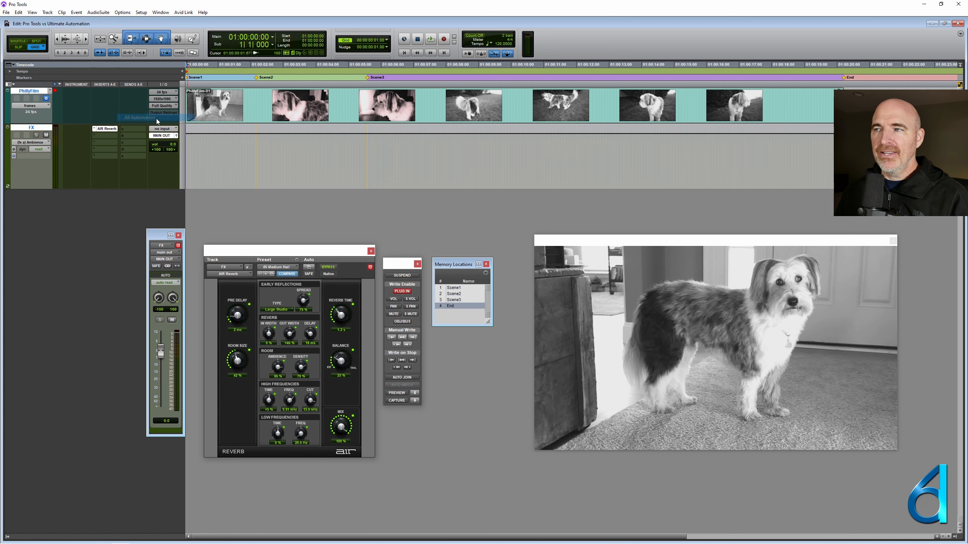
left_click(353, 146)
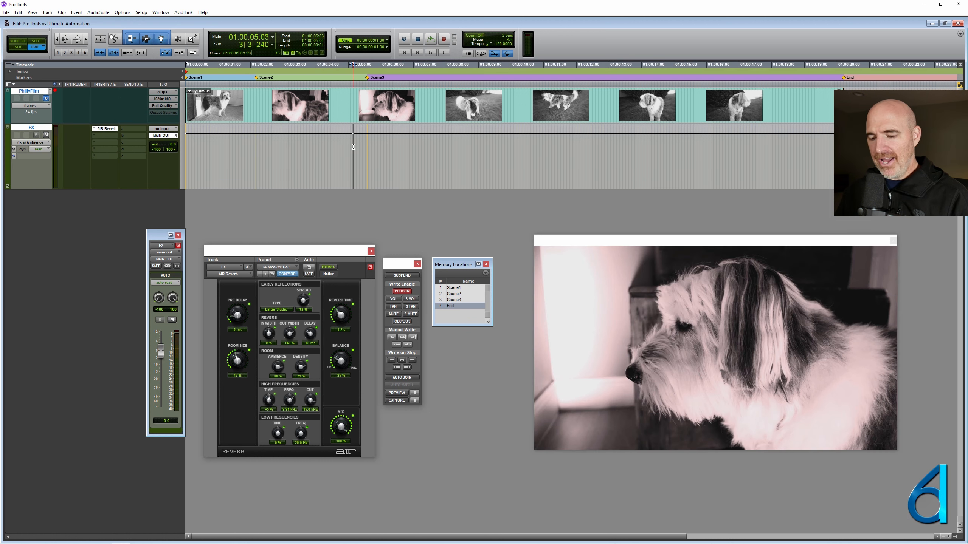
- Select Scene1 on the FX track and display the track's volume automation
key("ctrl+]")
key("ctrl+]")
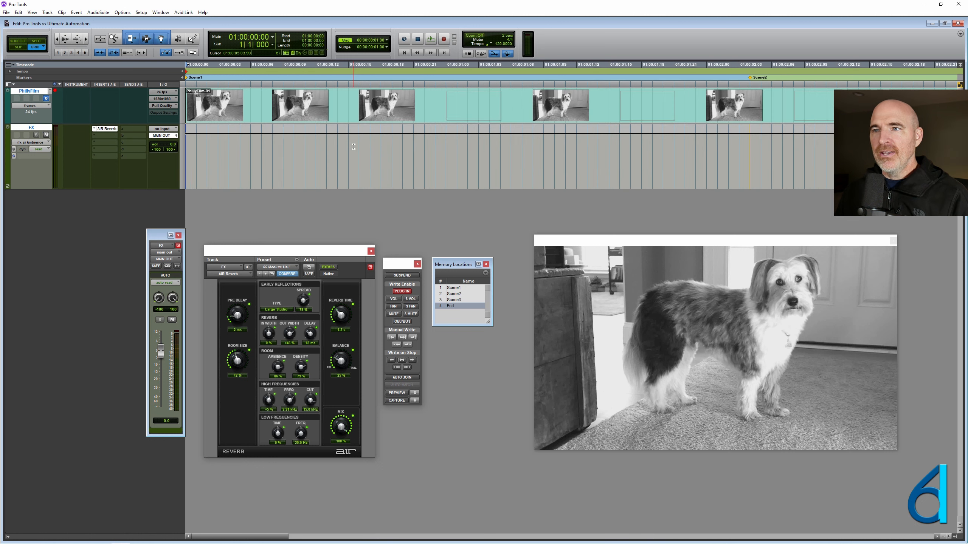
key("ctrl+[")
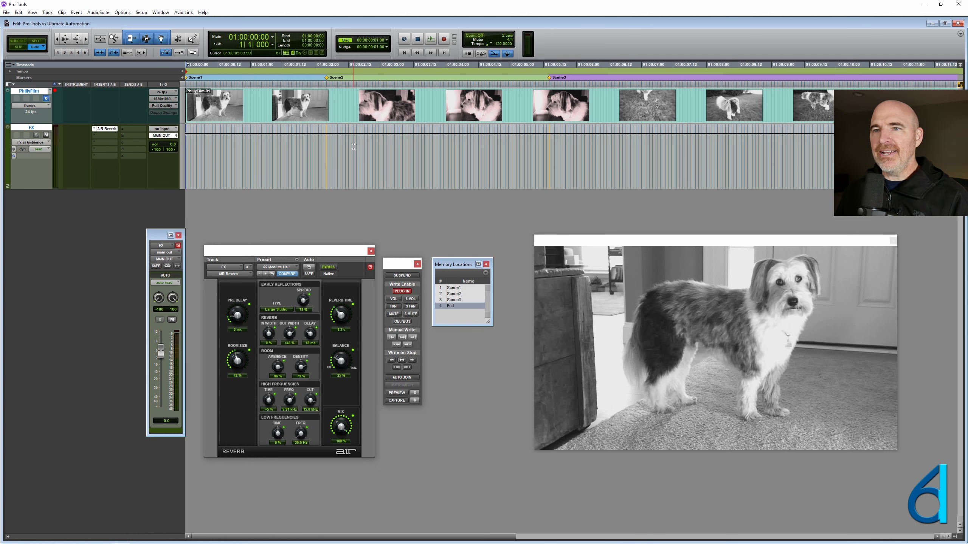
left_click_drag(326, 156, 183, 162)
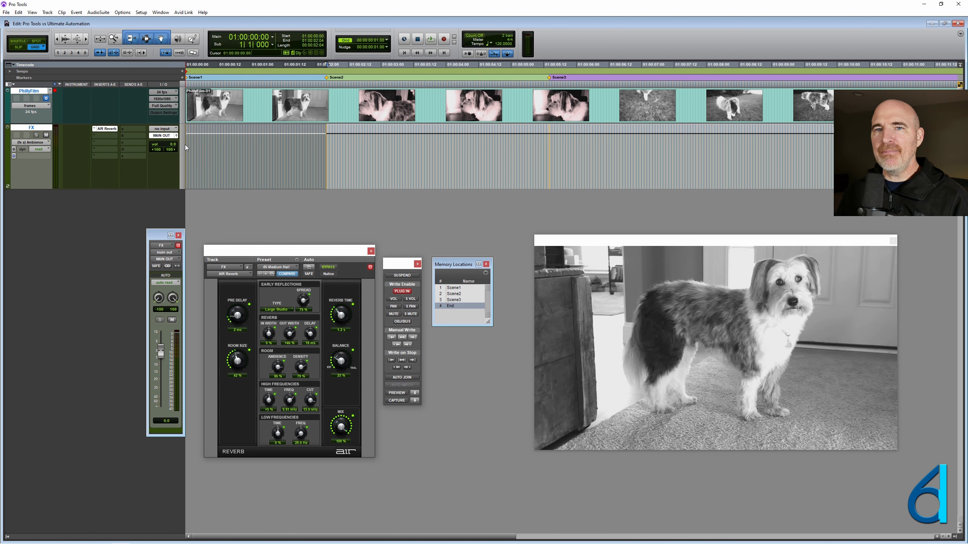
left_click(163, 145, "ctrl+super")
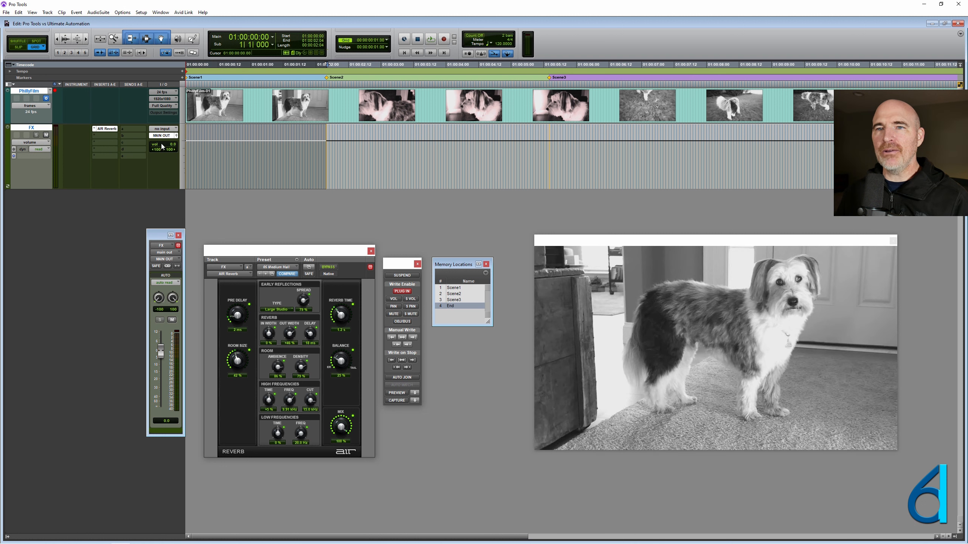
- Try to write the current volume across Scene1, and enable volume for automation writing
key("ctrl+slash")
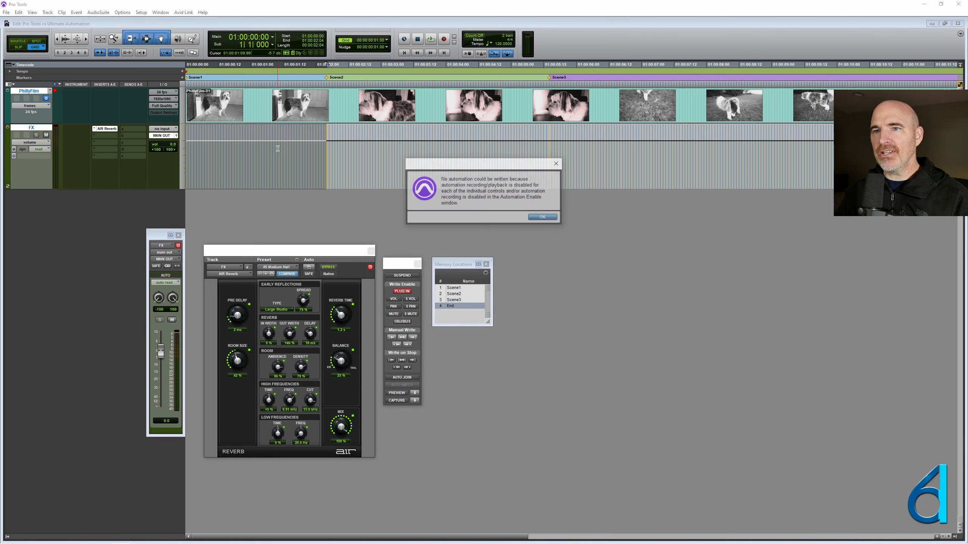
left_click(544, 218)
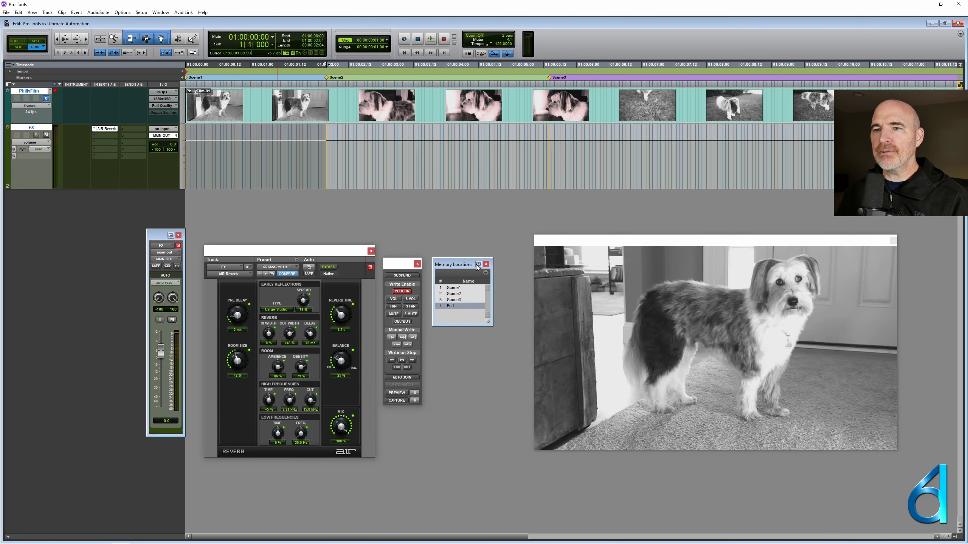
left_click(393, 299)
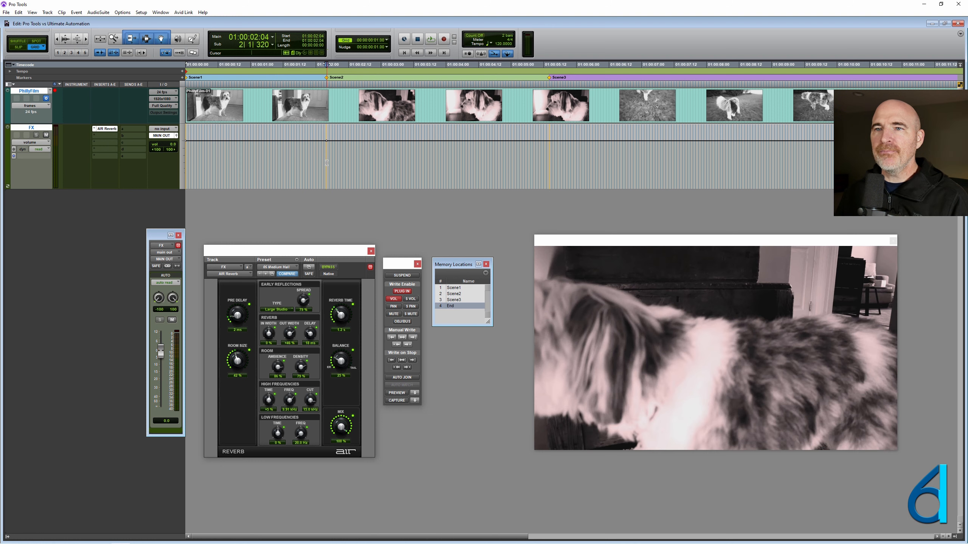
- Place the insertion point at Scene3, write the FX volume there at -9.6 dB, and undo that volume change
left_click(329, 161)
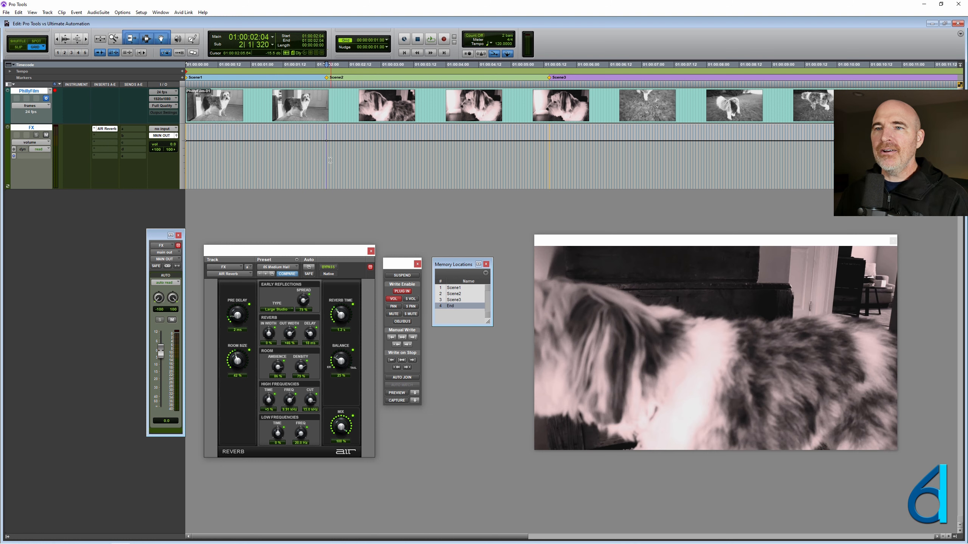
left_click(549, 155)
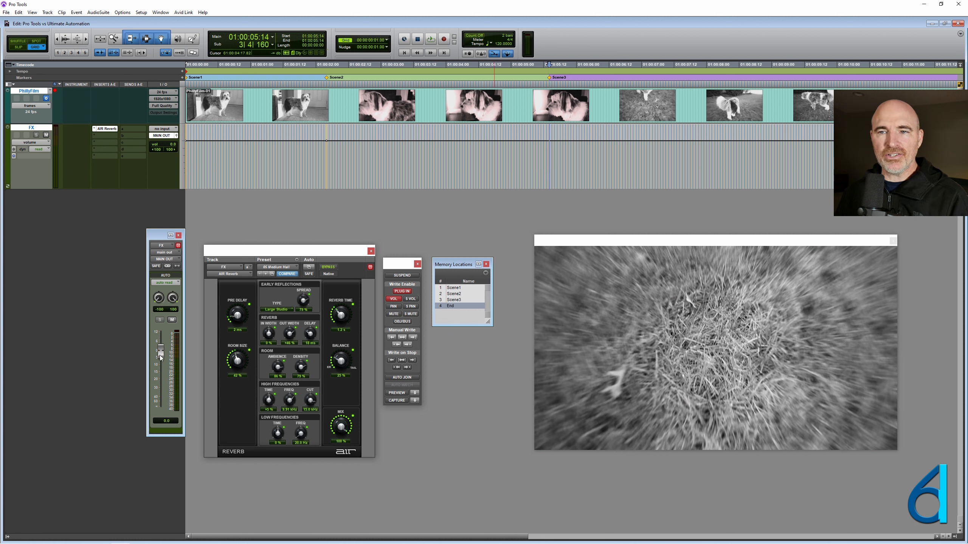
left_click_drag(159, 355, 159, 367)
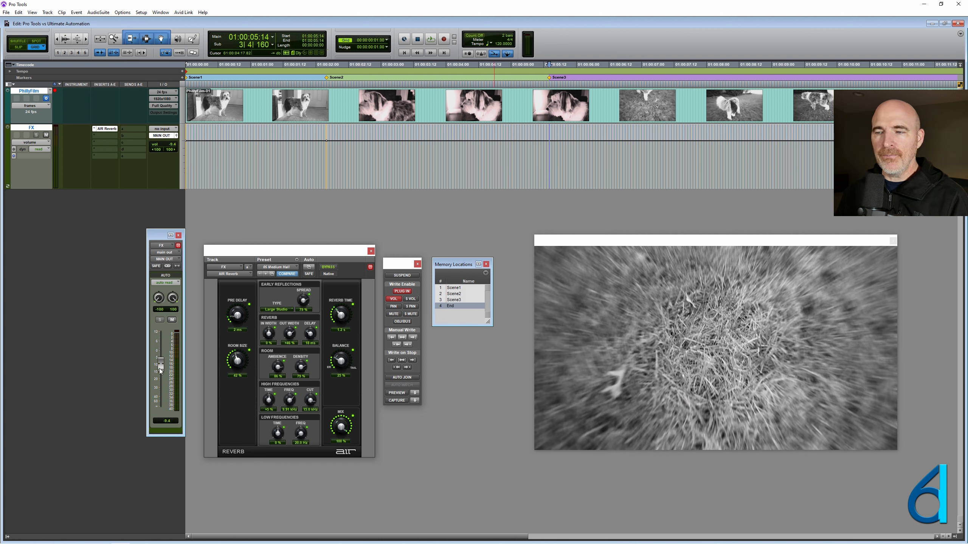
key("ctrl+alt+slash")
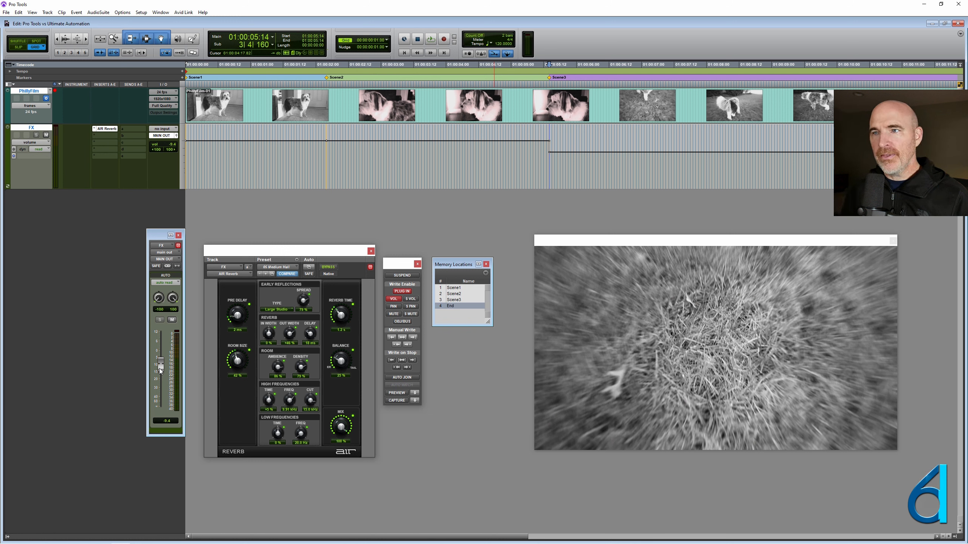
key("ctrl+z")
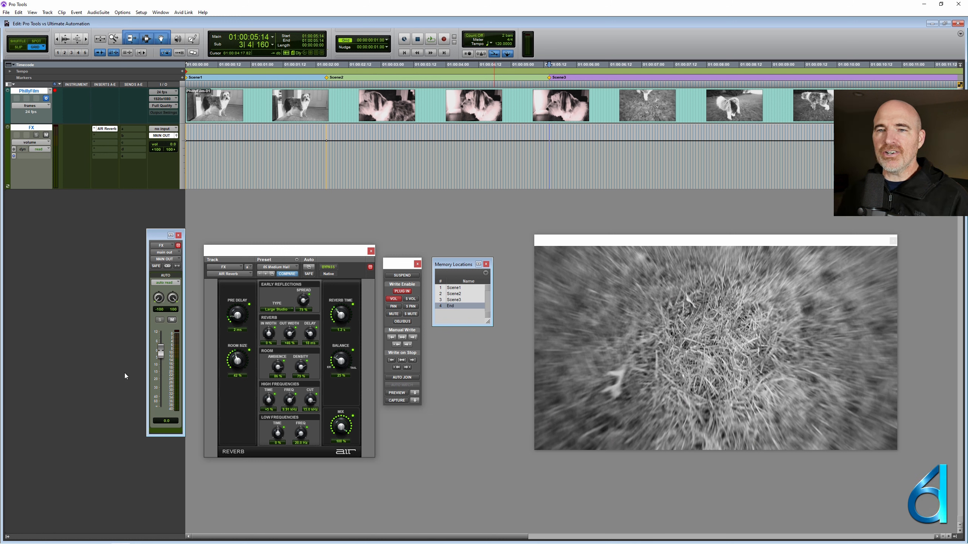
- Lower the FX volume to -8.1 dB at Scene3 and write it as a ramp running from Scene2 to Scene3
left_click_drag(160, 352, 161, 364)
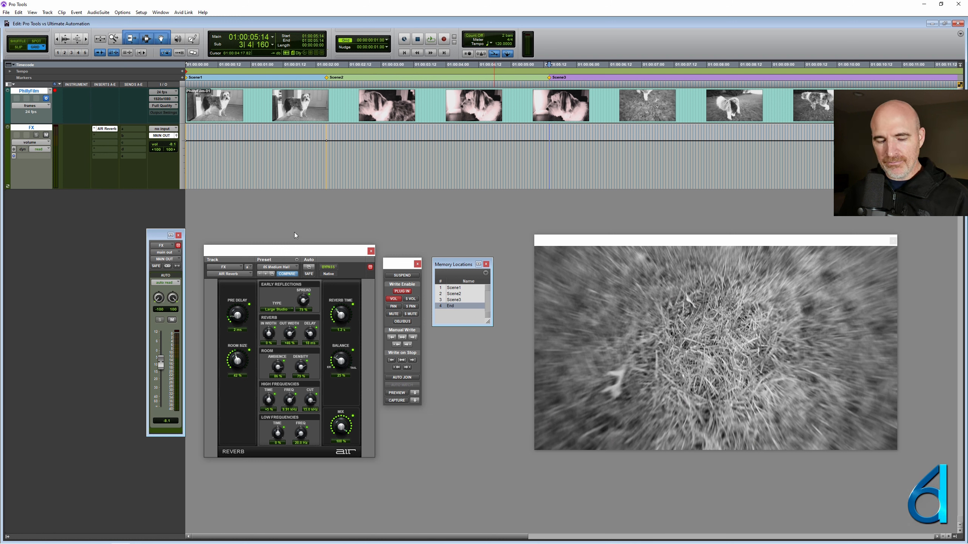
key("ctrl+alt+slash")
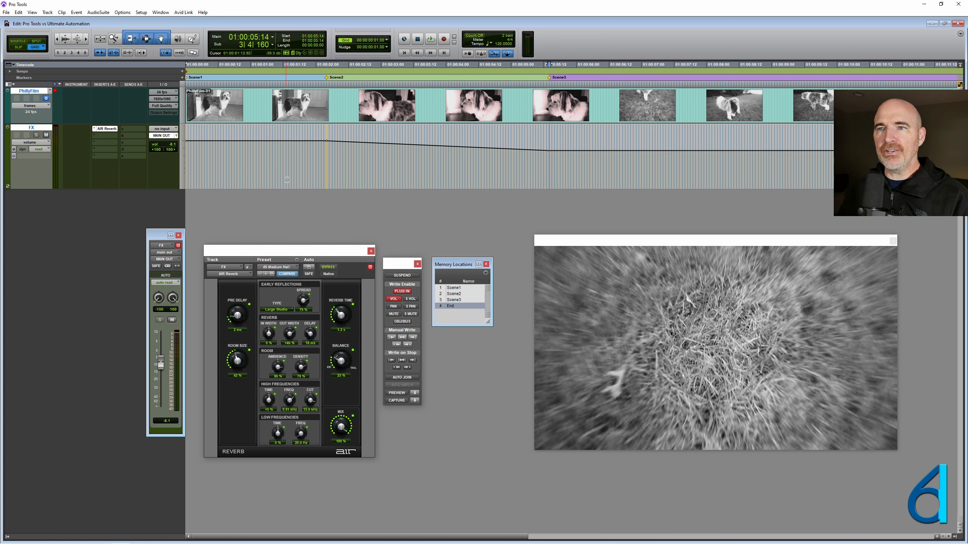
left_click_drag(328, 148, 482, 150)
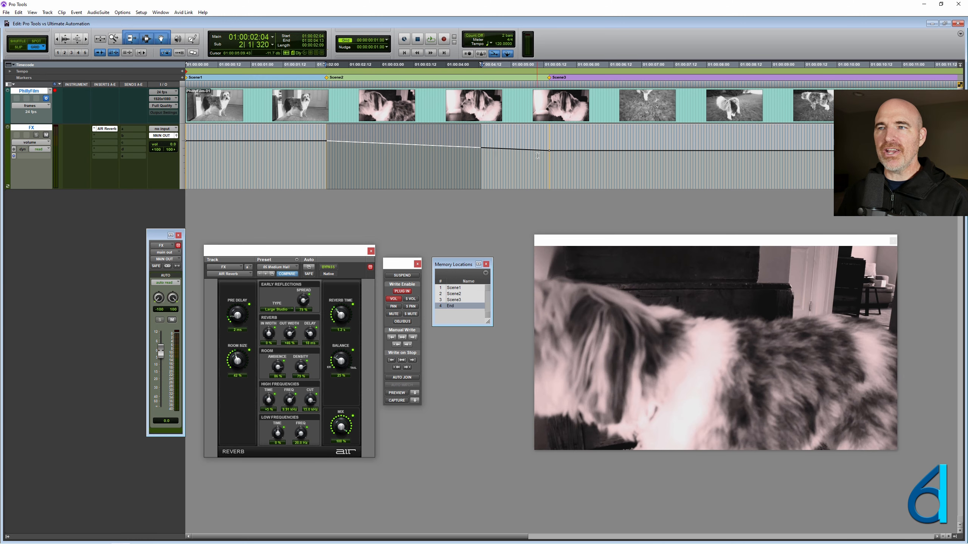
left_click_drag(541, 154, 327, 154)
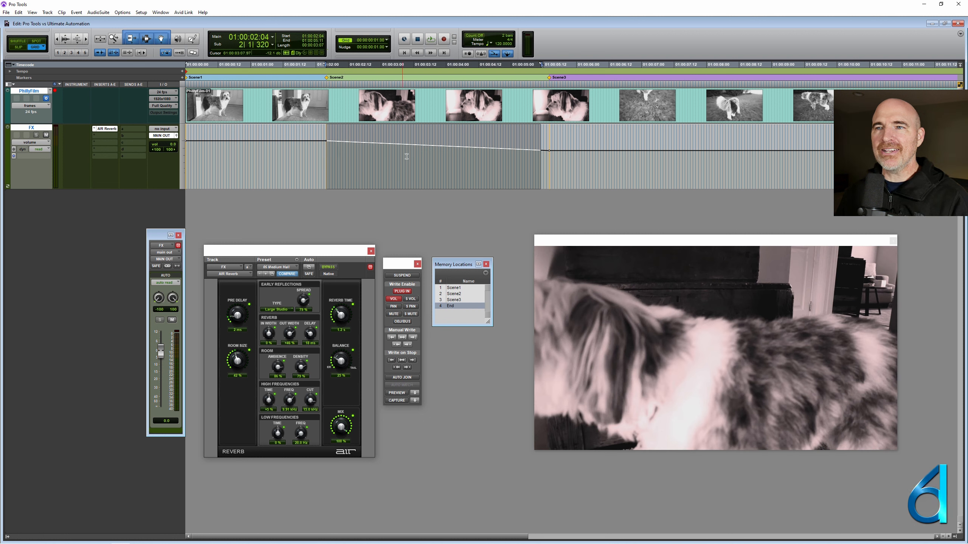
left_click(434, 158)
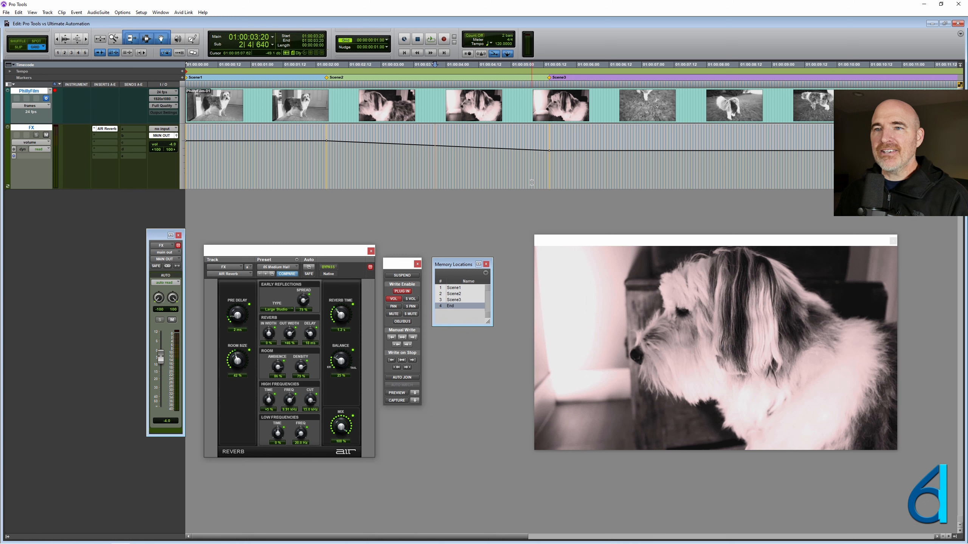
- Draw a nearly flat volume line with the Pencil tool from Scene2 to Scene3, undo it, and return to the Smart Tool
left_click(194, 39)
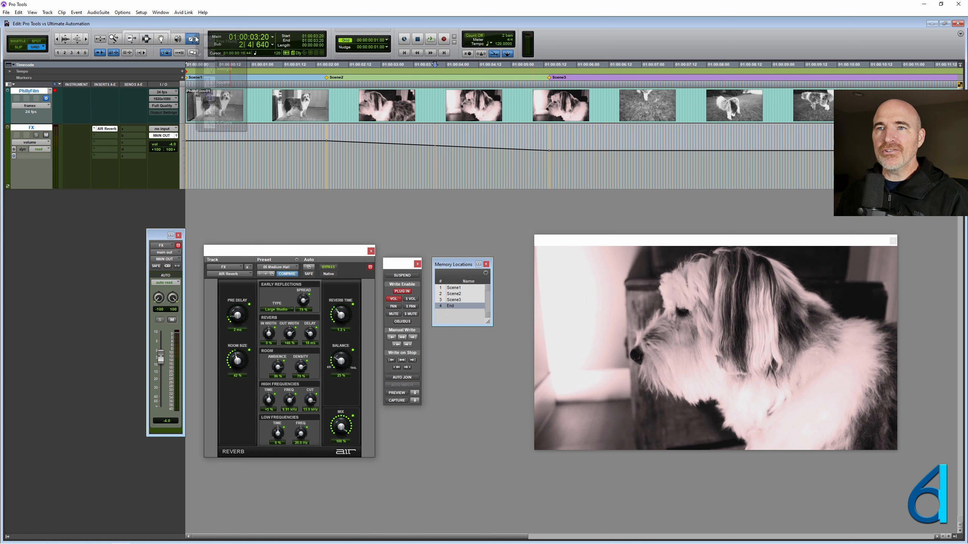
left_click(192, 39)
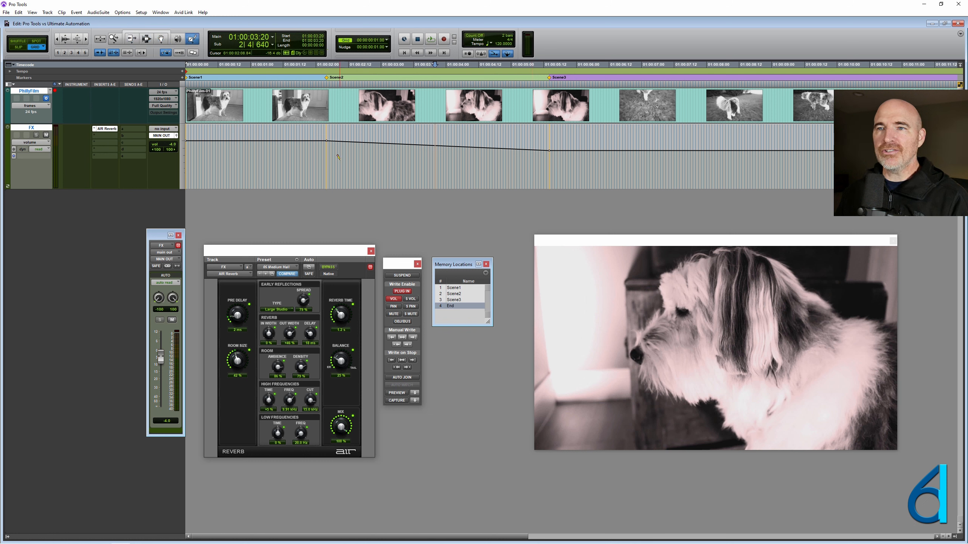
left_click_drag(330, 139, 551, 136)
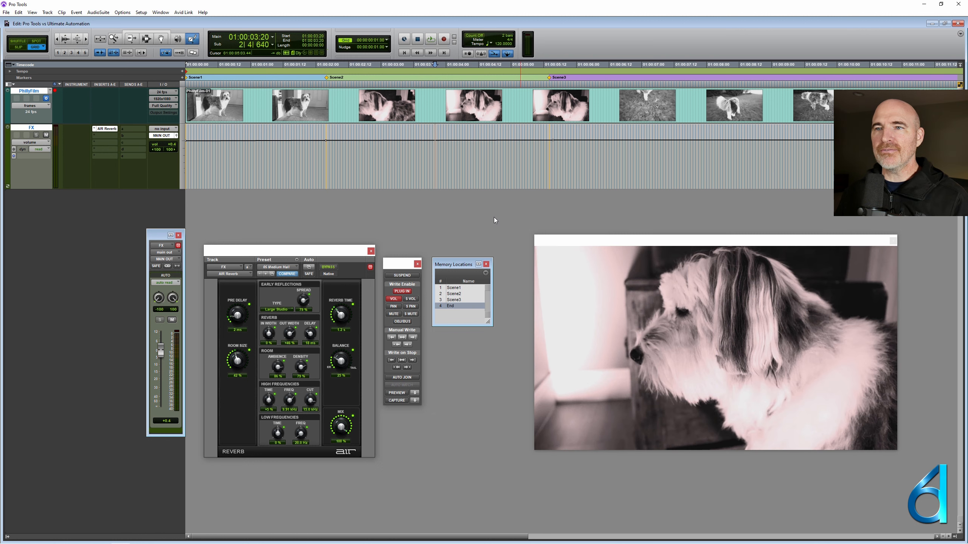
key("ctrl+z")
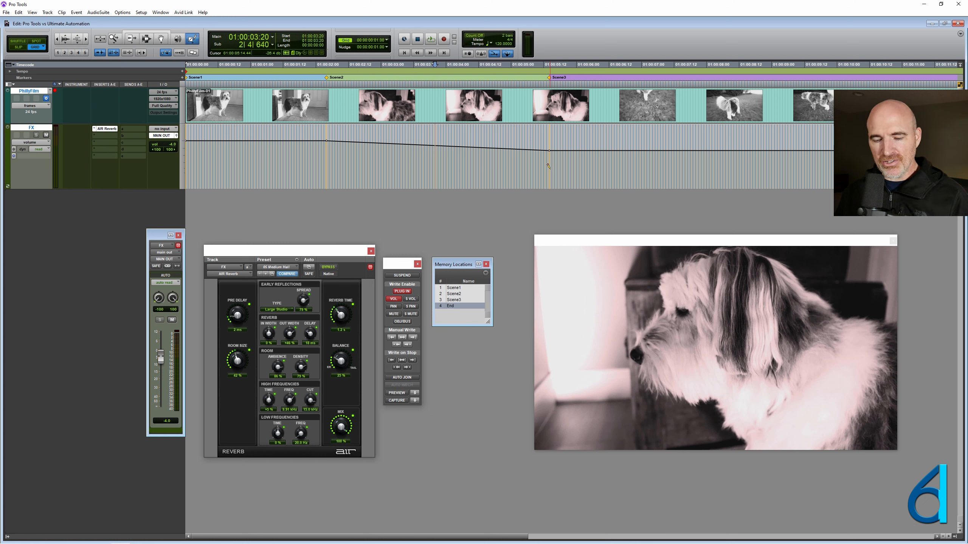
key("F6+F7")
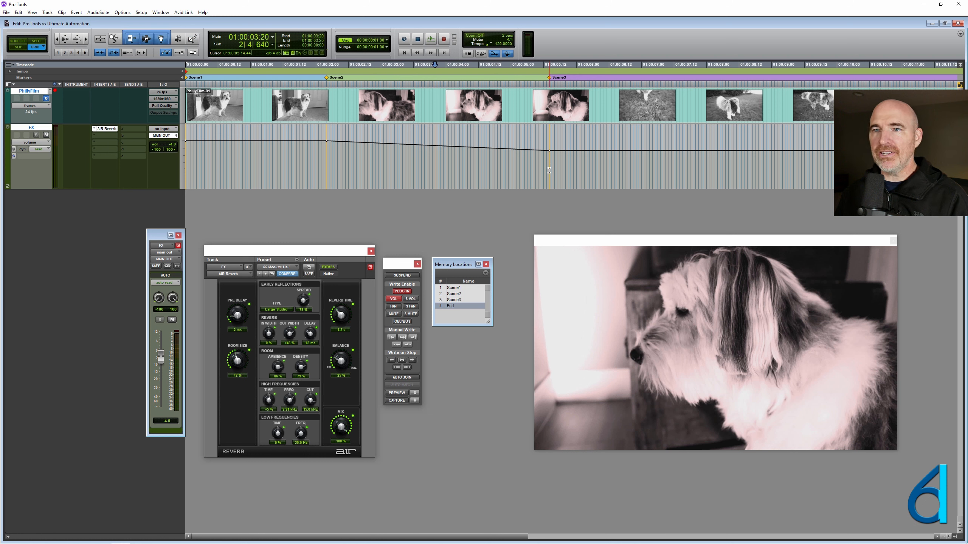
- Select the first half of Scene2 on the FX track and set the track's automation mode to write
left_click(326, 153)
left_click_drag(326, 153, 432, 158)
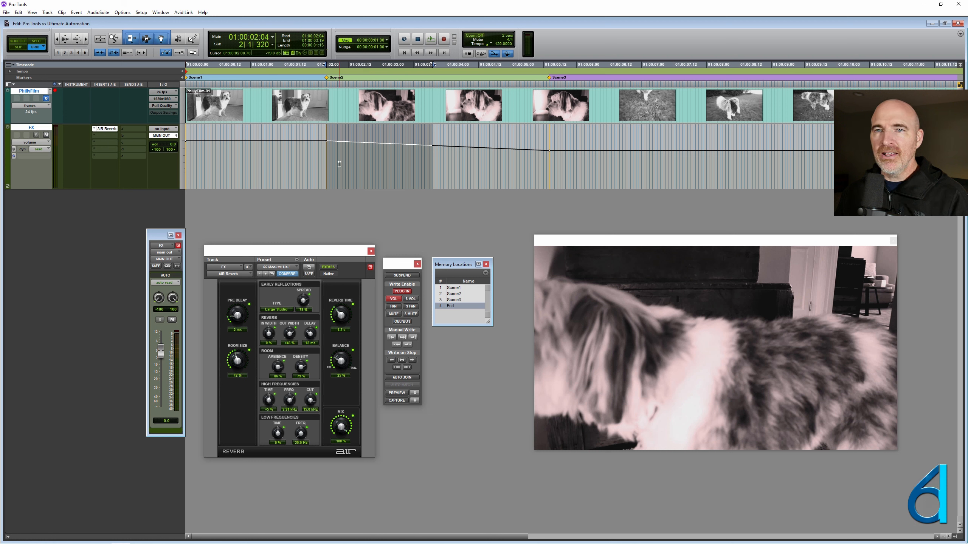
left_click(39, 149)
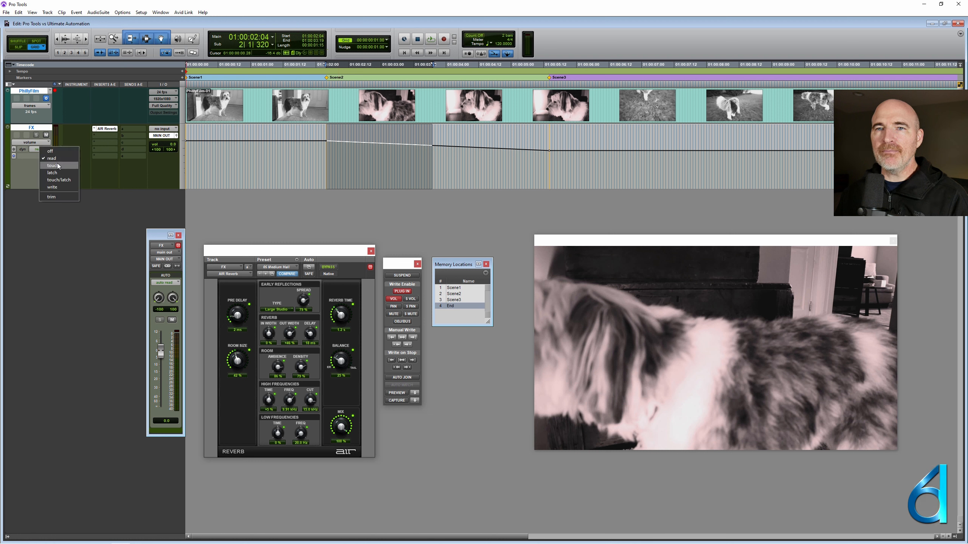
left_click(61, 187)
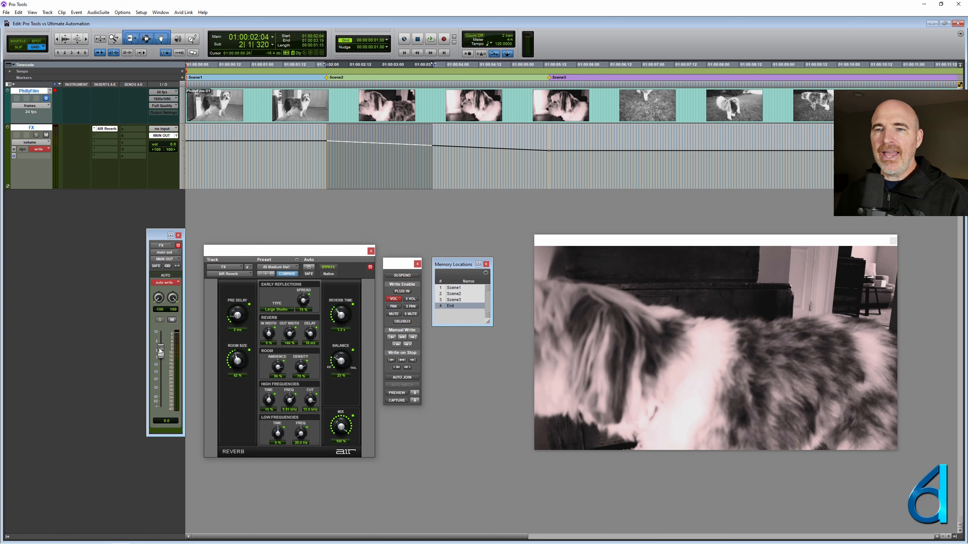
- Set the FX fader to -2.7 dB and record that volume over the selected first half of Scene2
left_click_drag(160, 352, 160, 359)
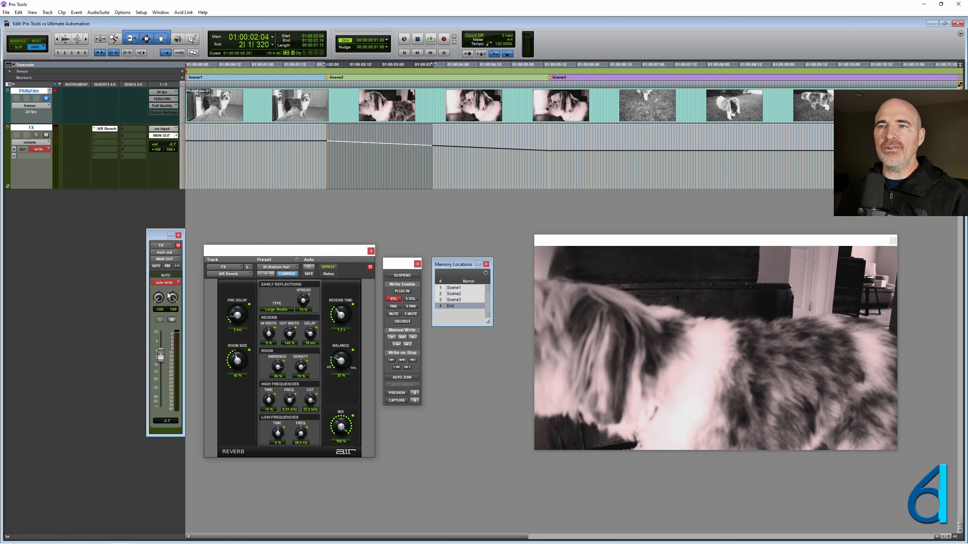
key("space")
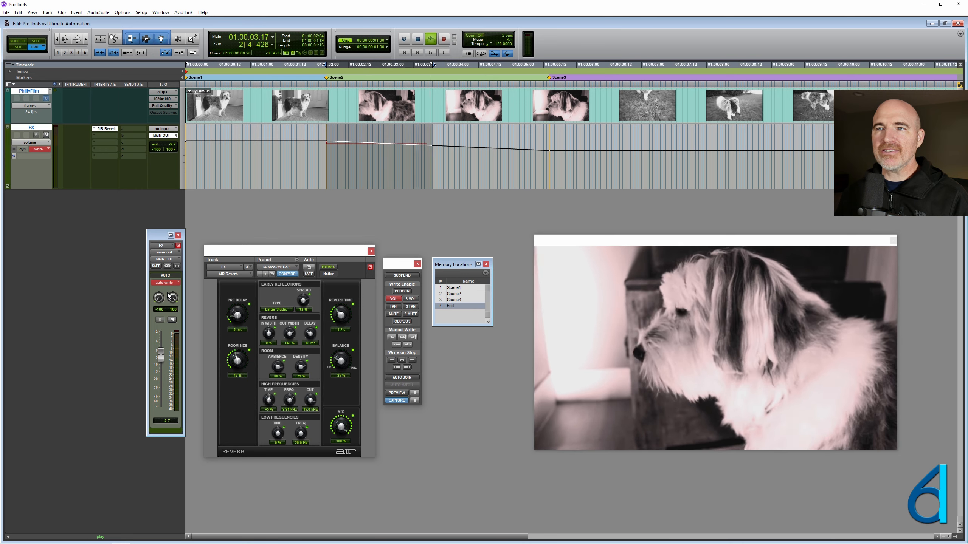
key("space")
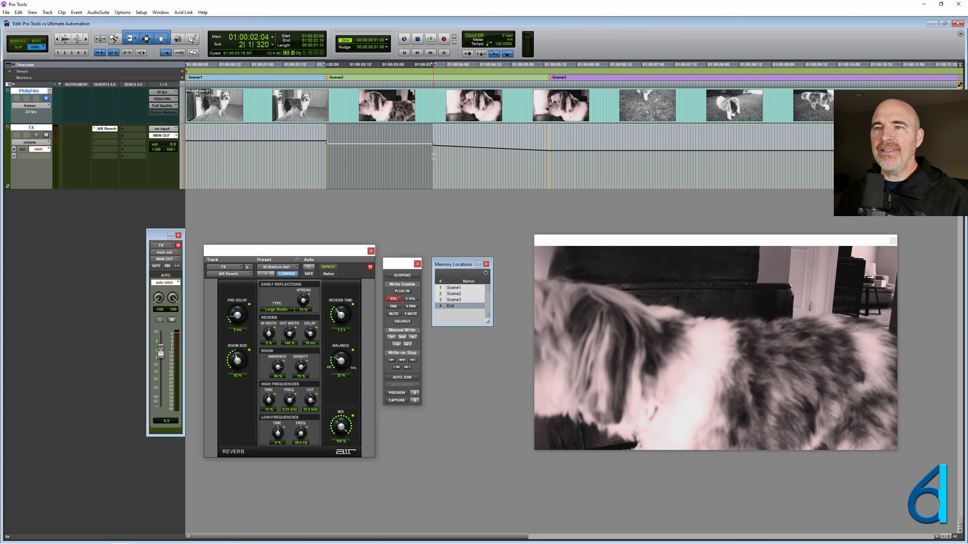
- Select the second half of Scene2 on the FX track and record a volume of -9.7 dB over it in write mode
left_click_drag(433, 156, 547, 165)
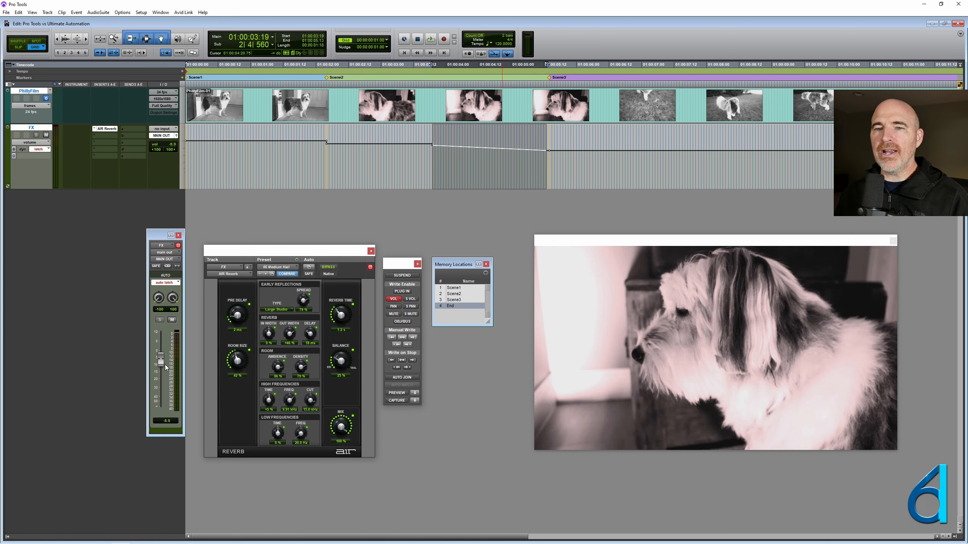
left_click_drag(165, 364, 167, 369)
left_click(39, 149)
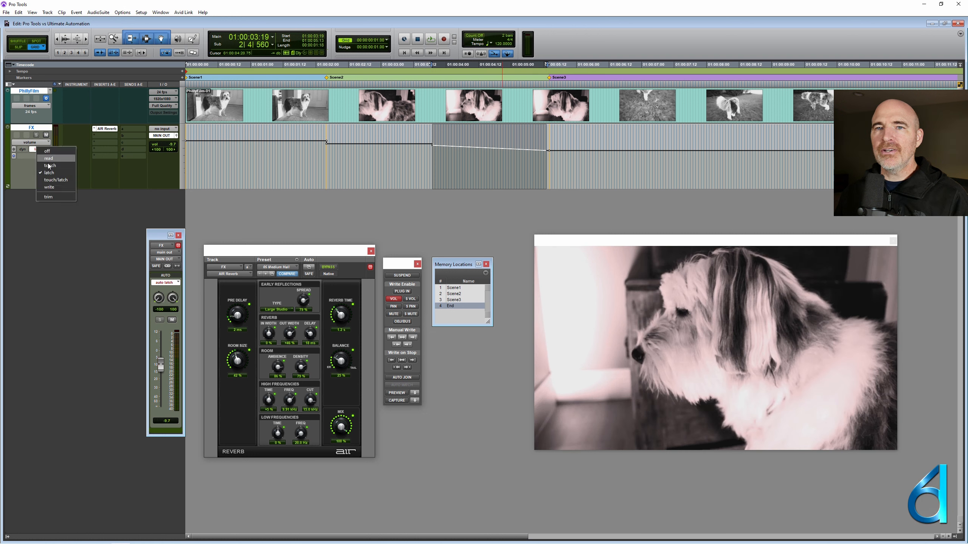
left_click(49, 187)
key("space")
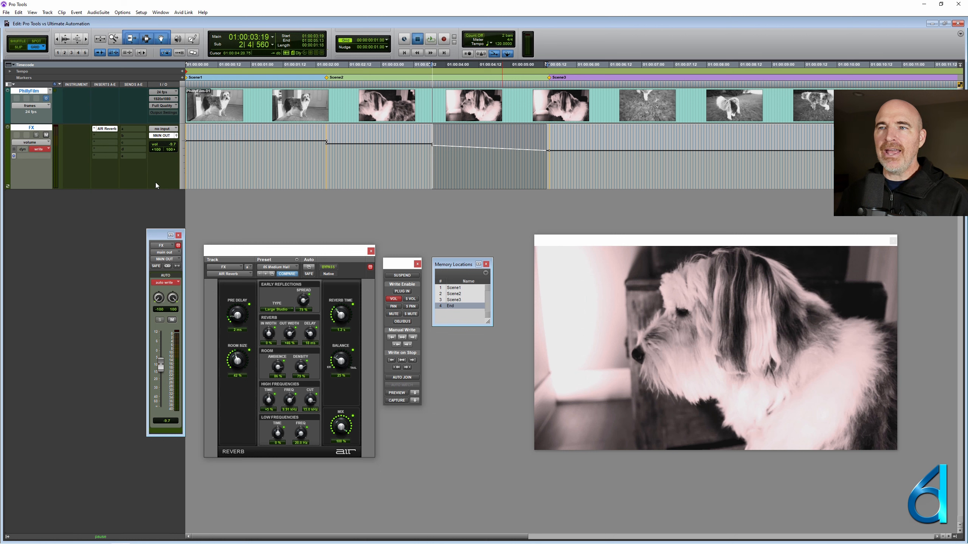
key("space")
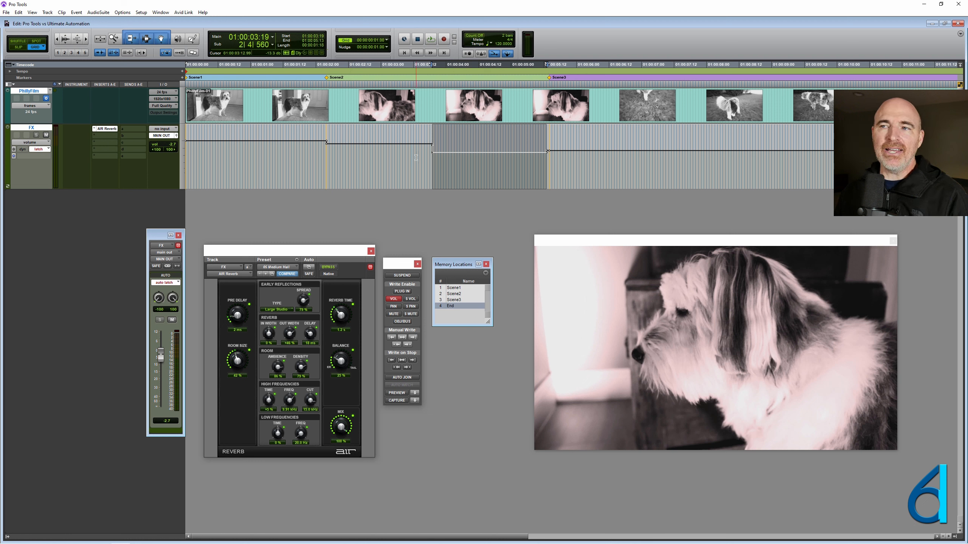
- Delete the FX volume breakpoints around the middle of Scene2 and across the whole scene, and return to the session start
left_click_drag(416, 157, 448, 158)
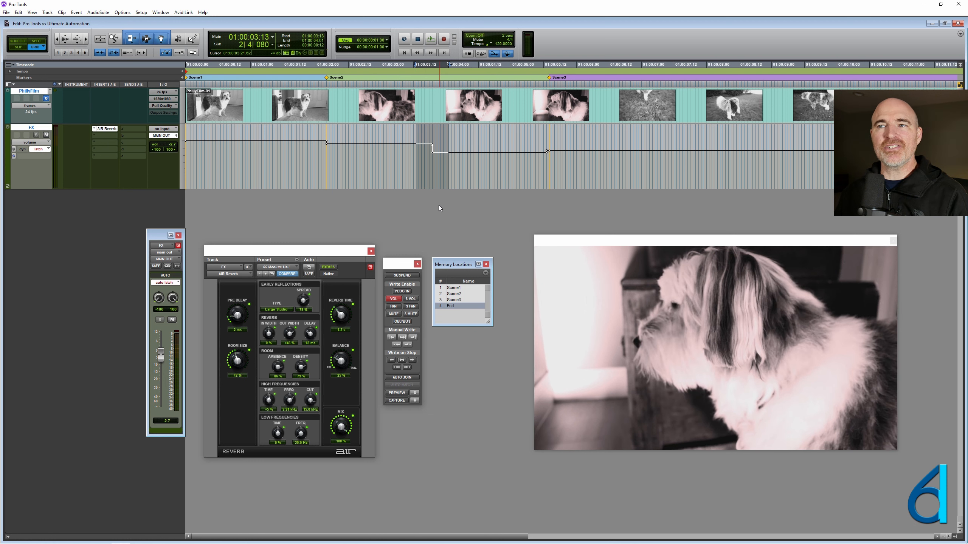
key("Delete")
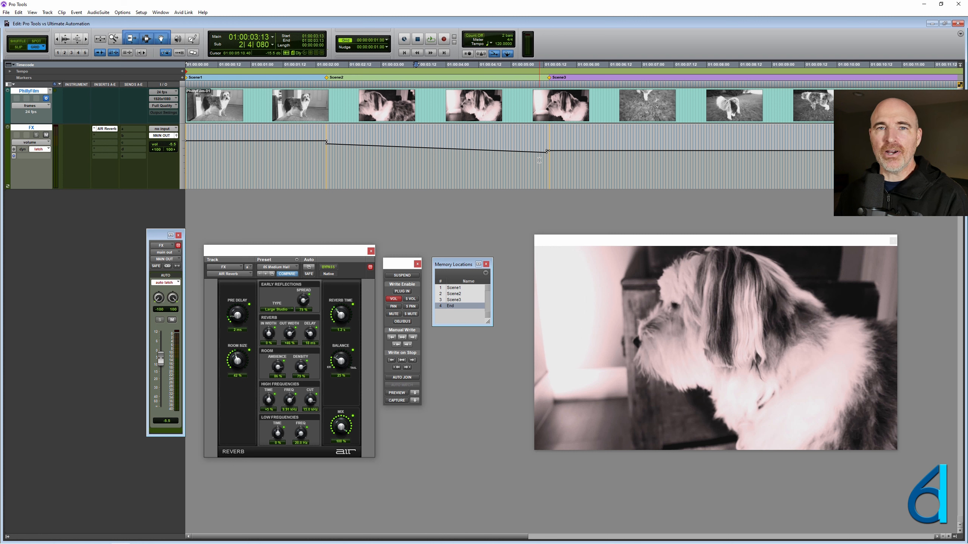
left_click_drag(321, 150, 563, 154)
key("Delete")
key("Return")
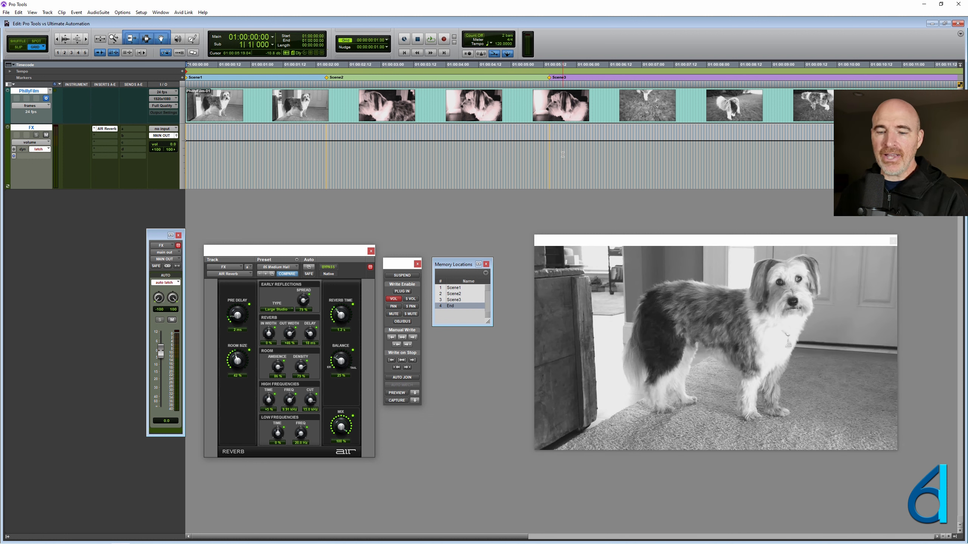
- Enable automation writing for plug-in parameters instead of volume, and move the reverb window slightly up
key("t")
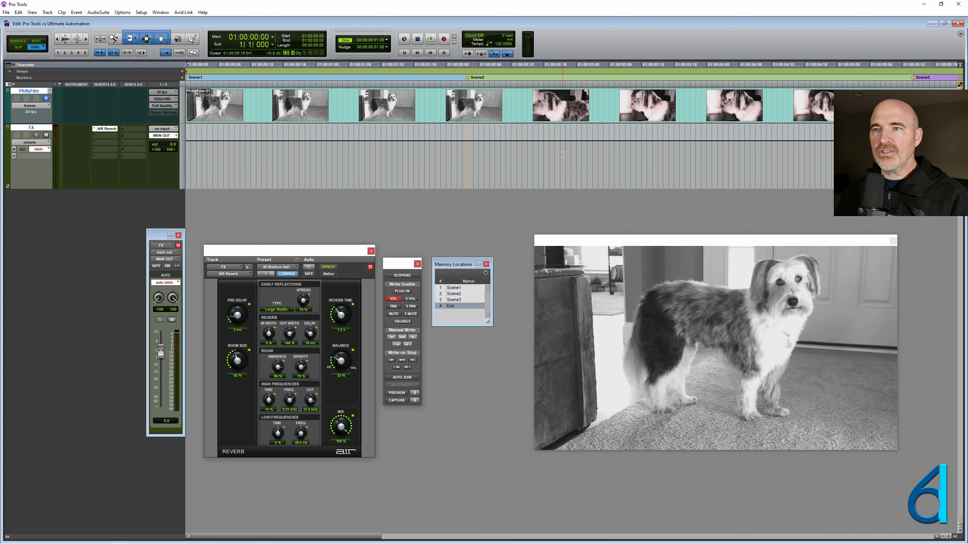
left_click(396, 290)
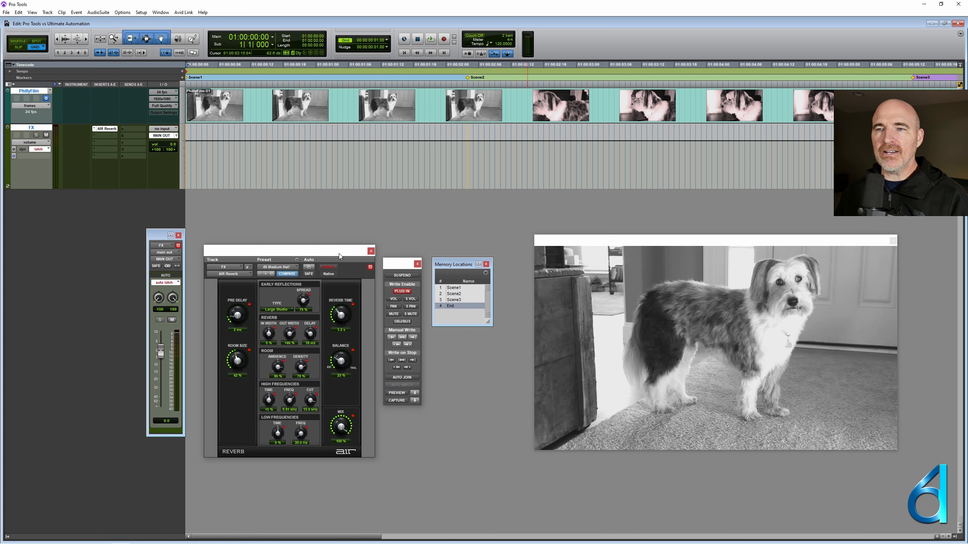
left_click_drag(339, 253, 340, 242)
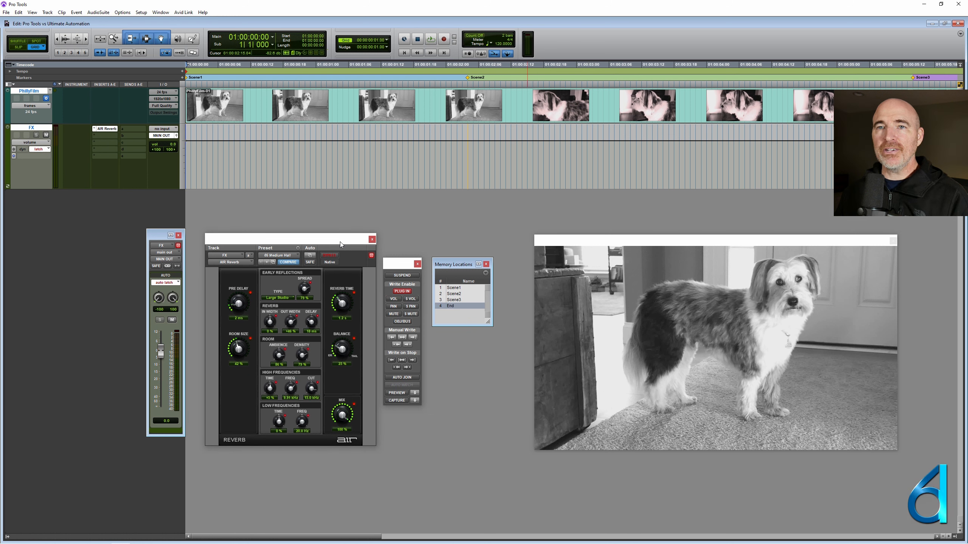
key("r")
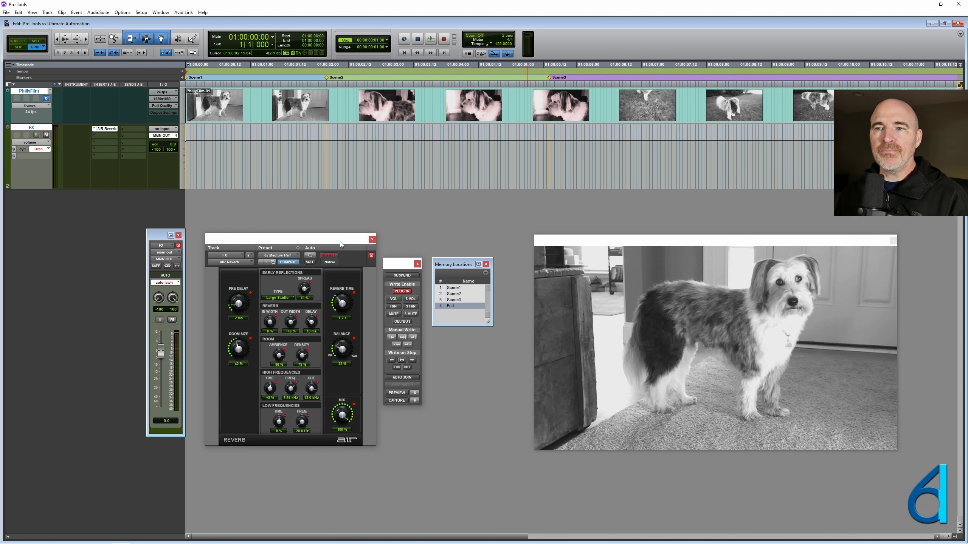
left_click(546, 167)
scroll(430, 156, "right", 5)
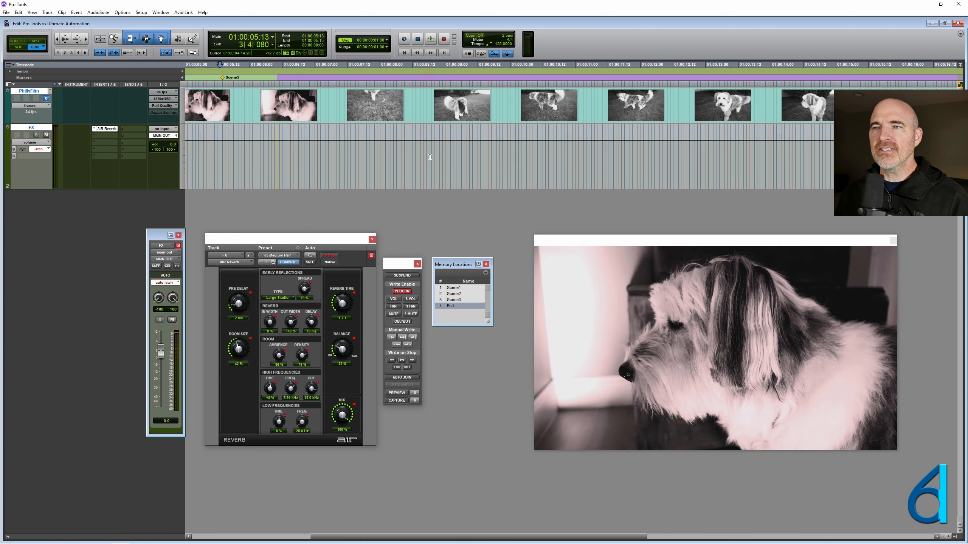
scroll(430, 156, "down", 3)
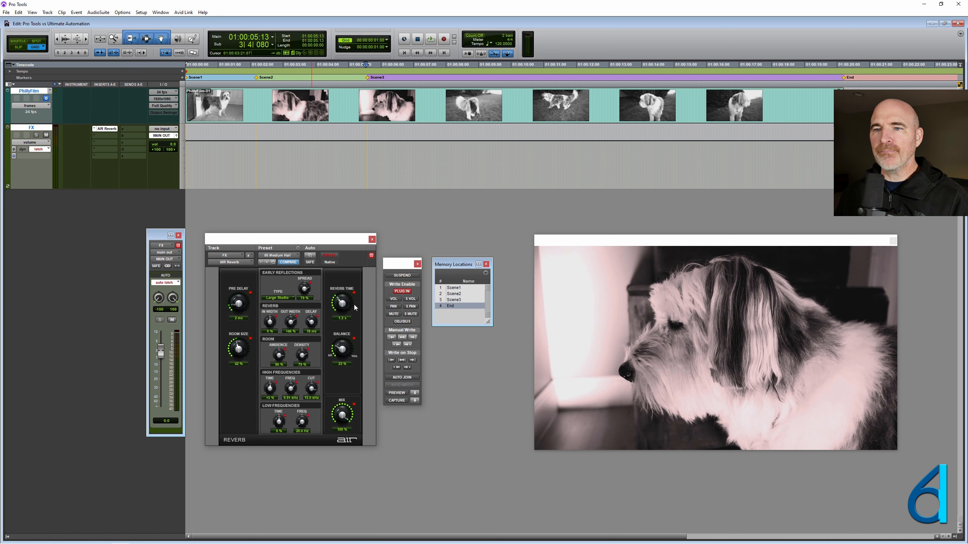
- Select the range from Scene2 to Scene3, place the insertion point at Scene2, and load the Stadium reverb preset
left_click(454, 293)
left_click(454, 300, "shift")
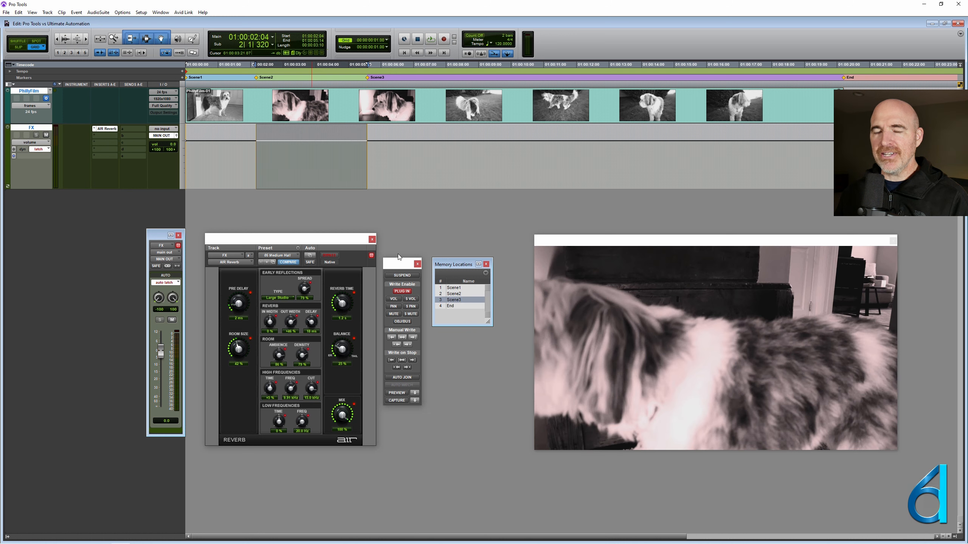
key("ctrl+]")
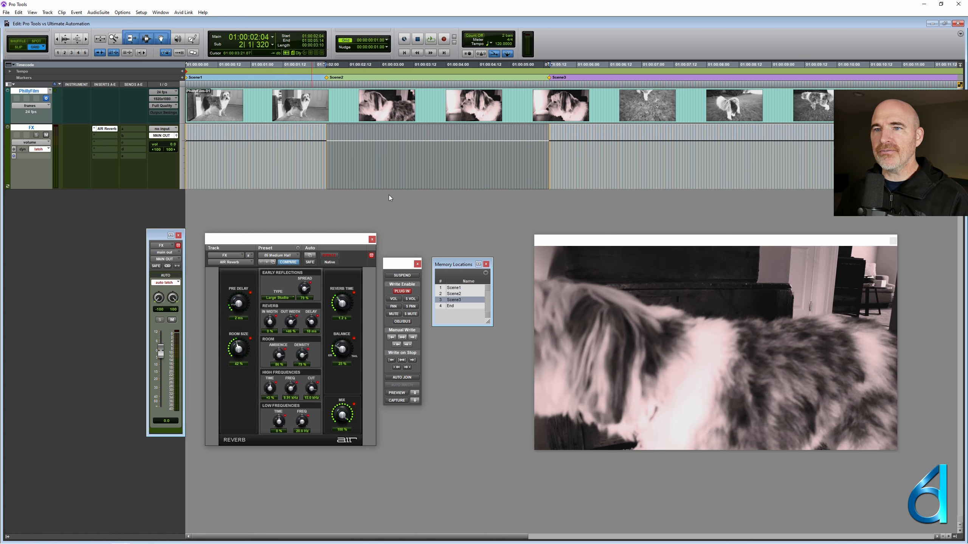
left_click(326, 154)
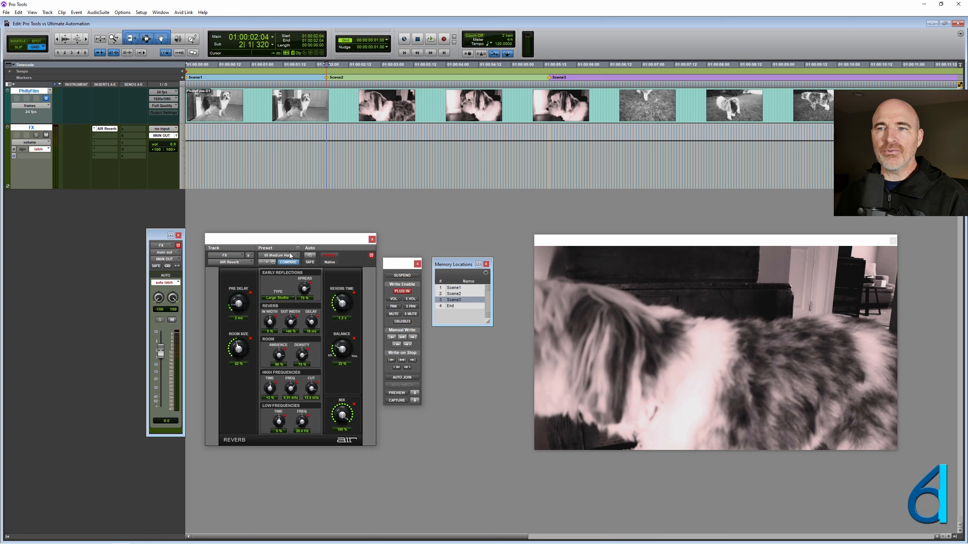
left_click(265, 263)
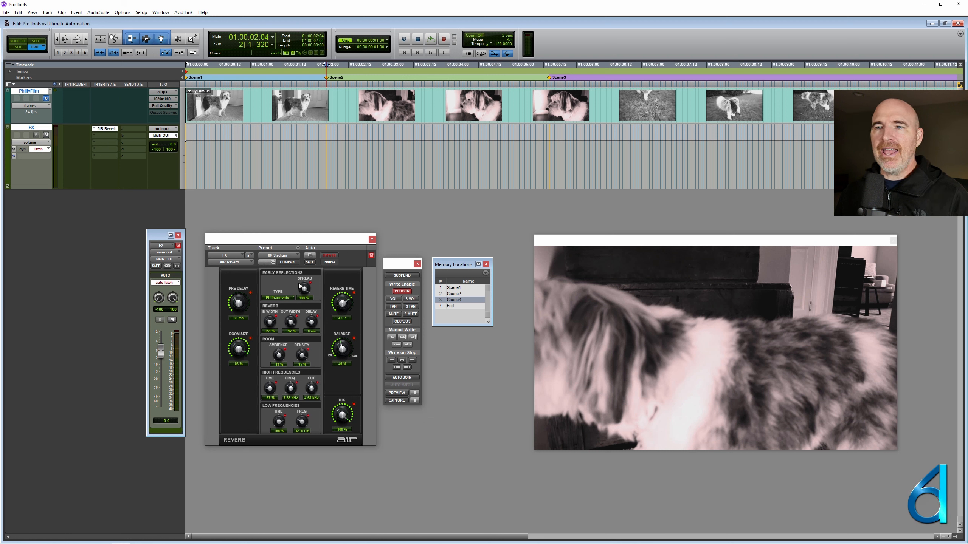
- Examine the FX track's automation lanes for reverb parameters such as reverb time, balance and ambience, and return to reverb time
left_click(339, 305, "ctrl+super")
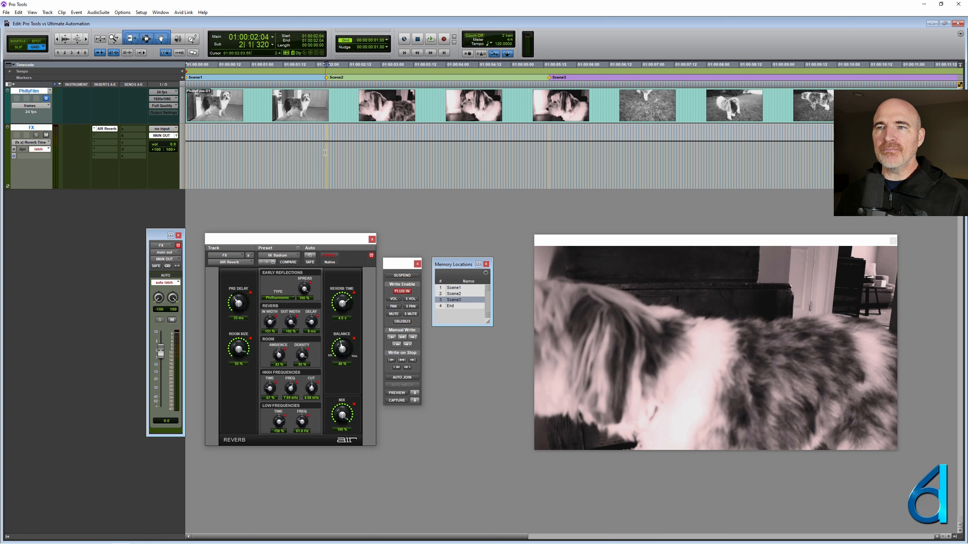
left_click(341, 348, "ctrl+super")
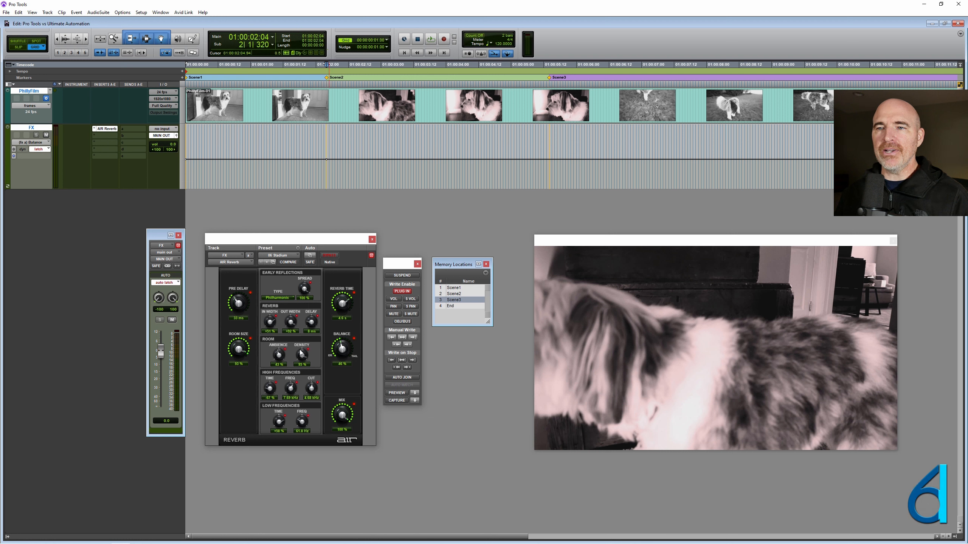
left_click(238, 351, "ctrl+super")
left_click(342, 415, "ctrl+super")
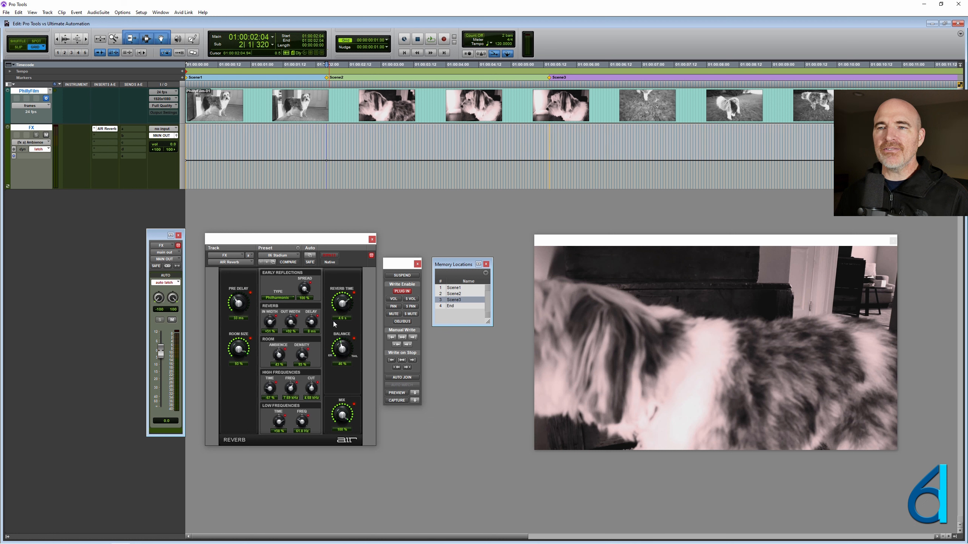
left_click(343, 304, "ctrl+super")
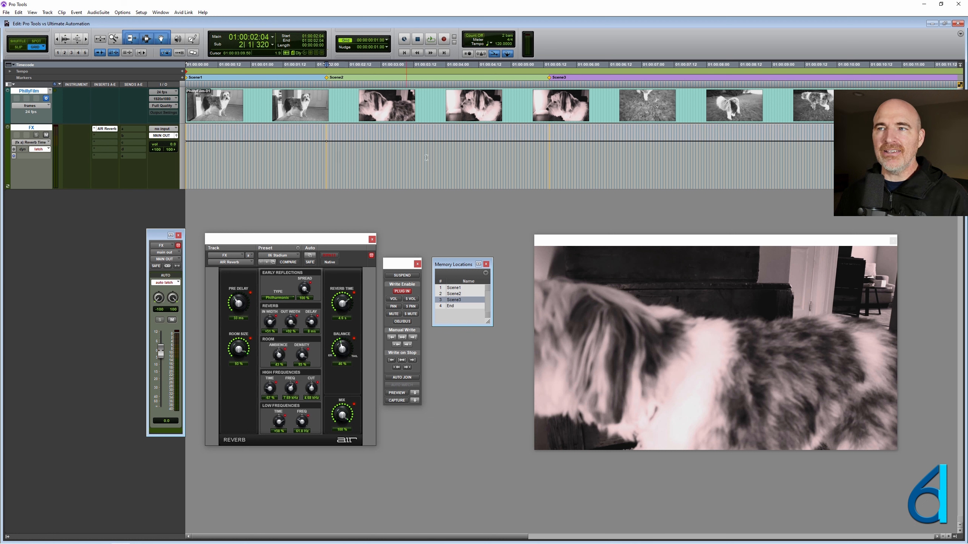
- Load a short reverb preset with early reflections off at Scene3 and write its settings as a ramp from Scene2
left_click(548, 155)
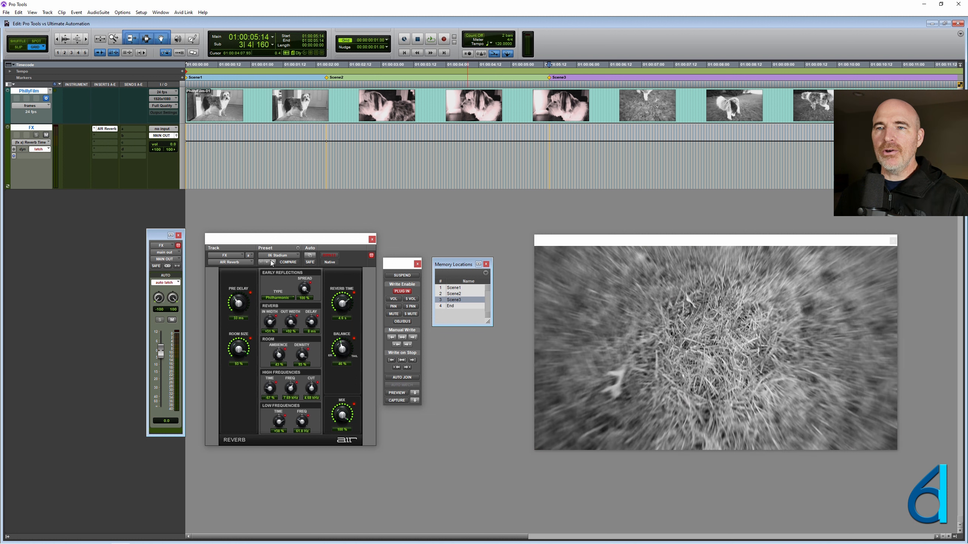
left_click(267, 263)
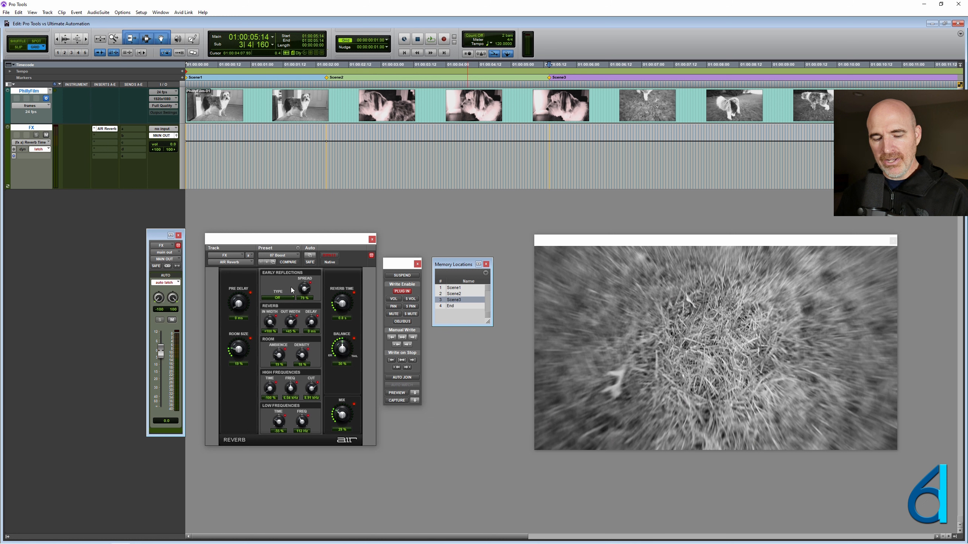
key("ctrl+alt+/")
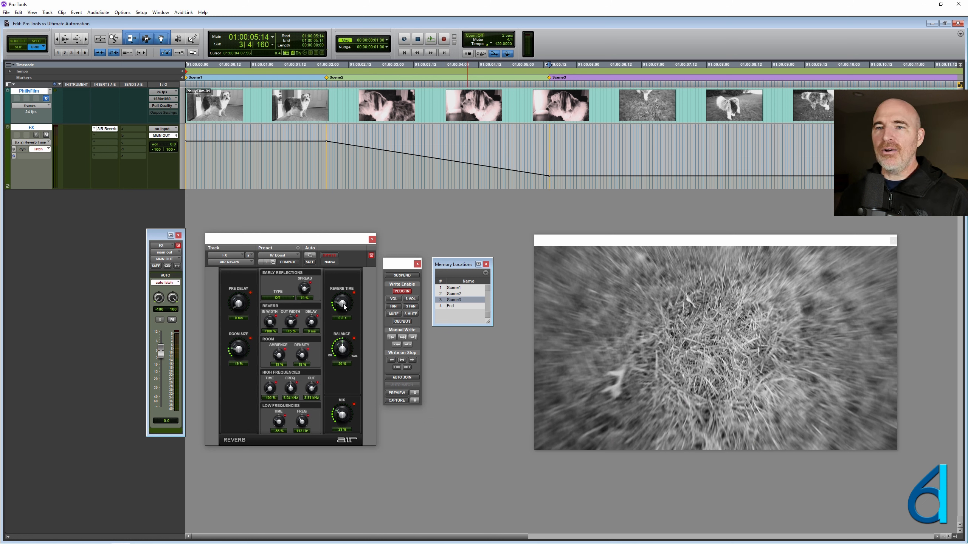
- Inspect the ramps on the FX track's lanes for balance, room size, in width, out width and ambience
left_click(344, 347, "ctrl+super")
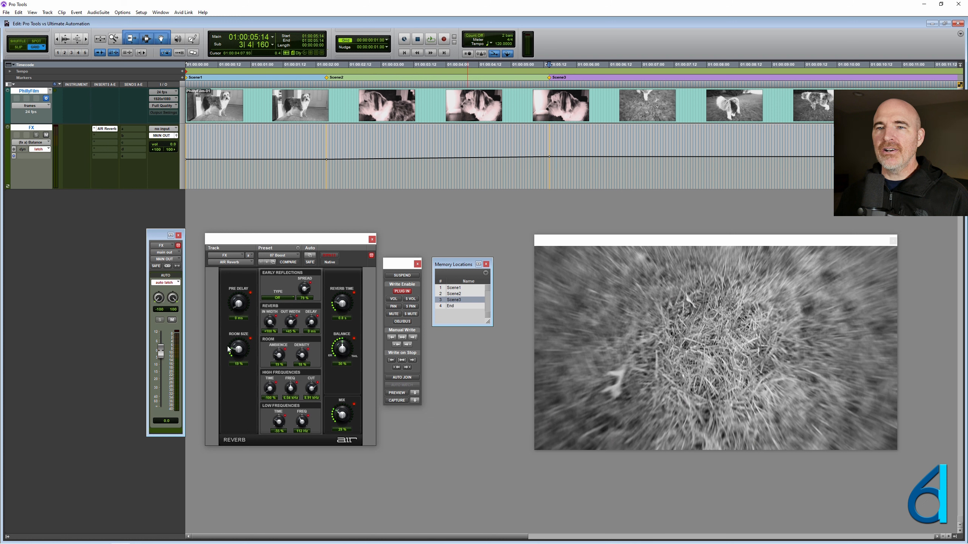
left_click(242, 350, "ctrl+super")
left_click(268, 323, "ctrl+super")
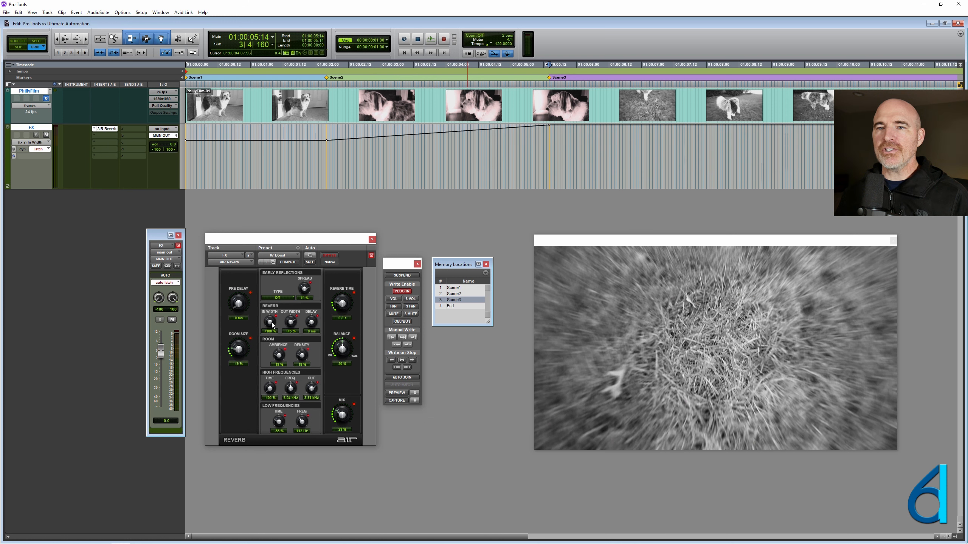
left_click(293, 324, "ctrl+super")
left_click(280, 358, "ctrl+super")
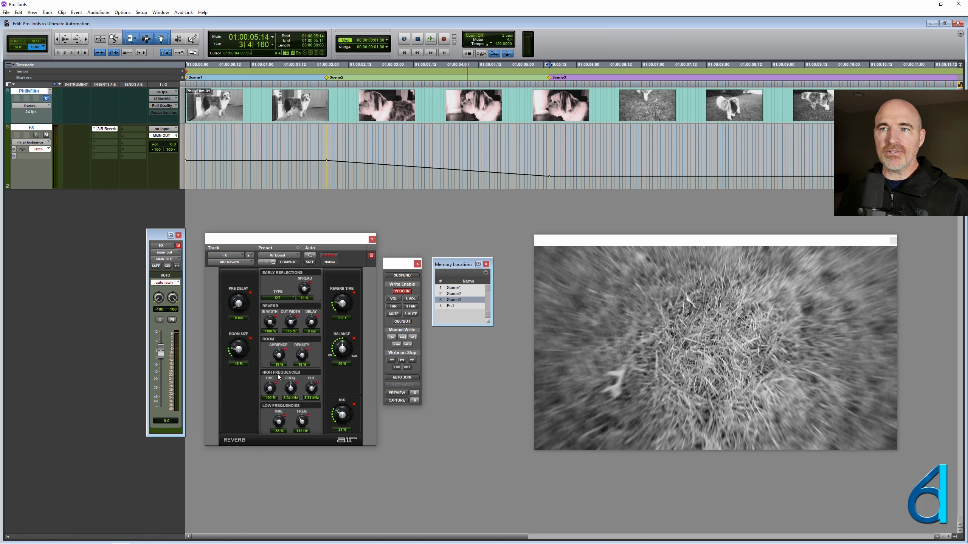
- Play the FX track from Scene2 into Scene3 to check the reverb parameters' movement
left_click(328, 172)
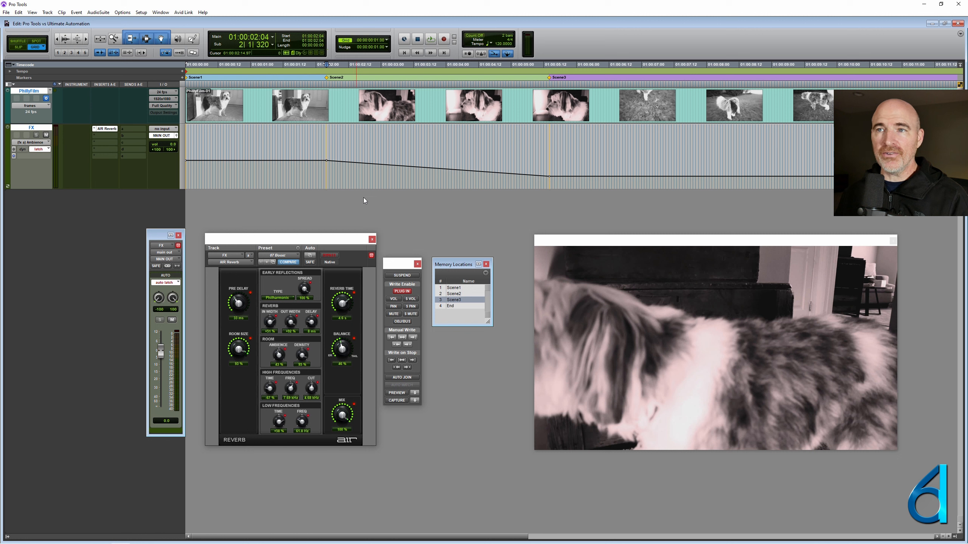
key("space")
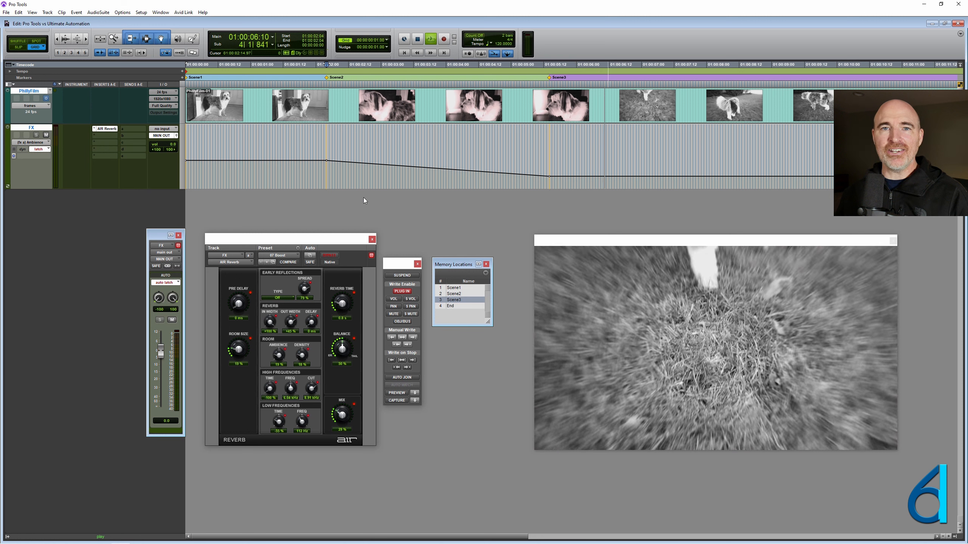
key("space")
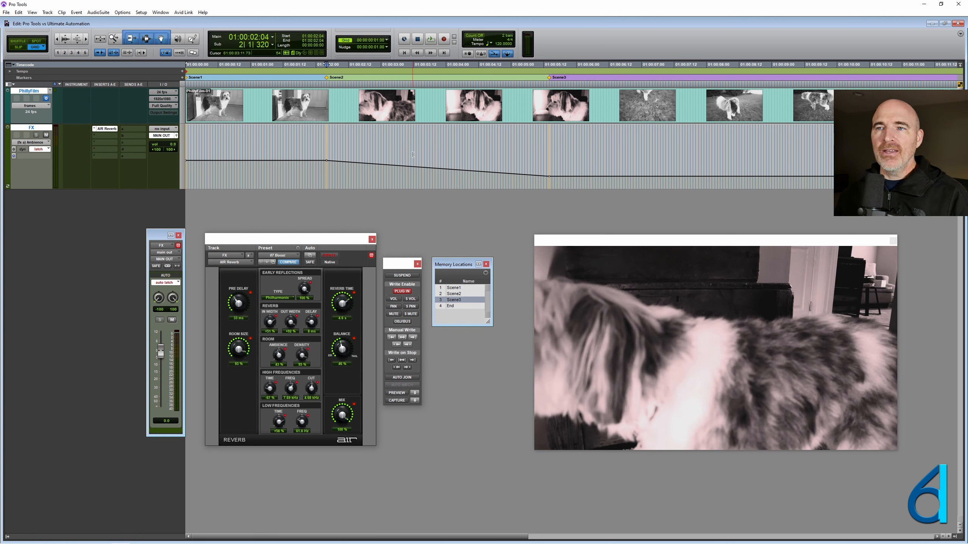
- Undo the reverb automation ramp and select the range from Scene2 to Scene3 on the FX track
key("ctrl+z")
key("ctrl+z")
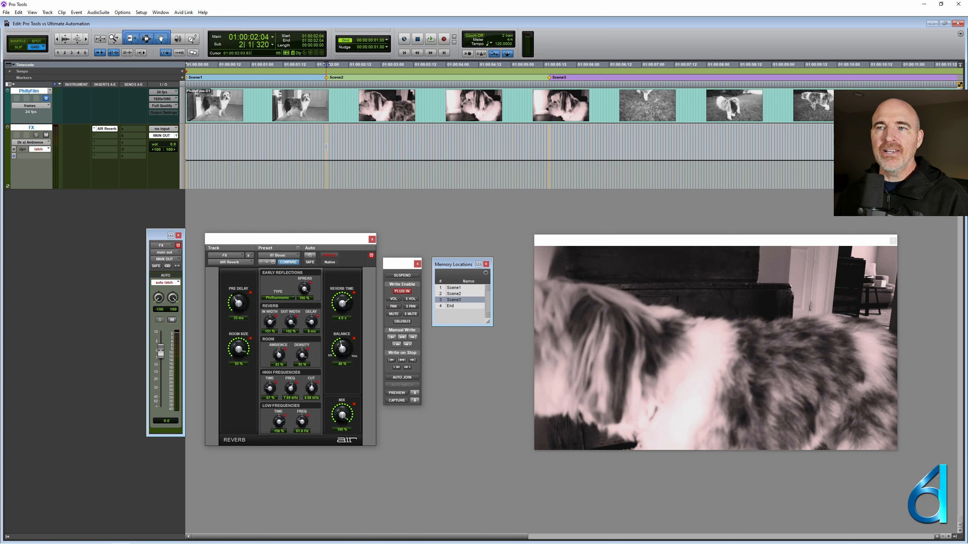
left_click_drag(330, 146, 546, 161)
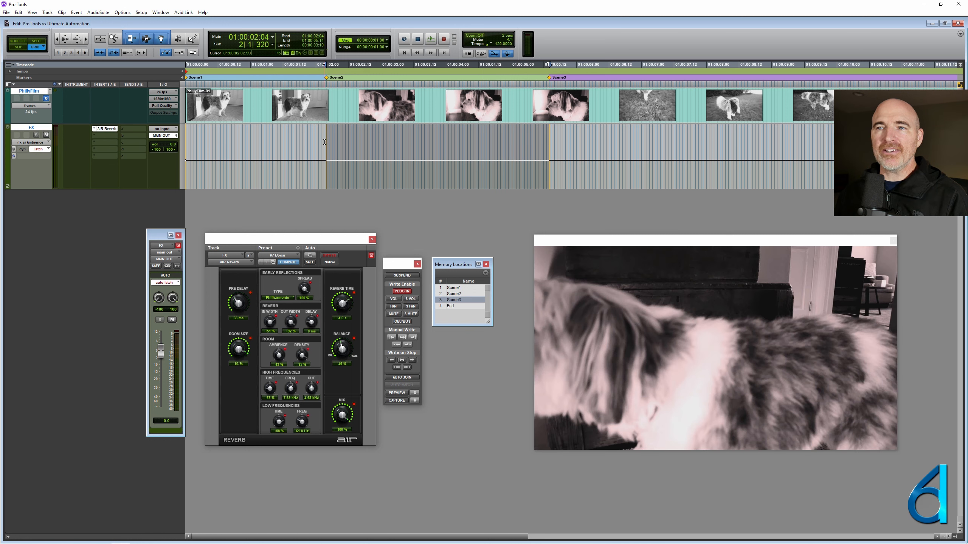
- Load the Stadium reverb preset and write its settings in Write mode over a short range at the start of Scene2
left_click_drag(325, 143, 400, 153)
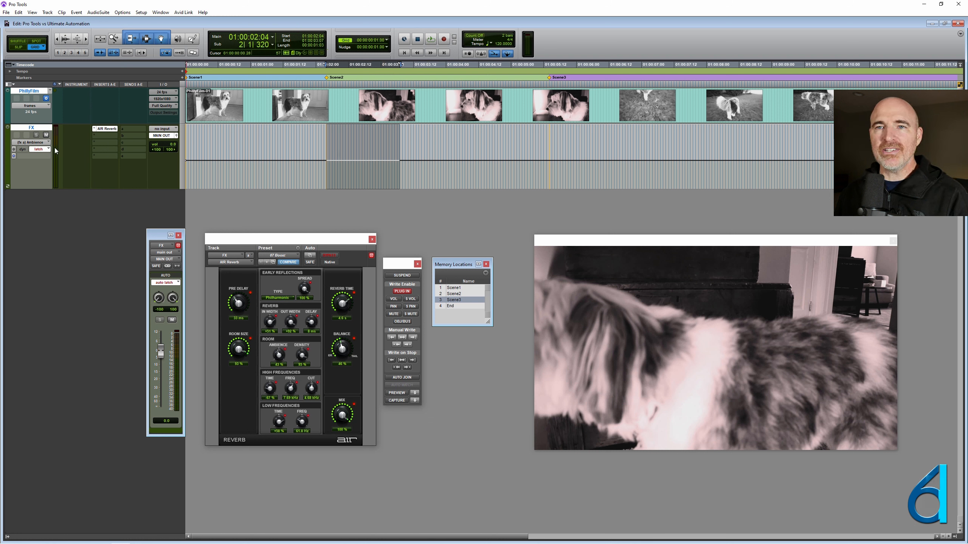
left_click(41, 149)
left_click(59, 187)
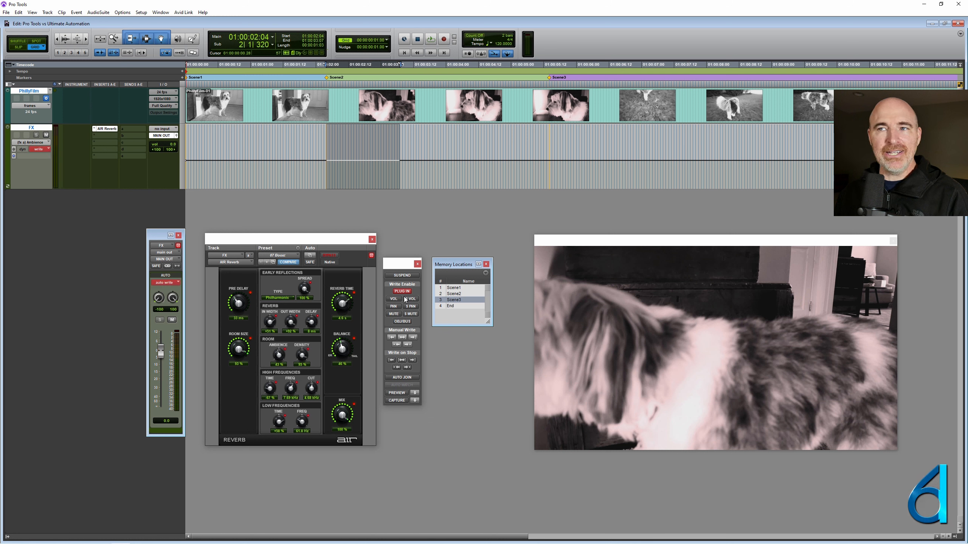
left_click(262, 262)
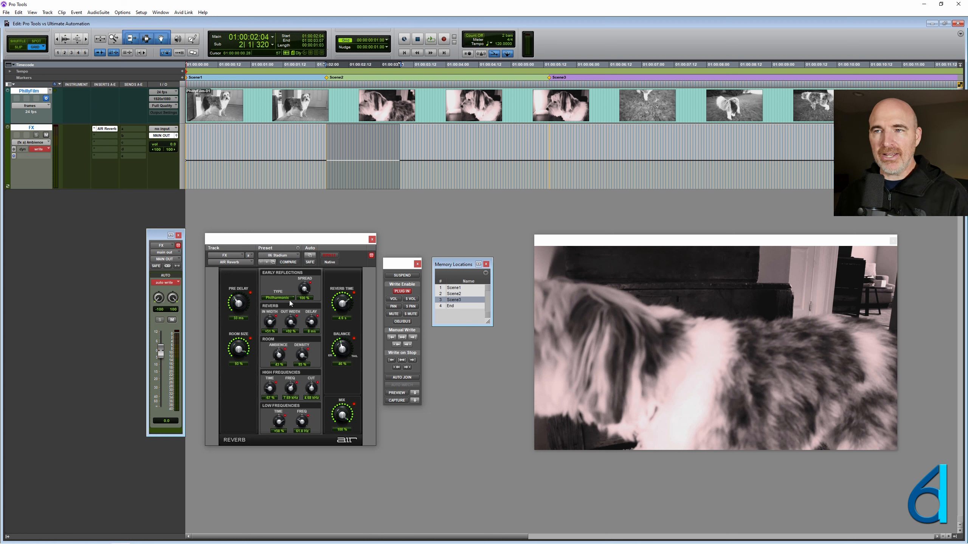
key("space")
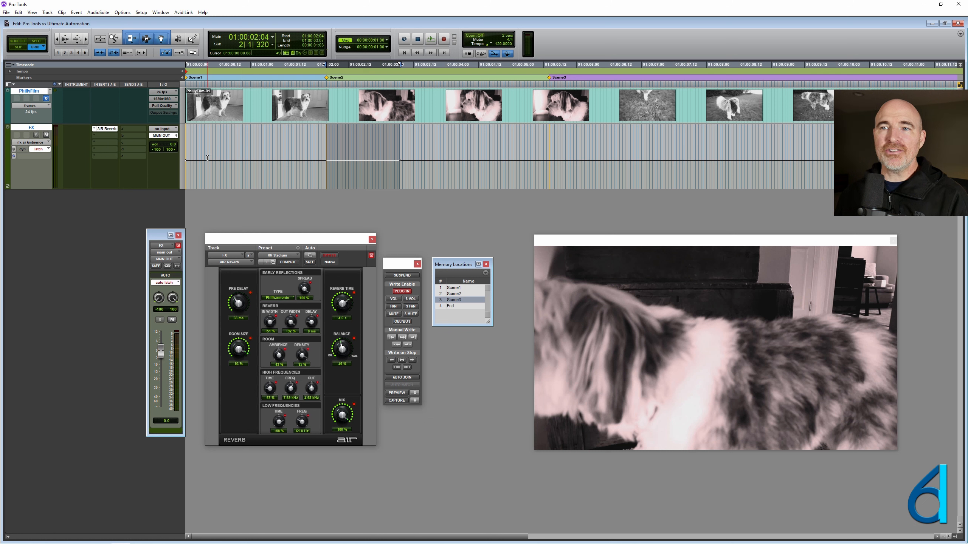
- Write the Stadium reverb settings in Write mode over a short range at the start of Scene1 on the FX track
left_click_drag(207, 160, 186, 161)
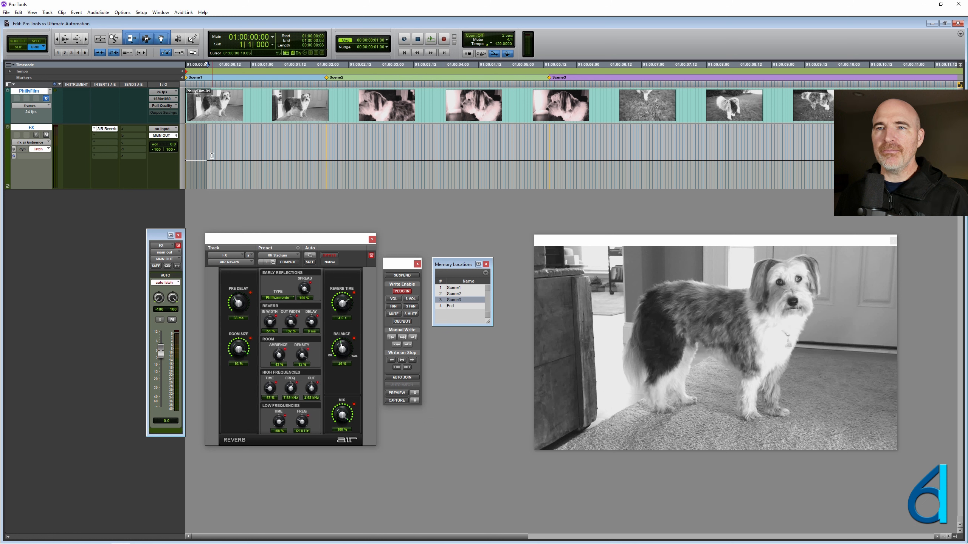
left_click(48, 149)
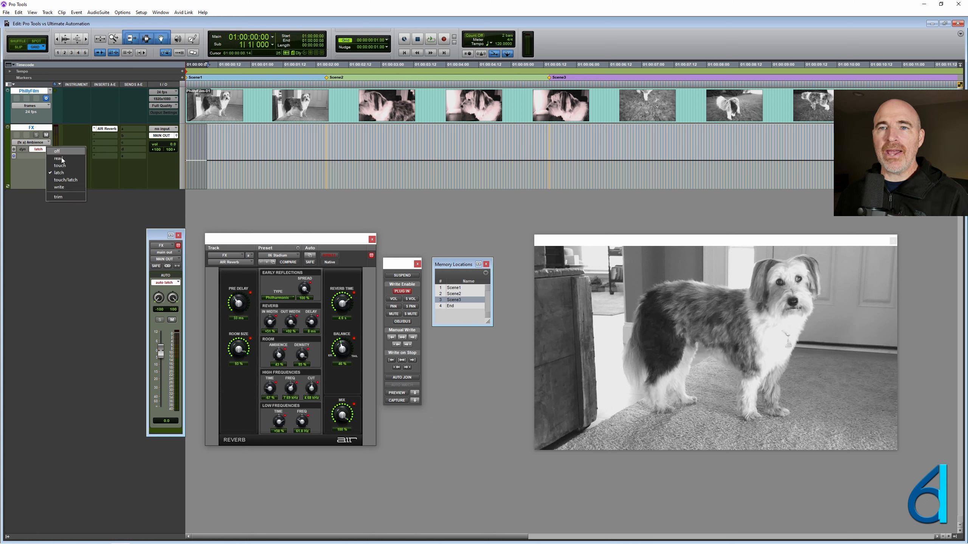
left_click(72, 187)
key("space")
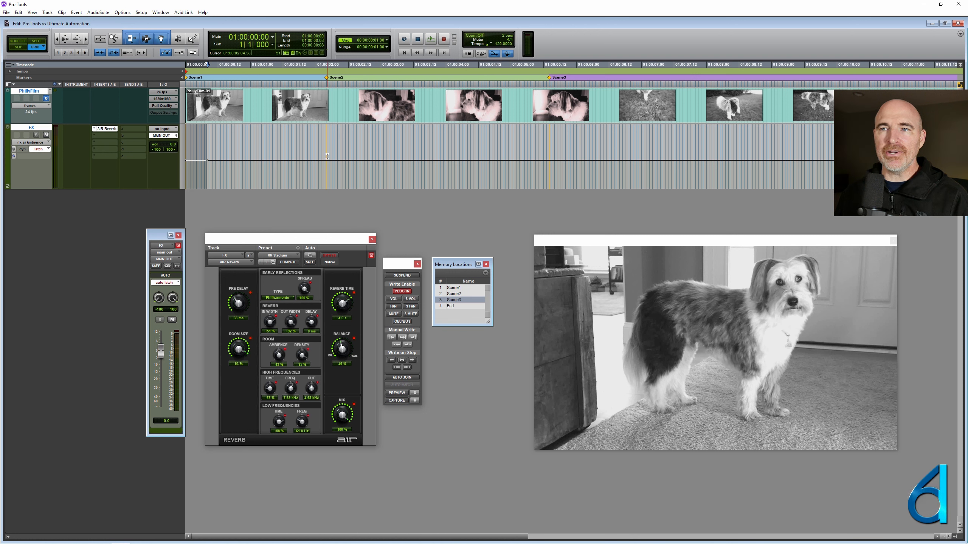
- Load the Concert Hall reverb preset and write it in Write mode from 01:00:02:04 to 01:00:03:13 at the start of Scene2
left_click_drag(327, 156, 416, 156)
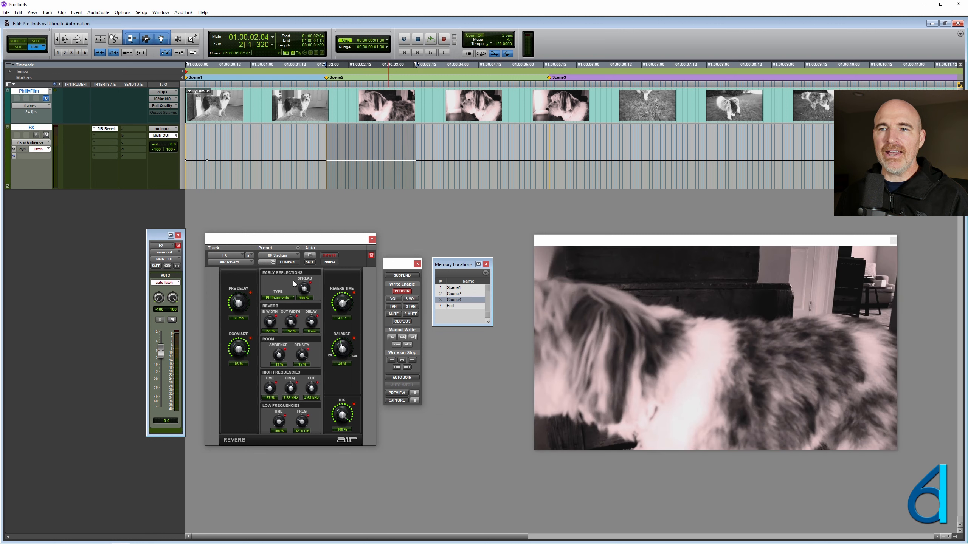
left_click(261, 263)
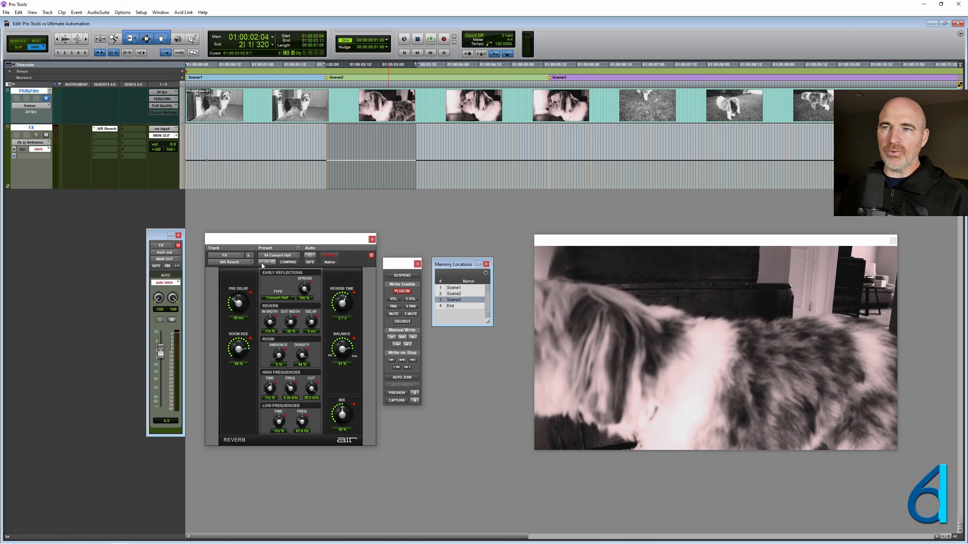
left_click(39, 150)
left_click(53, 187)
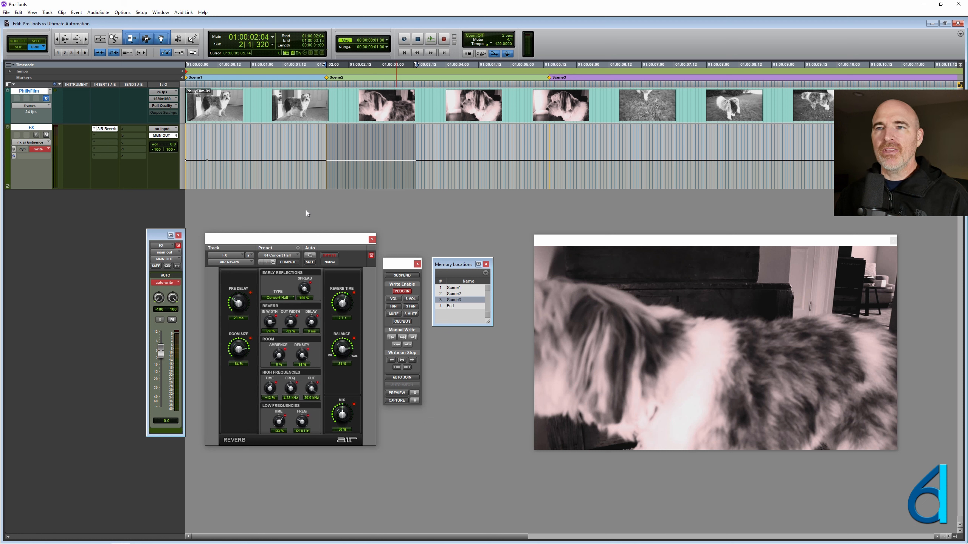
key("space")
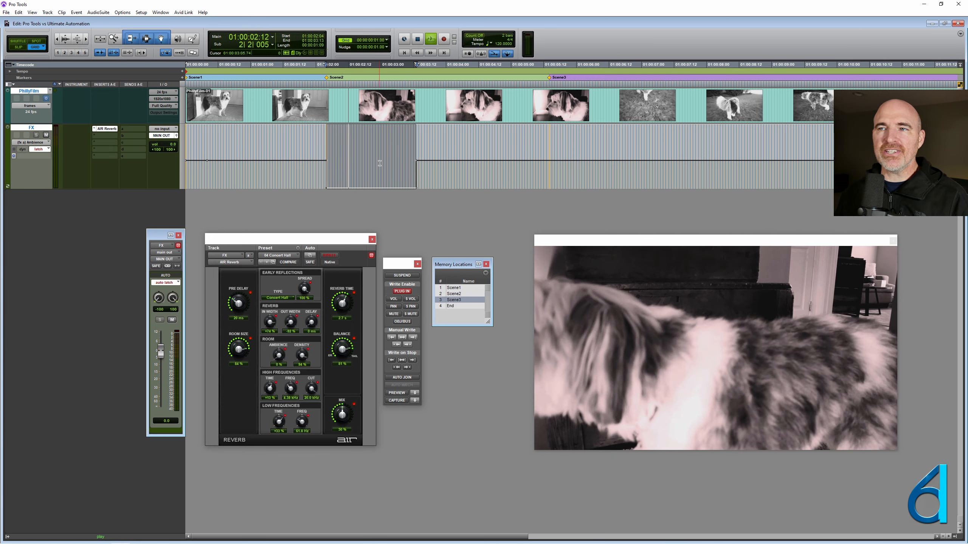
key("space")
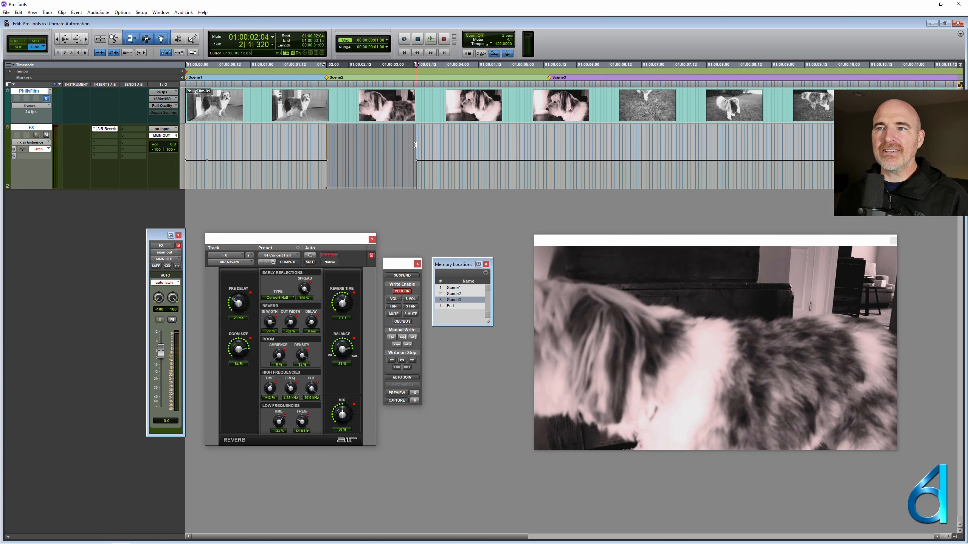
- Load the Stadium reverb preset and write it in Write mode over the end of Scene2, starting at 01:00:05:03
mouse_move(484, 144)
left_mouse_down()
mouse_move(549, 143)
mouse_move(529, 137)
mouse_move(549, 147)
left_mouse_up()
key("ctrl+z")
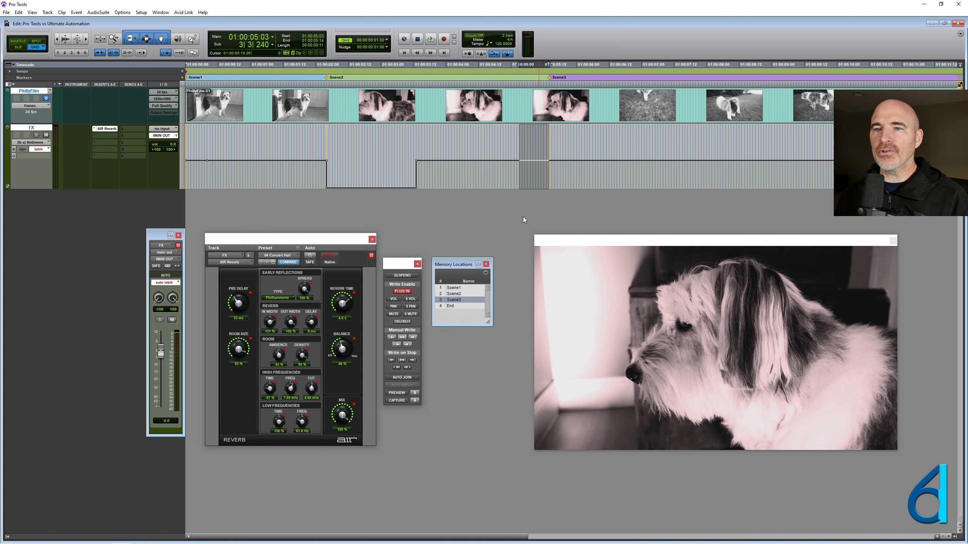
left_click(266, 263)
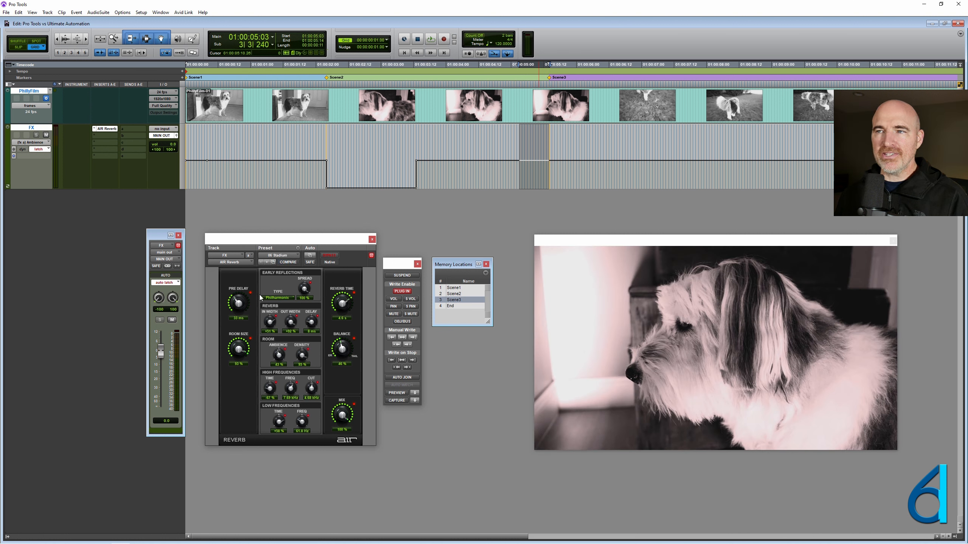
left_click(45, 149)
left_click(60, 186)
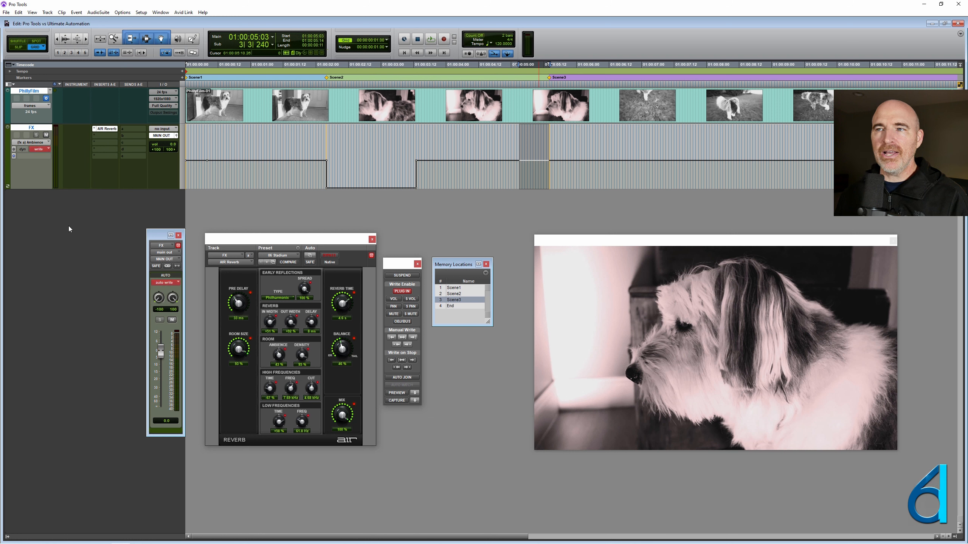
key("space")
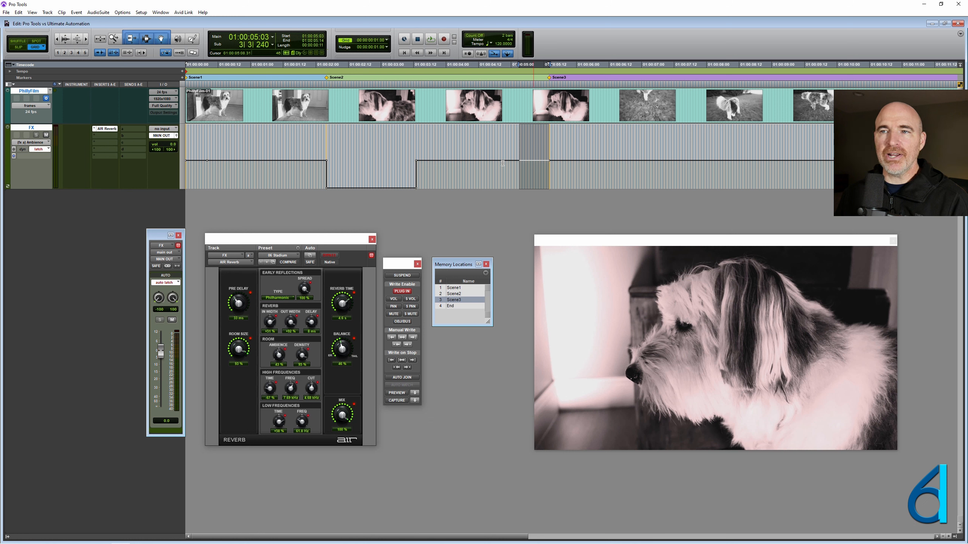
- Clear the plug-in automation on the FX track from 01:00:02:21 to just before Scene3
left_click(372, 143)
left_click_drag(371, 142, 537, 157)
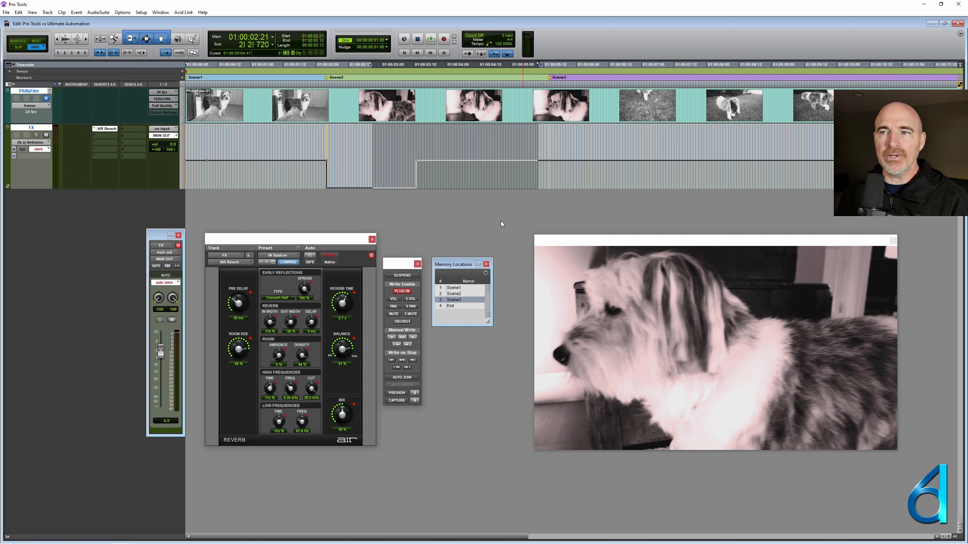
left_click(18, 12)
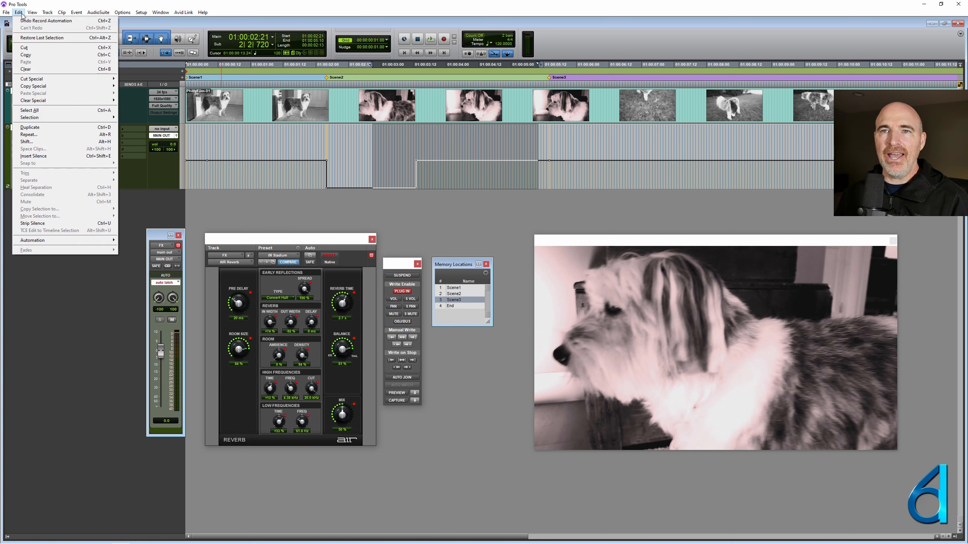
mouse_move(65, 101)
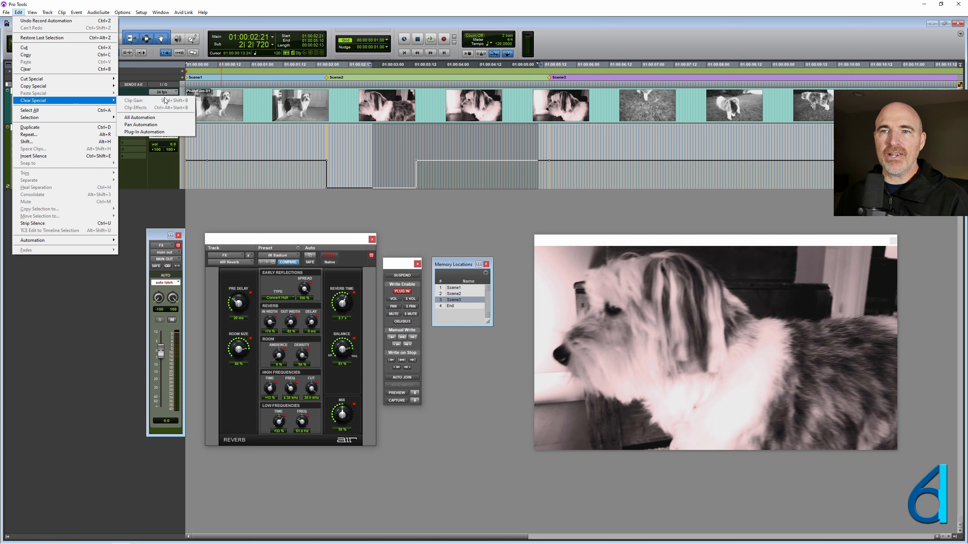
left_click(159, 132)
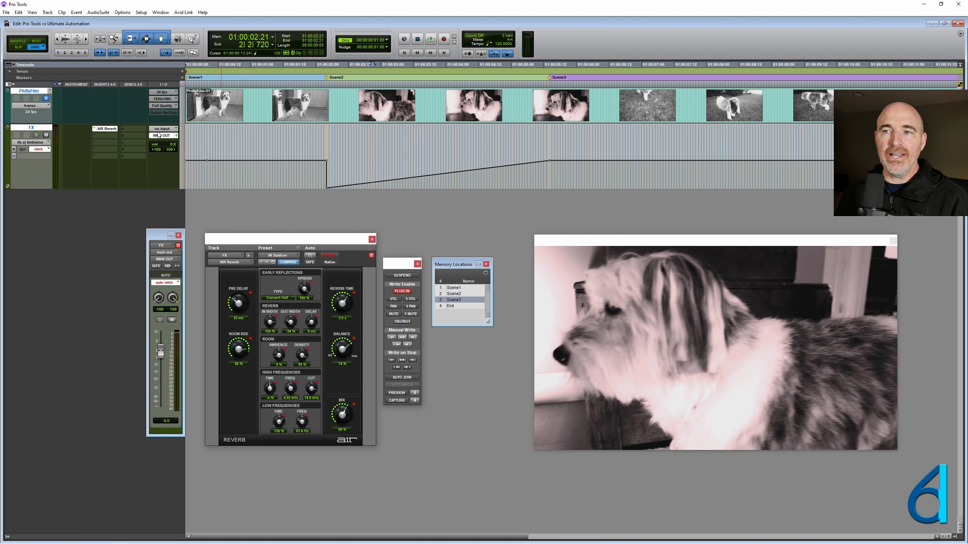
- Inspect the FX track's automation ramps for reverb time, balance, room size and pre-delay
left_click(345, 304, "ctrl+super")
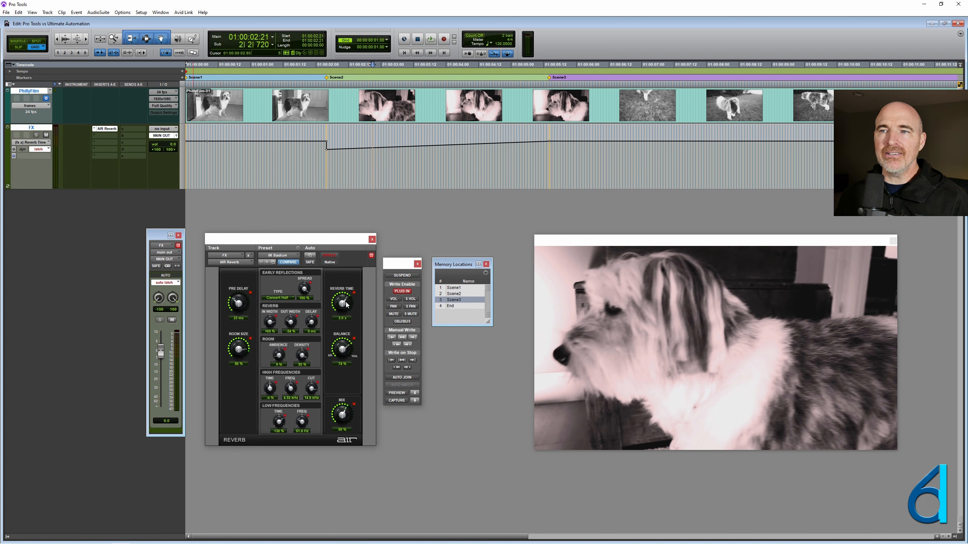
left_click(346, 348, "ctrl+super")
left_click(238, 352, "ctrl+super")
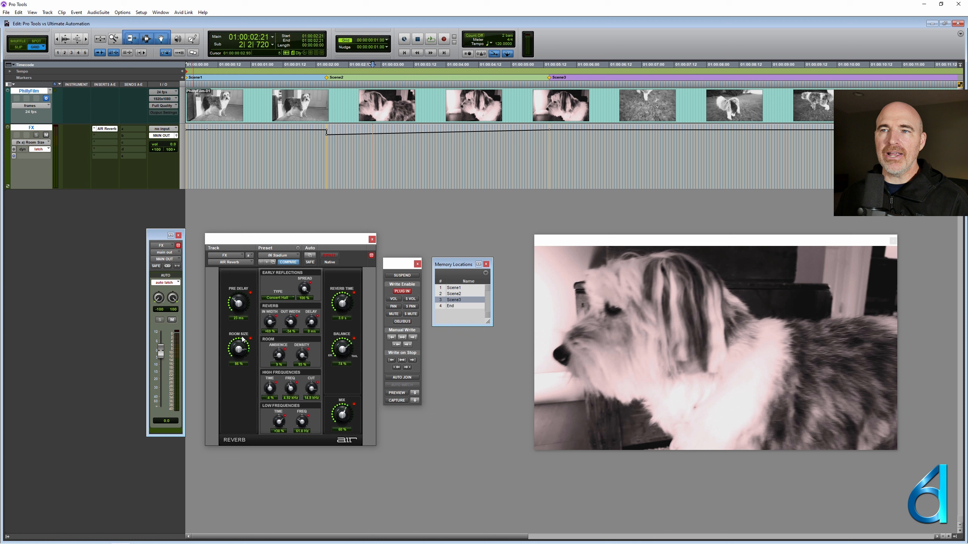
left_click(238, 304, "ctrl+super")
left_click(343, 347, "ctrl+super")
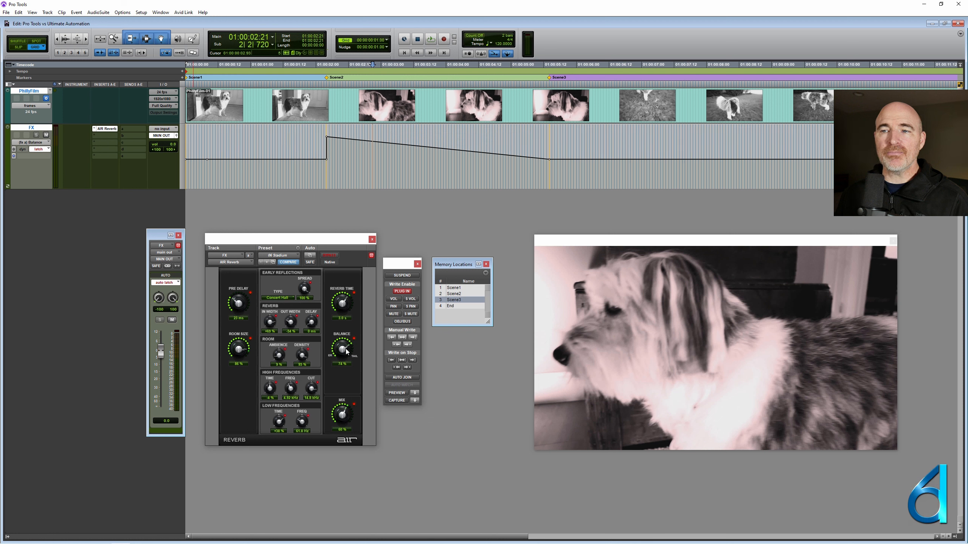
left_click(346, 309, "ctrl+super")
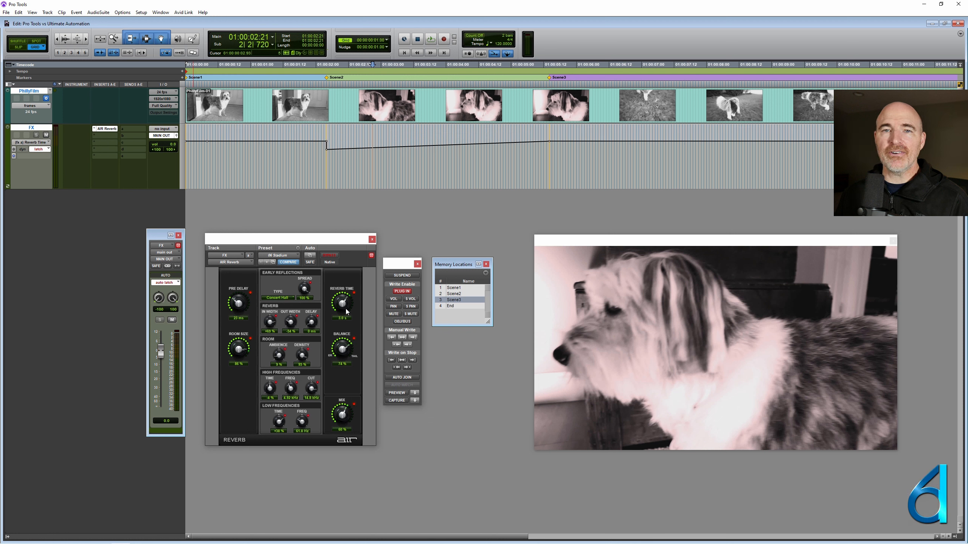
- Clear all automation on the FX track within Scene2, from 01:00:02:08 to just before Scene3
left_click(329, 172)
left_click_drag(329, 172, 384, 172)
left_click_drag(522, 157, 338, 152)
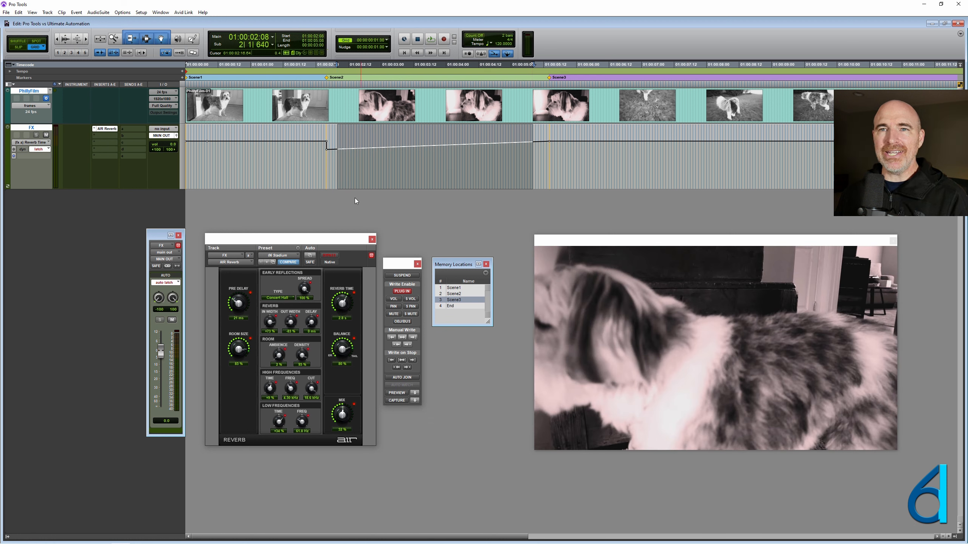
left_click(18, 12)
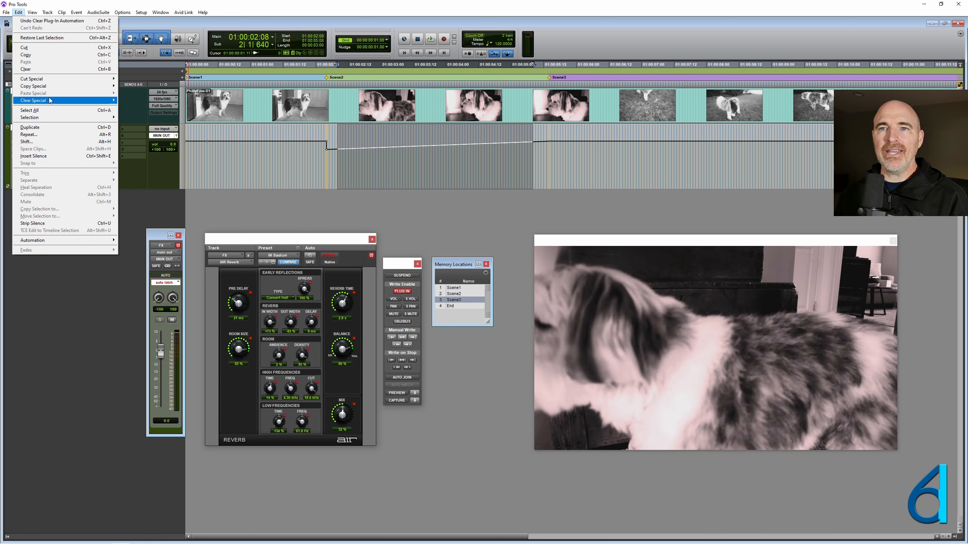
left_click(151, 118)
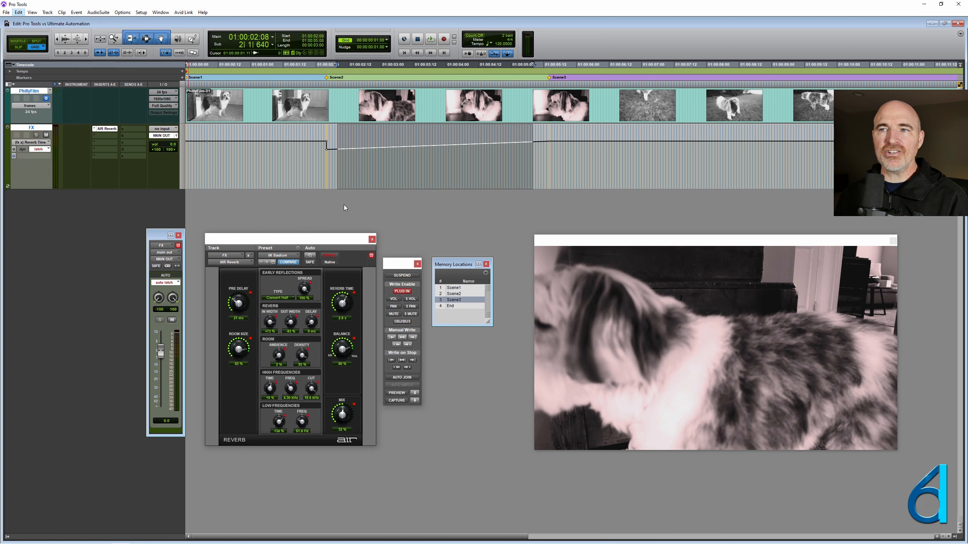
- Play from the start of Scene2 into Scene3 to check how the reverb parameters move
left_click(331, 157)
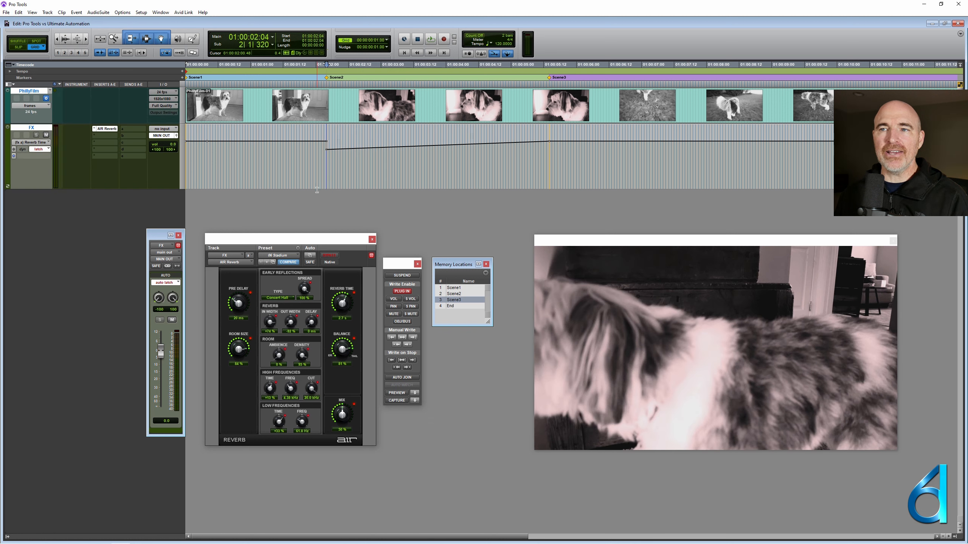
key("space")
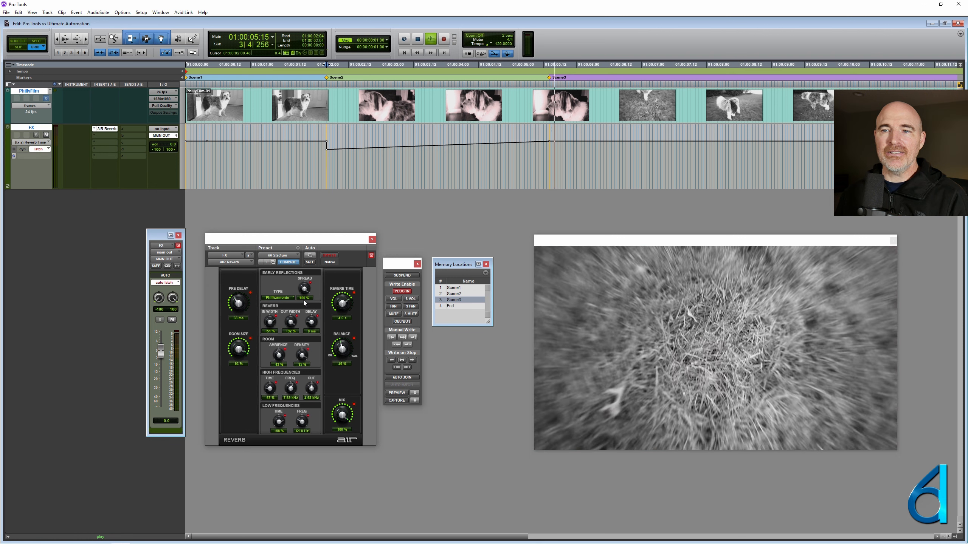
key("space")
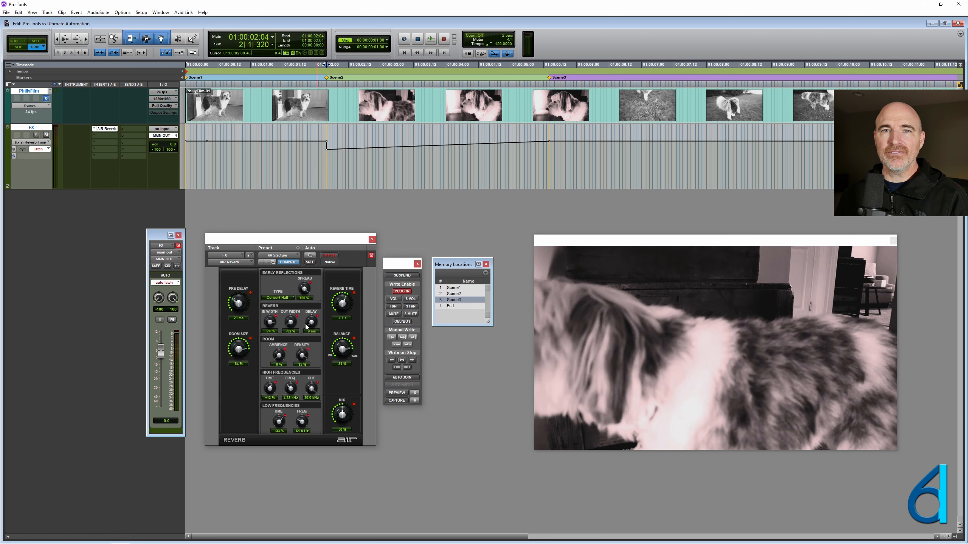